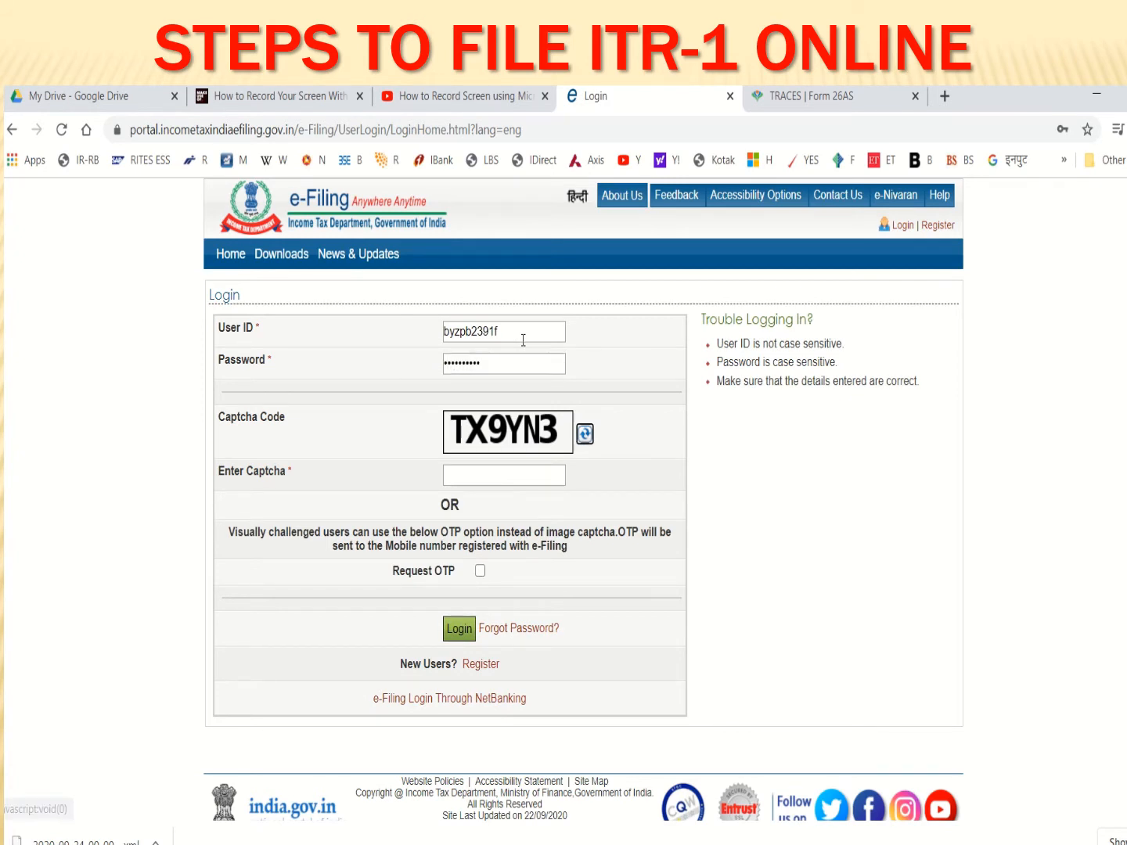
Enter the displayed captcha code and log in to the e-Filing account
key("Tab")
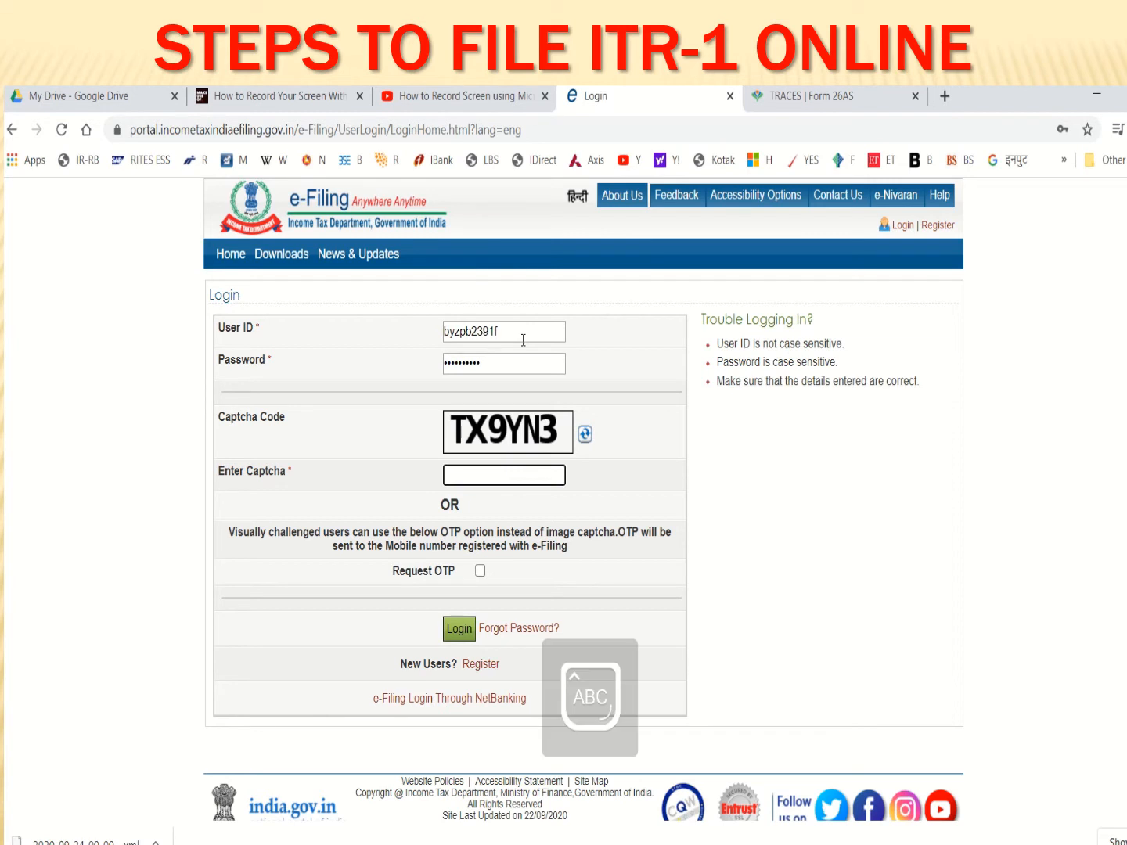
type("TX9")
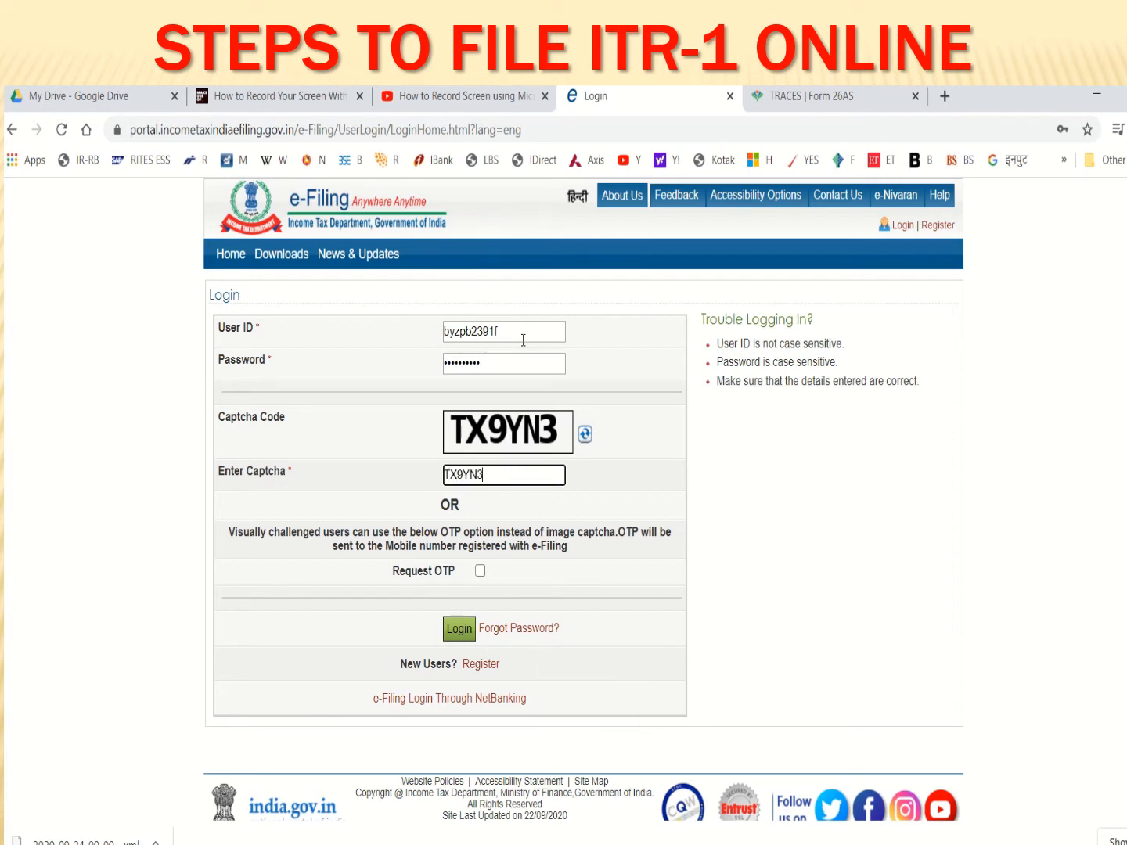
type("YN3")
left_click(459, 629)
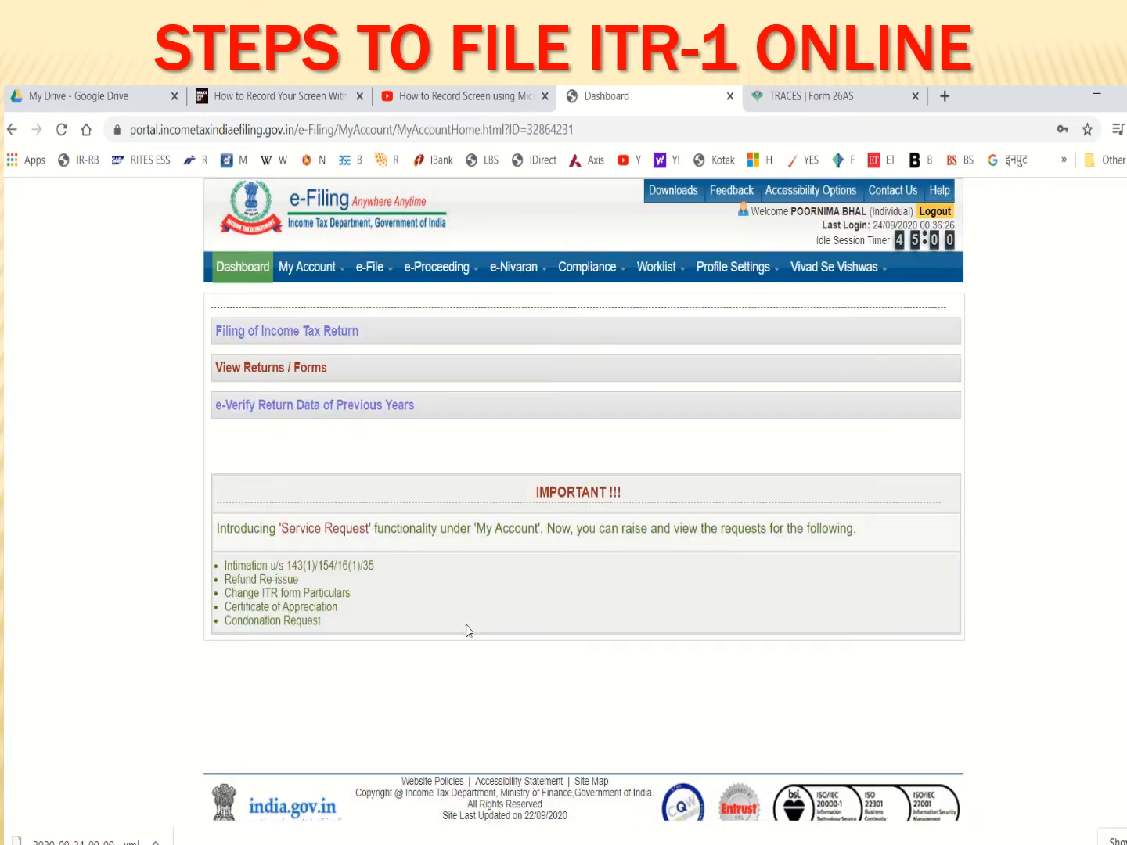
Request the pre-filled XML for assessment year 2020-21 and form ITR-1, continuing to the download page
mouse_move(317, 274)
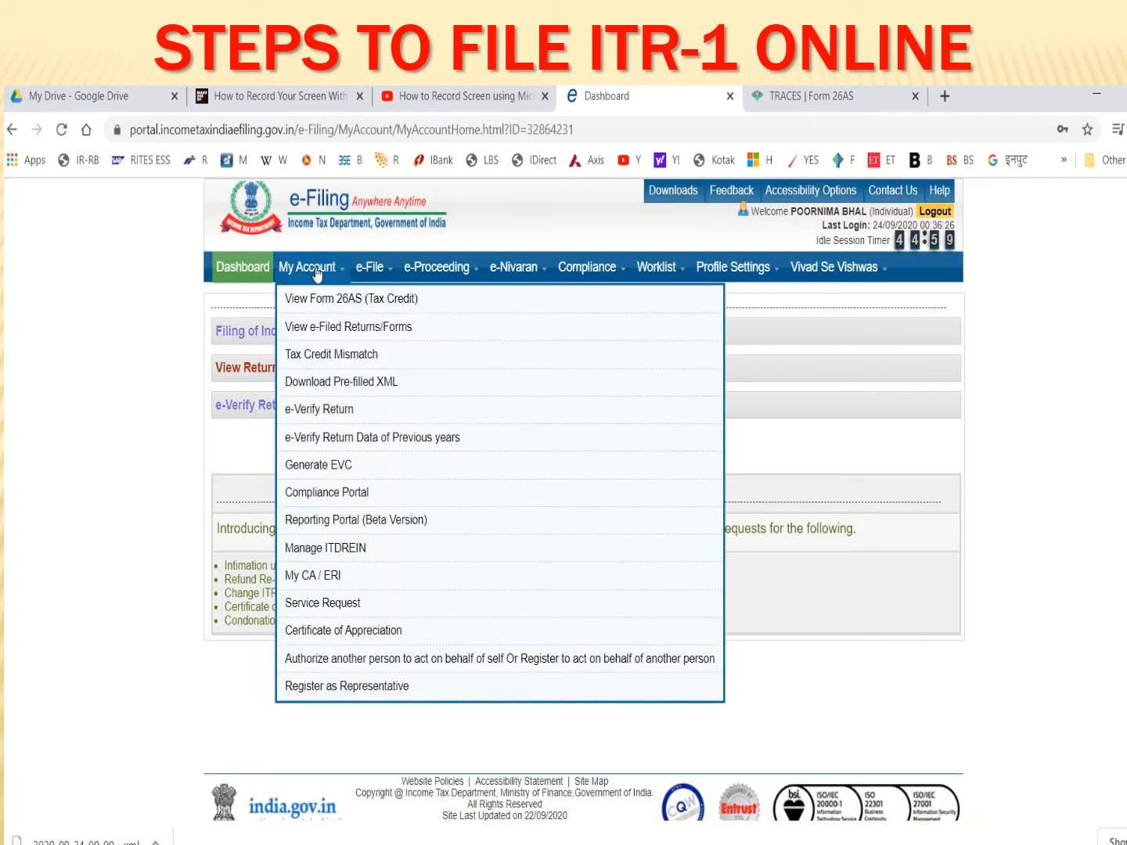
left_click(345, 382)
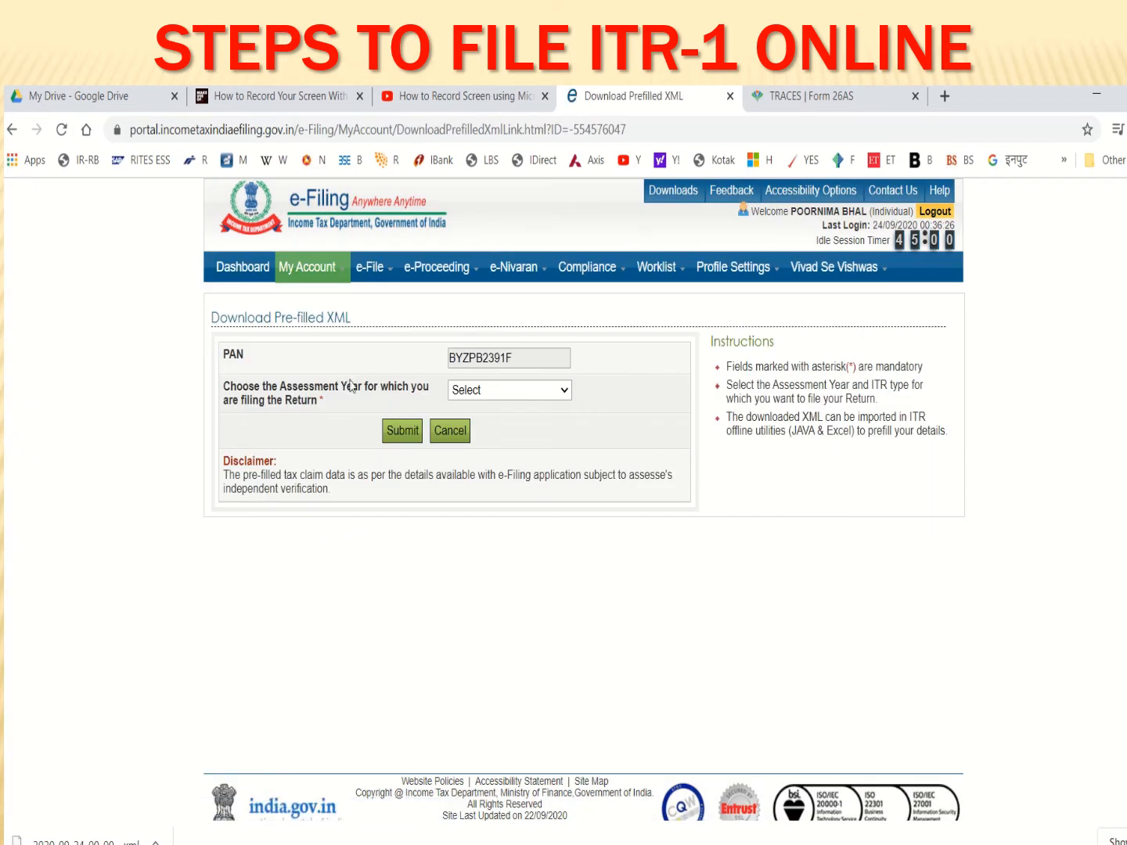
left_click(516, 403)
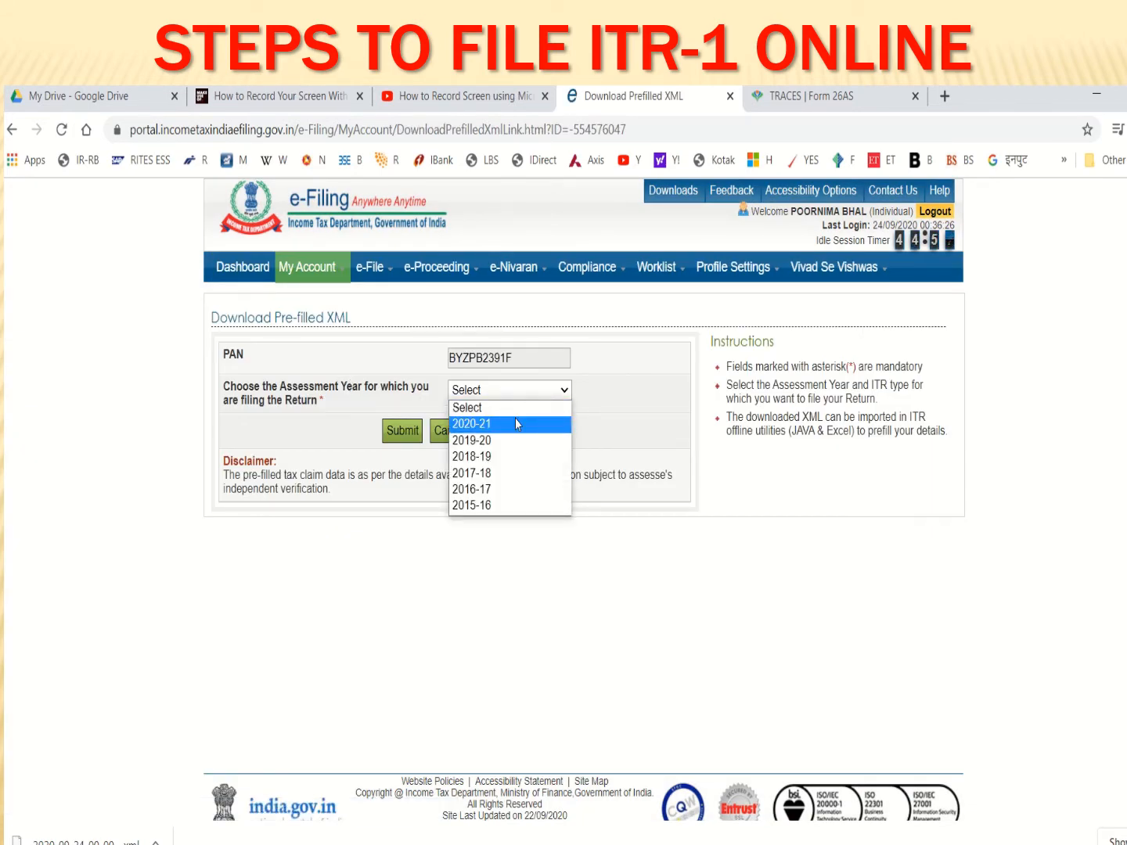
left_click(514, 424)
left_click(517, 434)
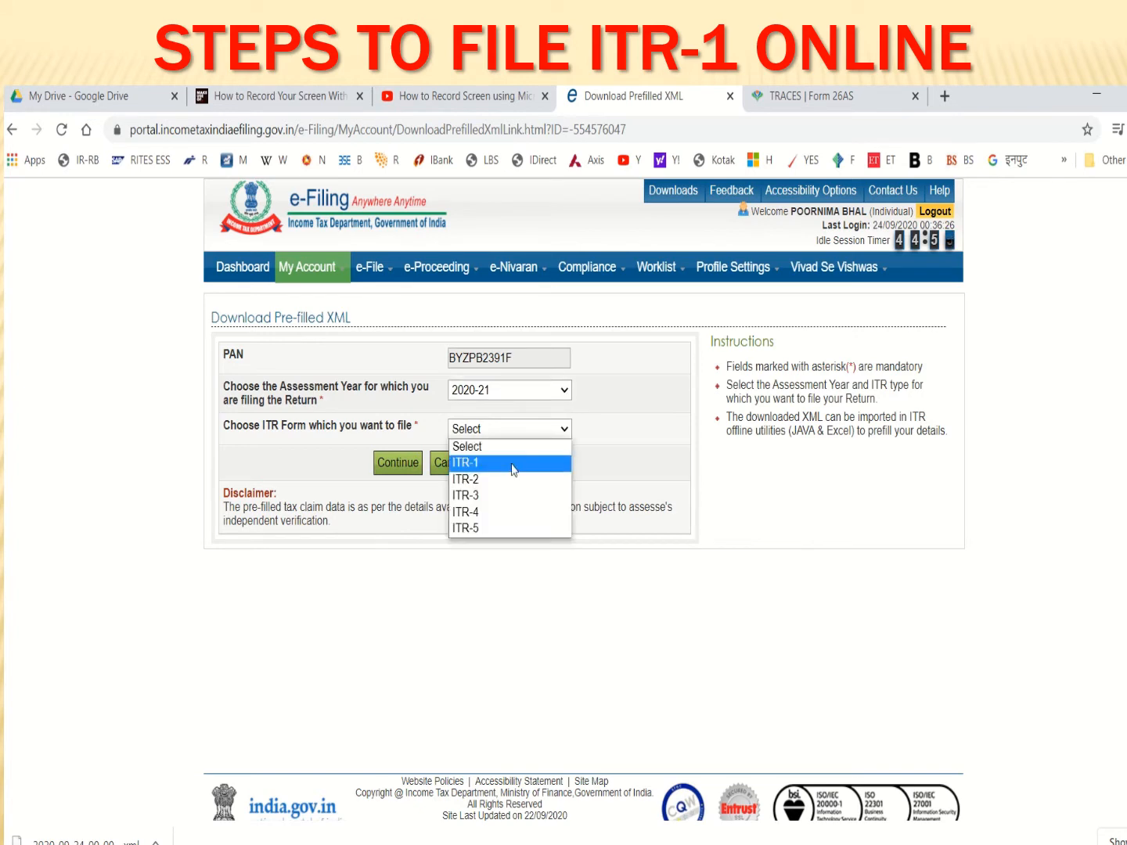
left_click(513, 462)
left_click(394, 468)
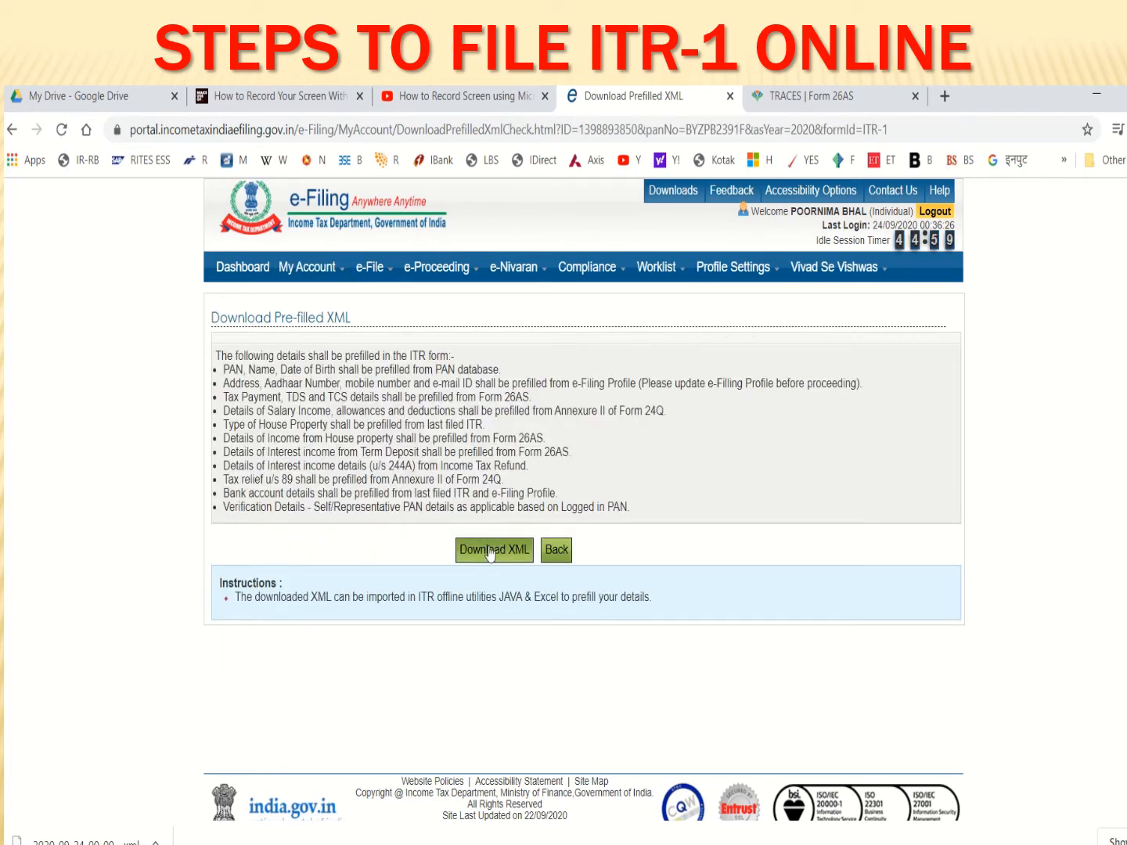
Download the pre-filled XML, agreeing to check all the prefilled data in the Prefill Consent
left_click(490, 553)
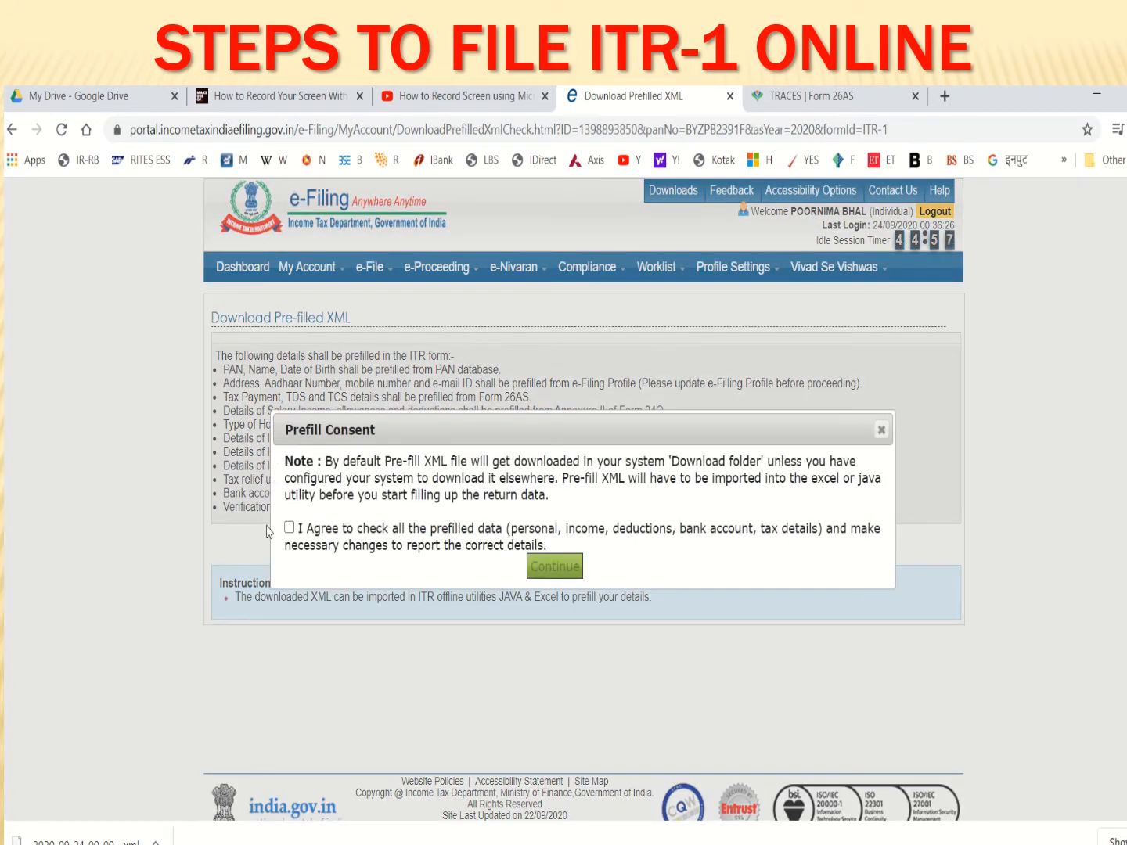
left_click(290, 528)
left_click(552, 570)
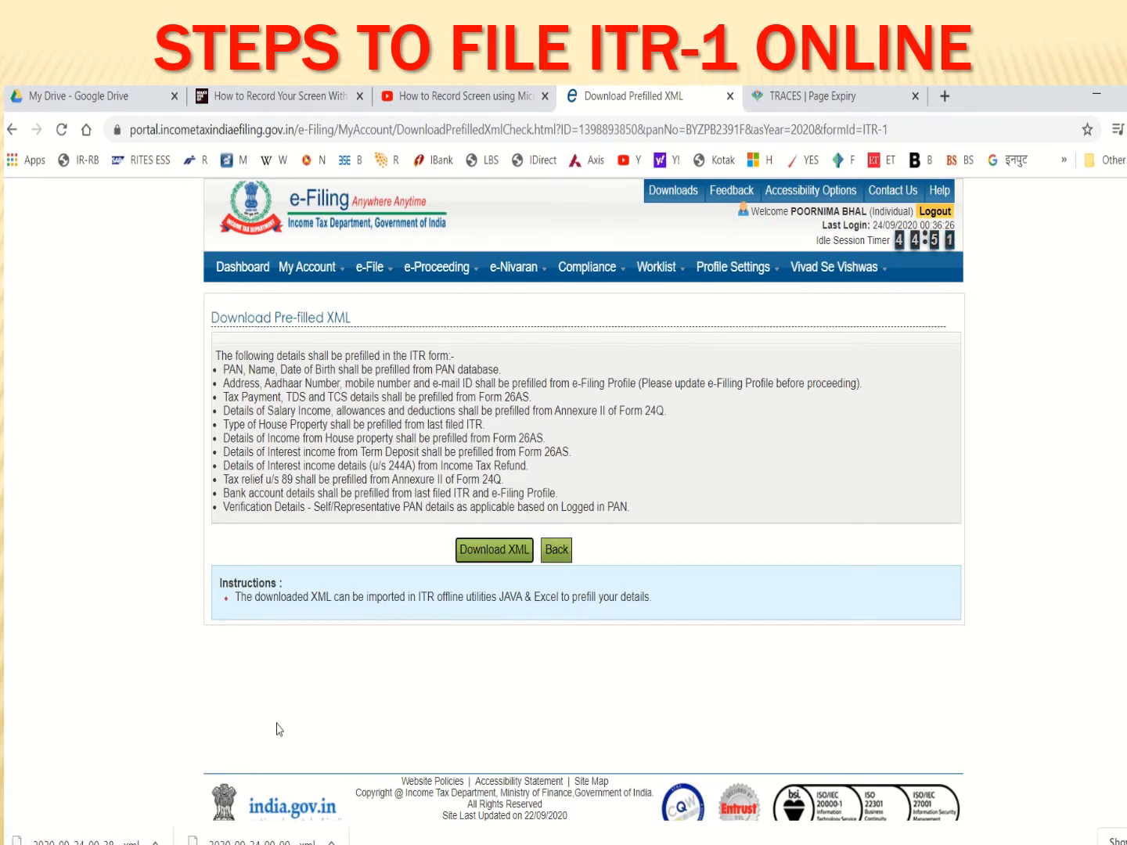
View the View Returns / Forms page and the Filing of Income Tax Return page from the dashboard
left_click(239, 270)
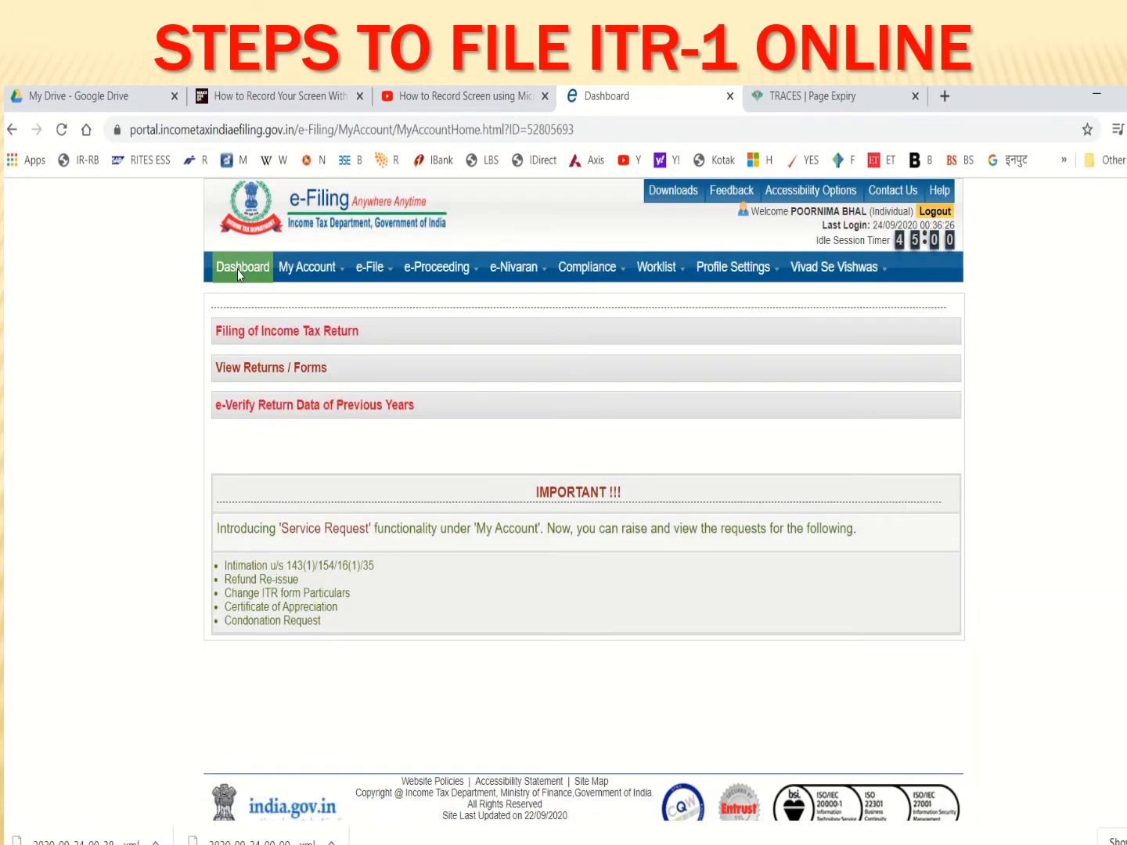
left_click(270, 369)
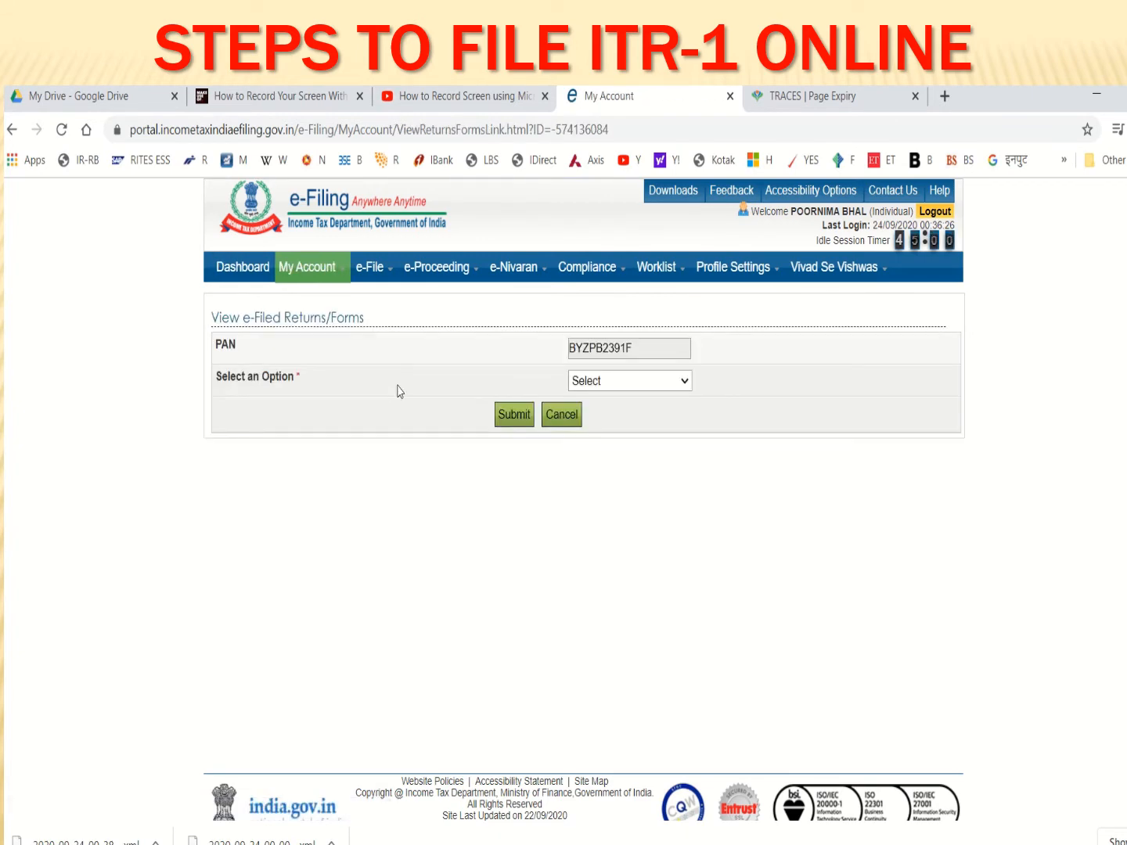
left_click(241, 269)
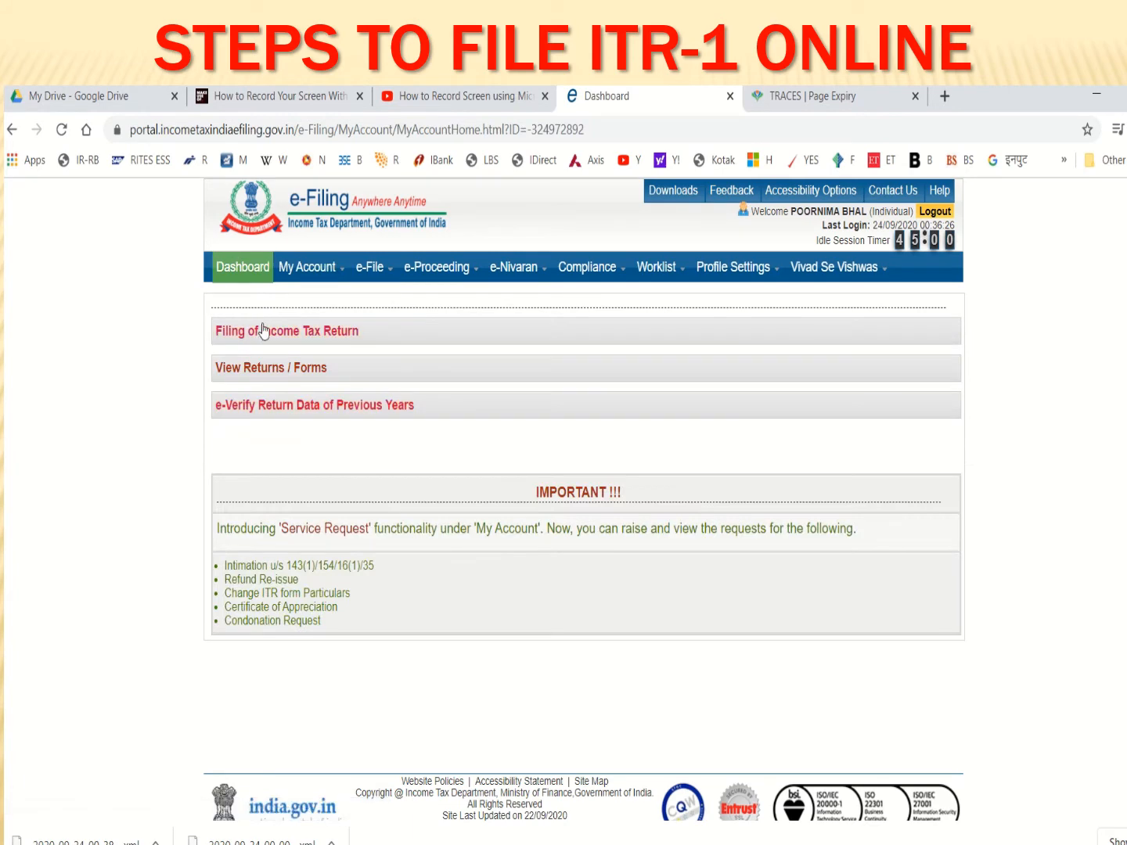
left_click(264, 332)
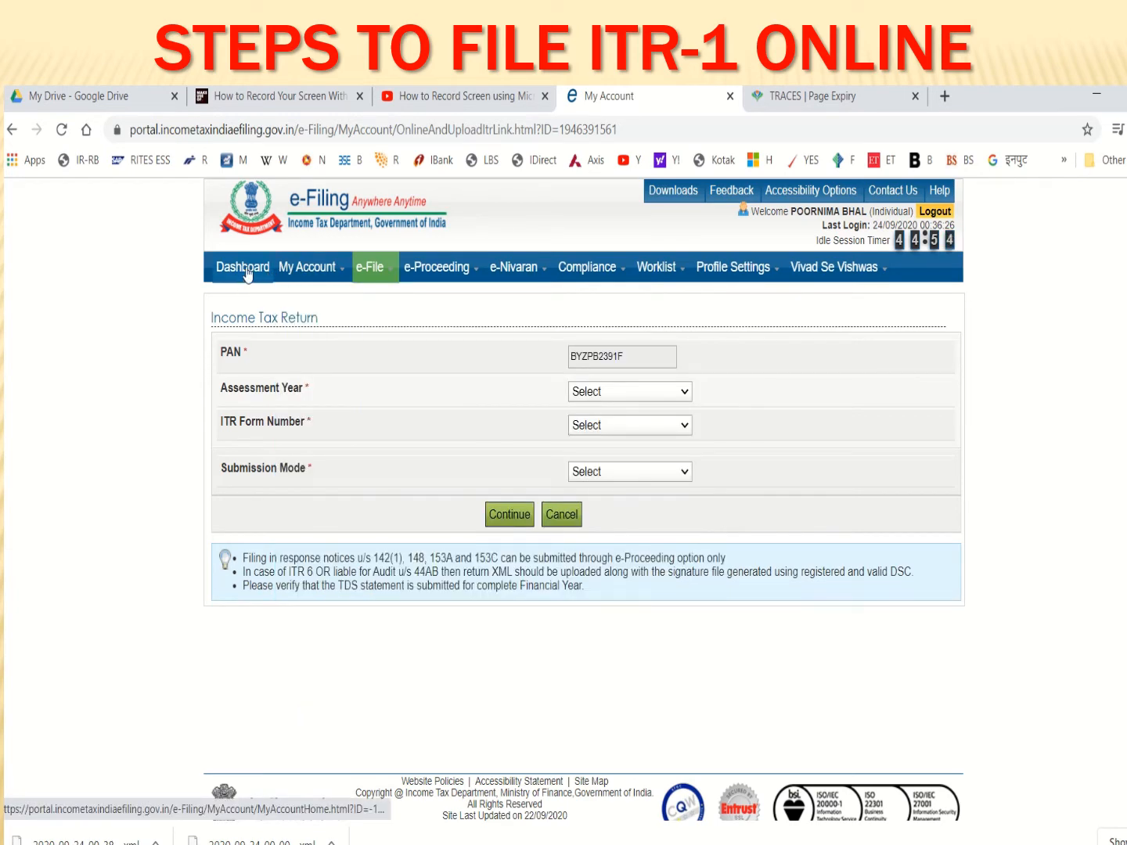
Open the offline utilities download page, dismiss the important note and examine the ITR forms list
left_click(674, 192)
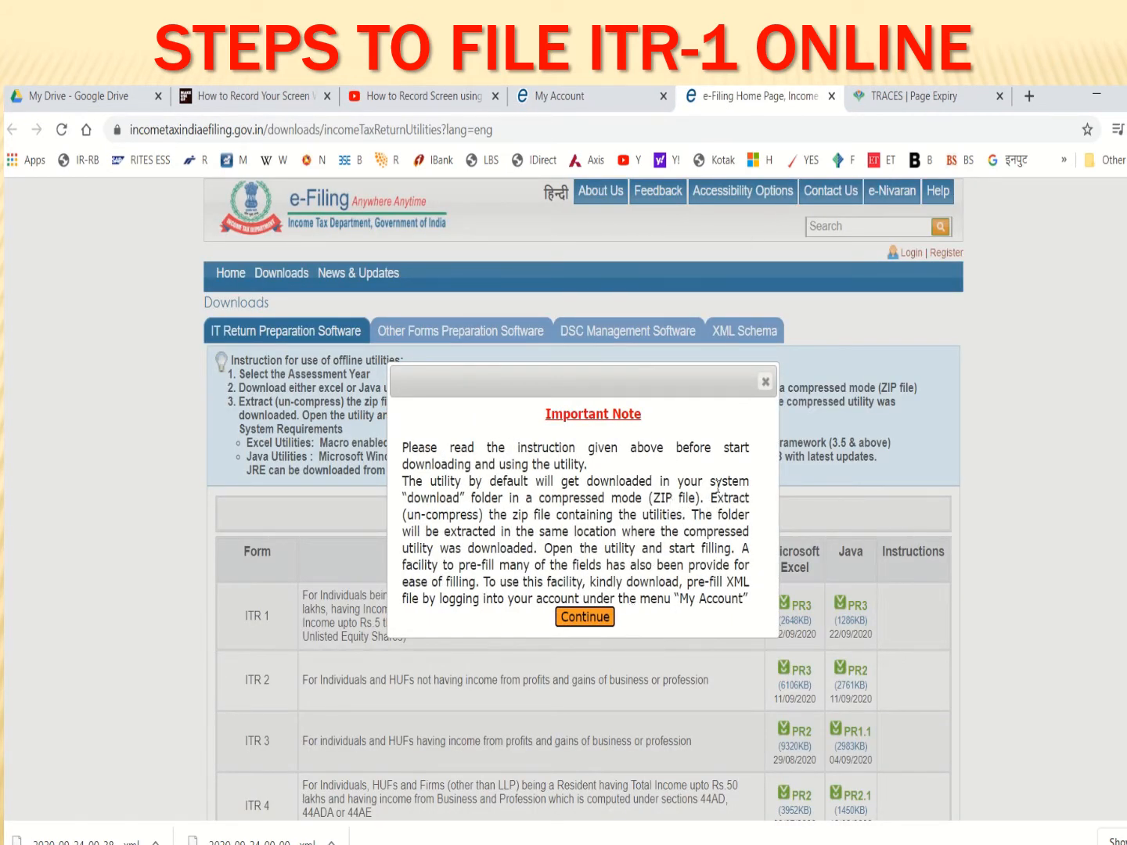
left_click(598, 618)
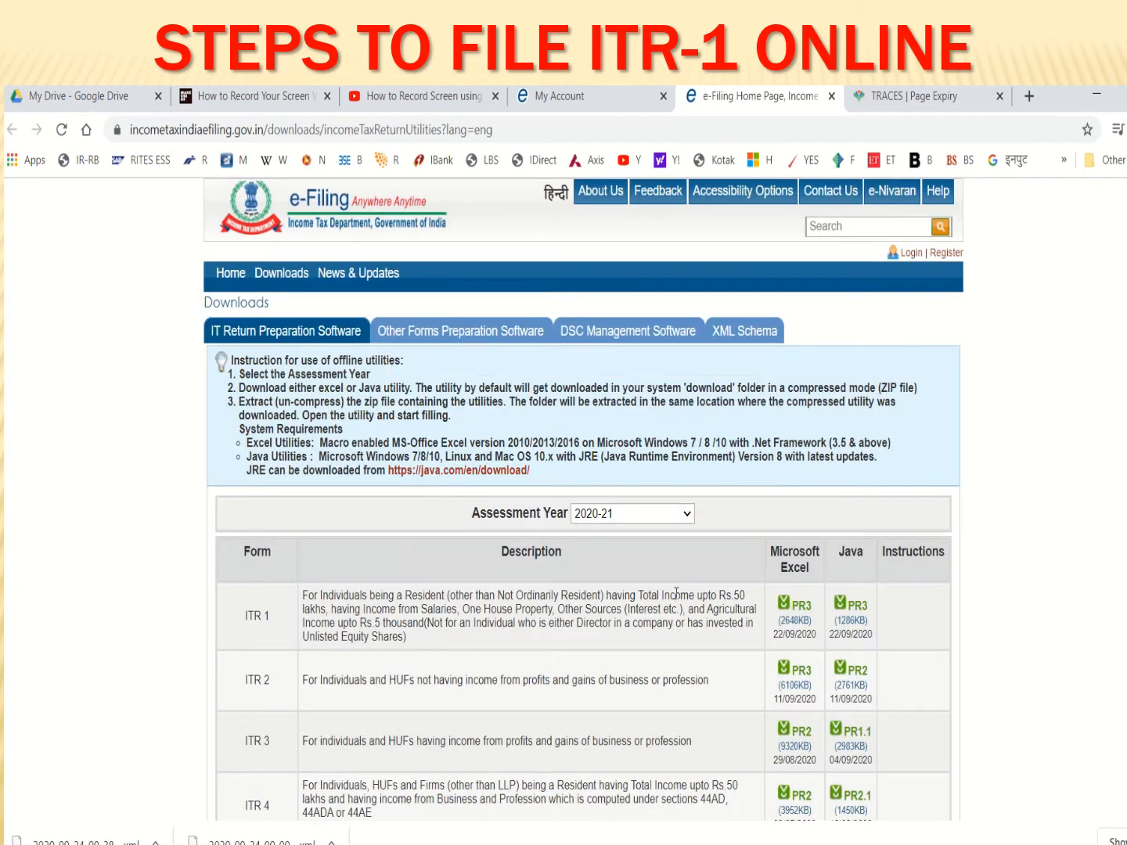
scroll(676, 593, "down", 1)
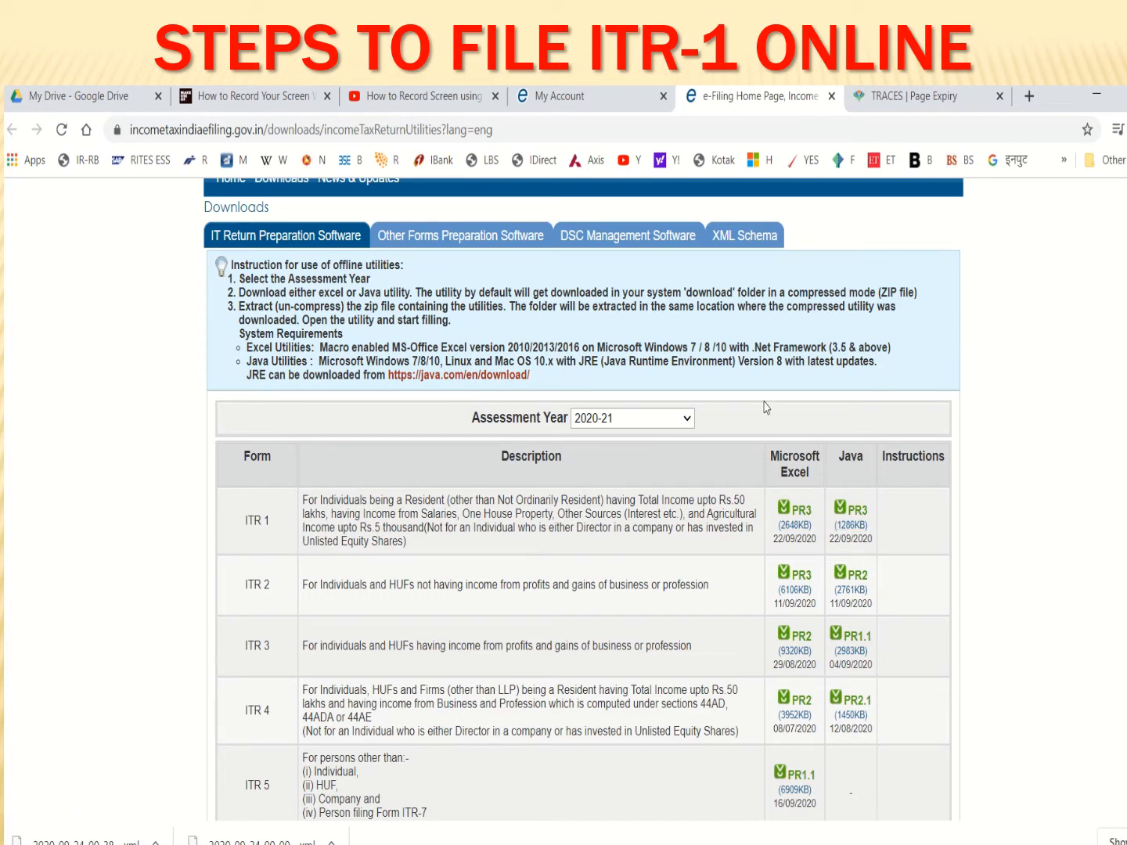
In the account's e-File Income Tax Return form, choose 2020-21, ITR-1, Original/Revised Return and Prepare and Submit Online
left_click(586, 107)
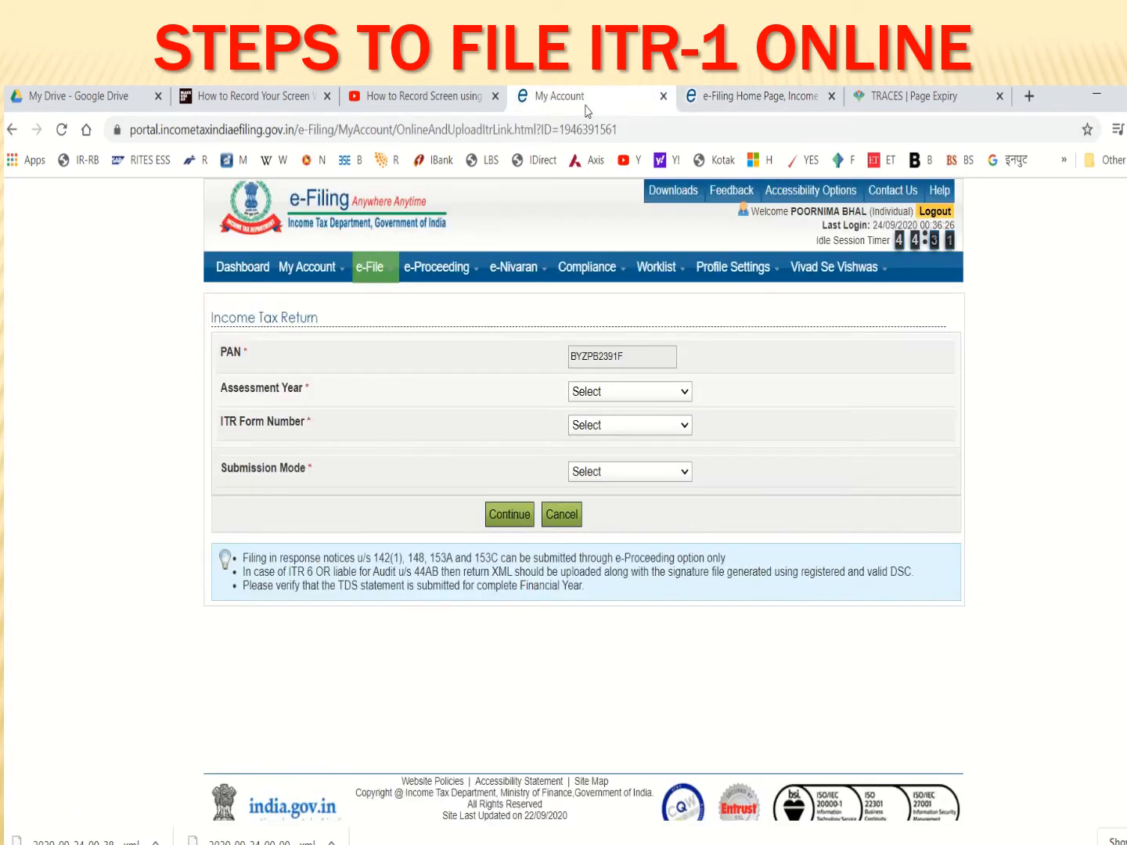
mouse_move(373, 288)
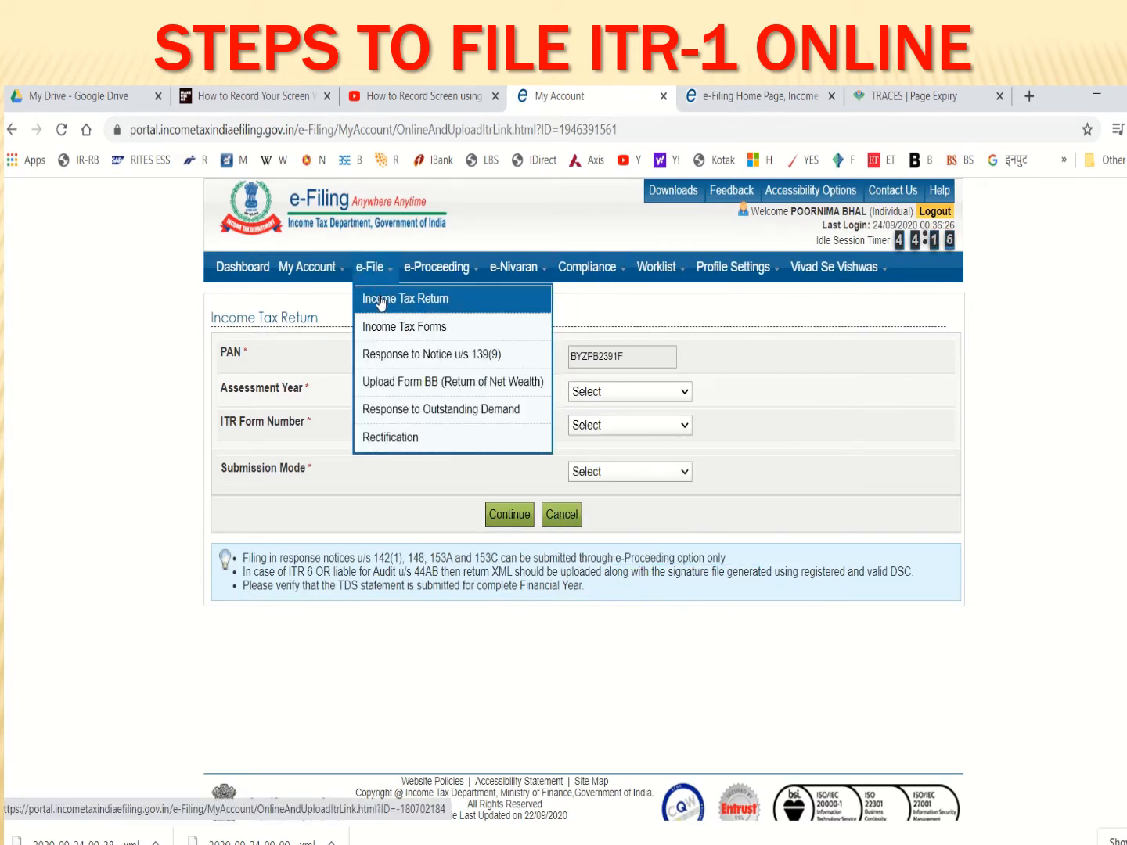
left_click(381, 302)
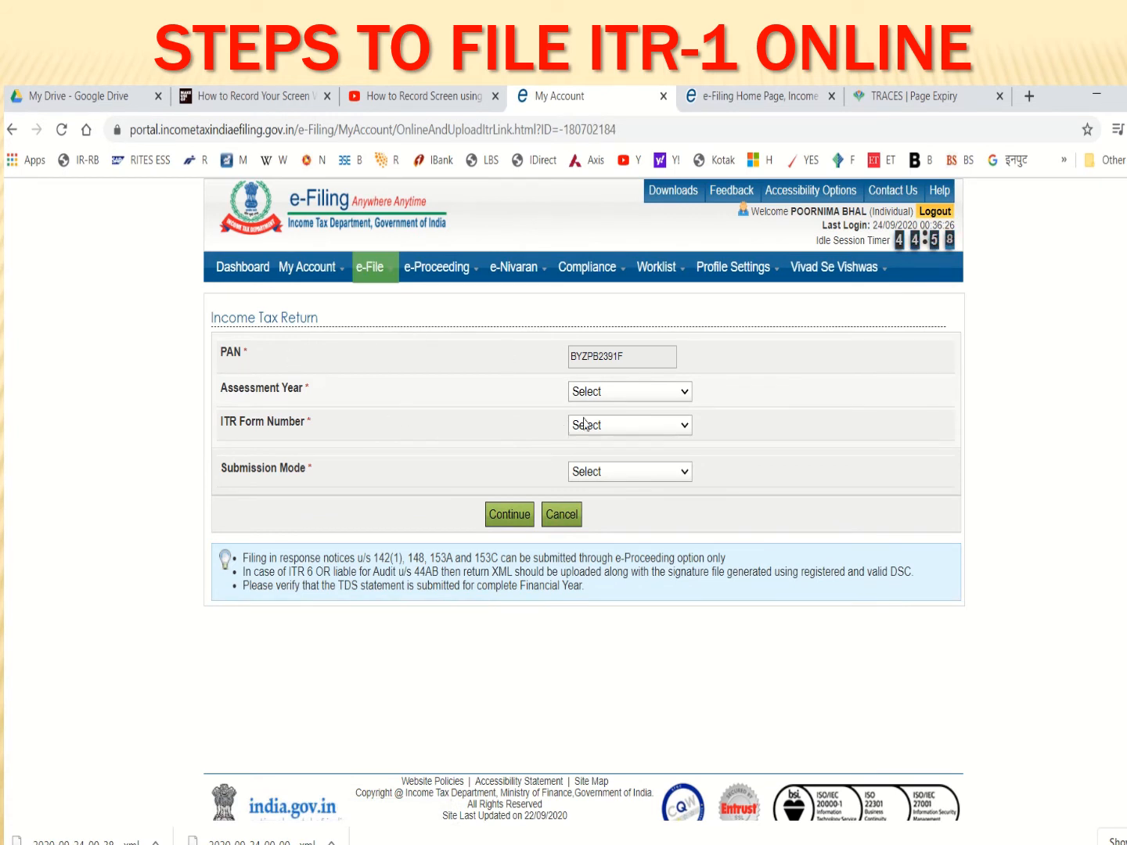
left_click(615, 393)
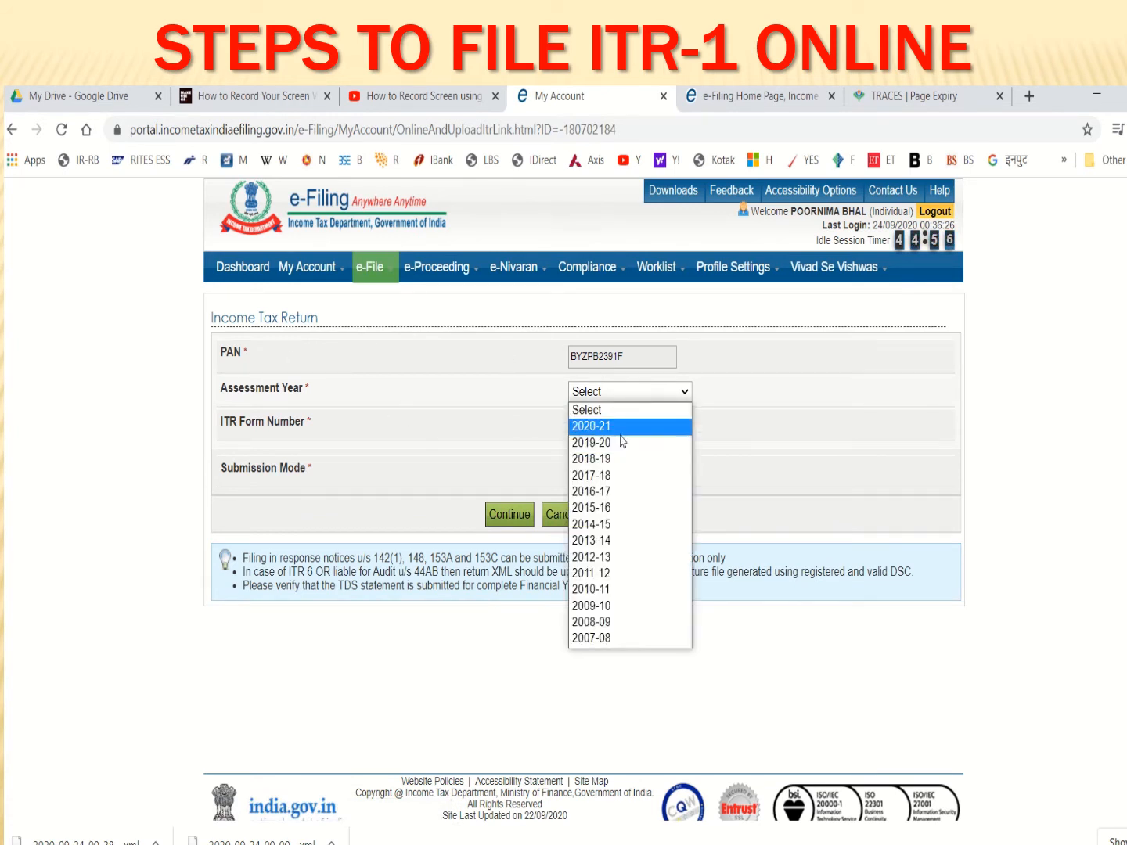
left_click(620, 430)
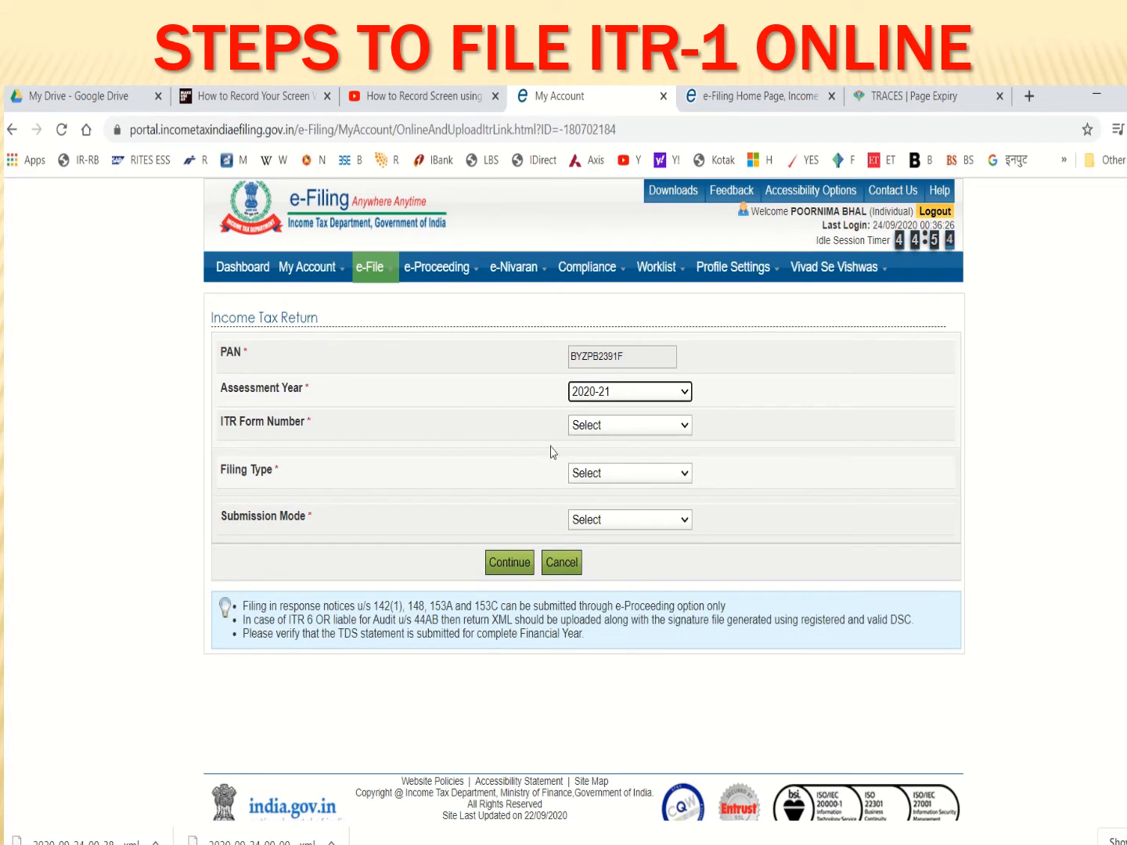
left_click(579, 433)
left_click(584, 460)
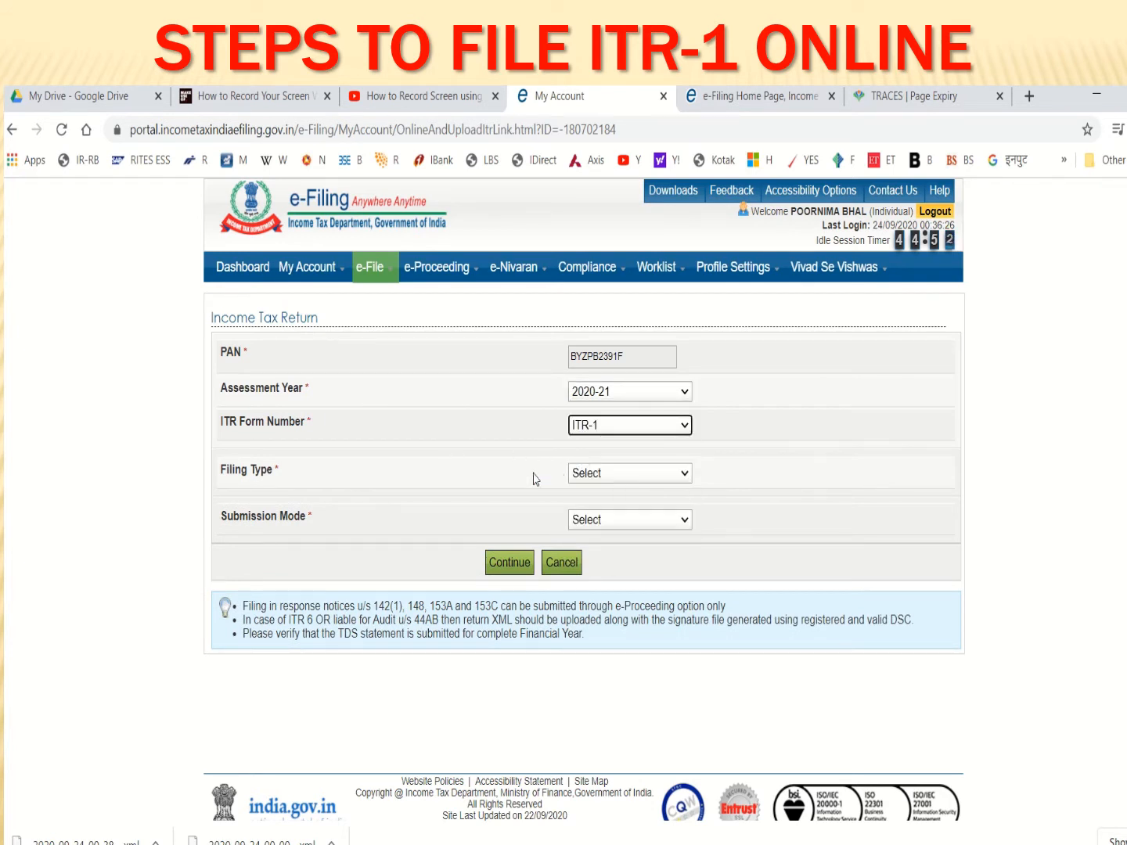
left_click(594, 483)
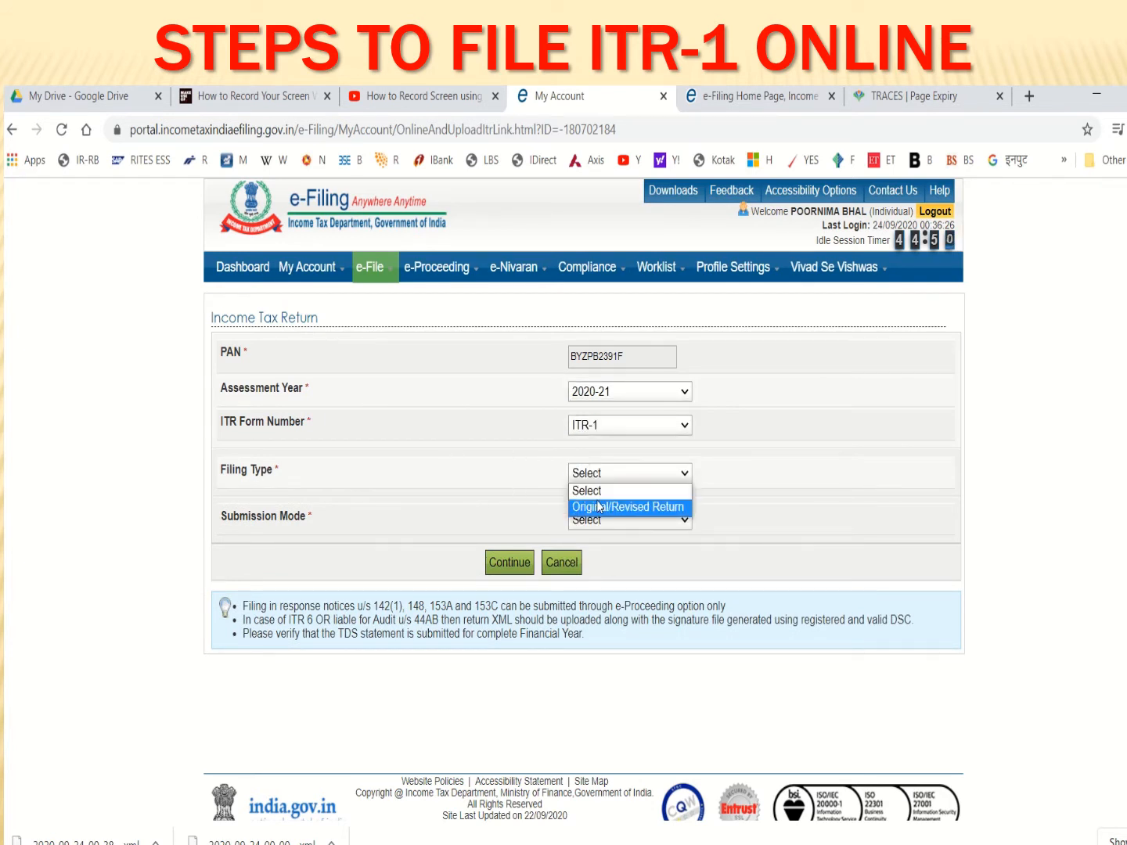
left_click(596, 504)
left_click(598, 522)
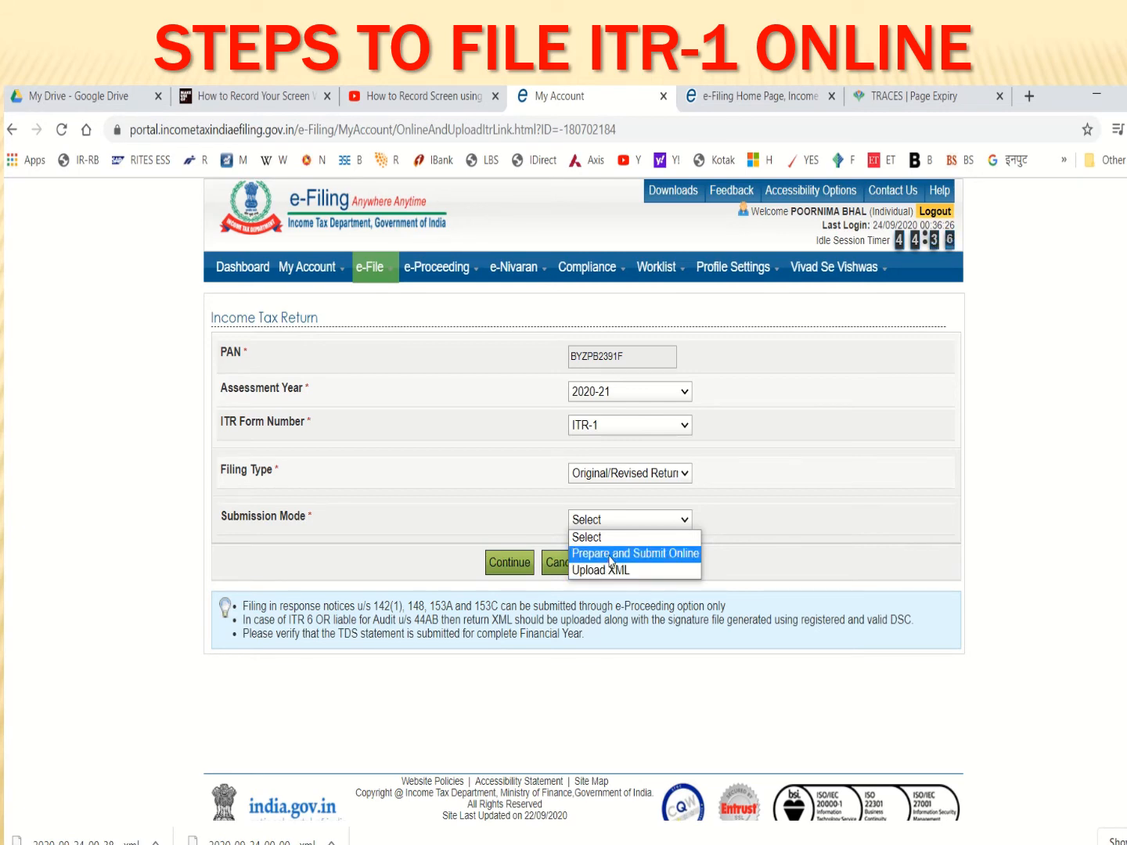
left_click(610, 556)
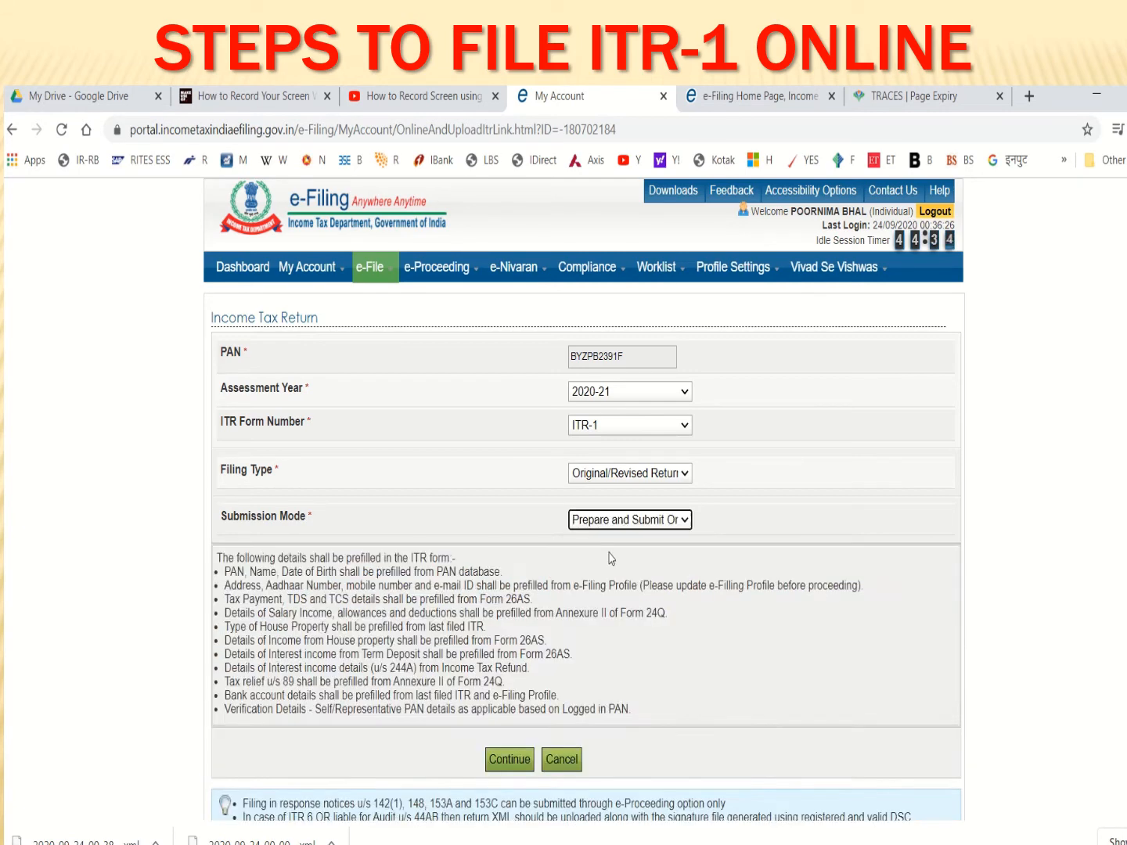
Continue to the online ITR-1 form, agreeing to check all the prefilled data in the Prefill Consent
scroll(565, 606, "down", 2)
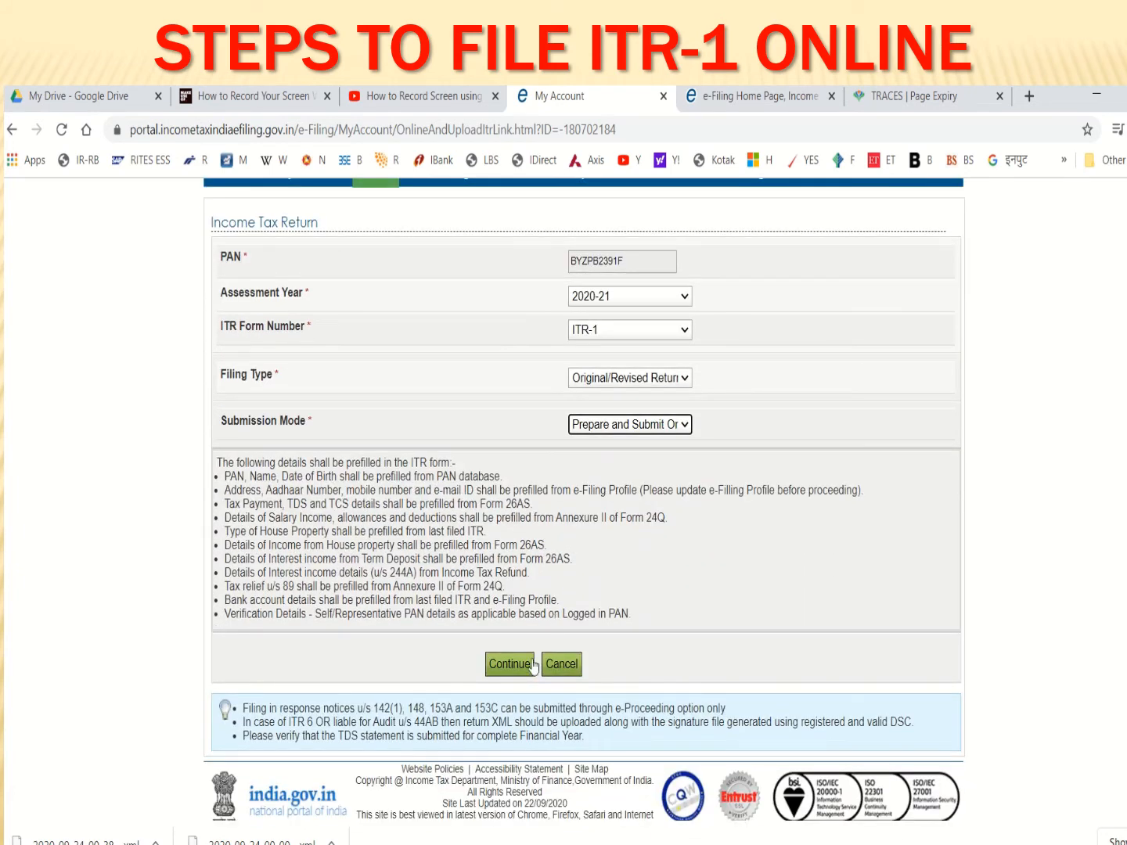
left_click(512, 665)
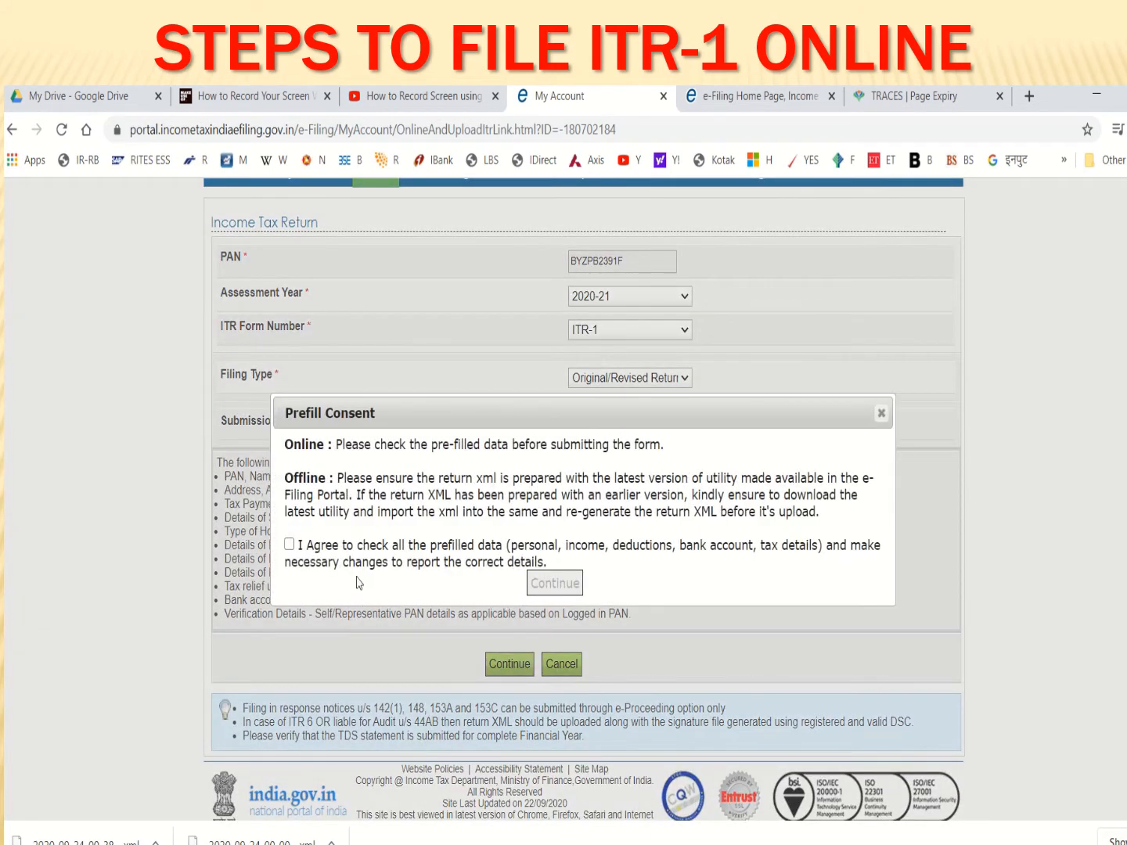
left_click(289, 545)
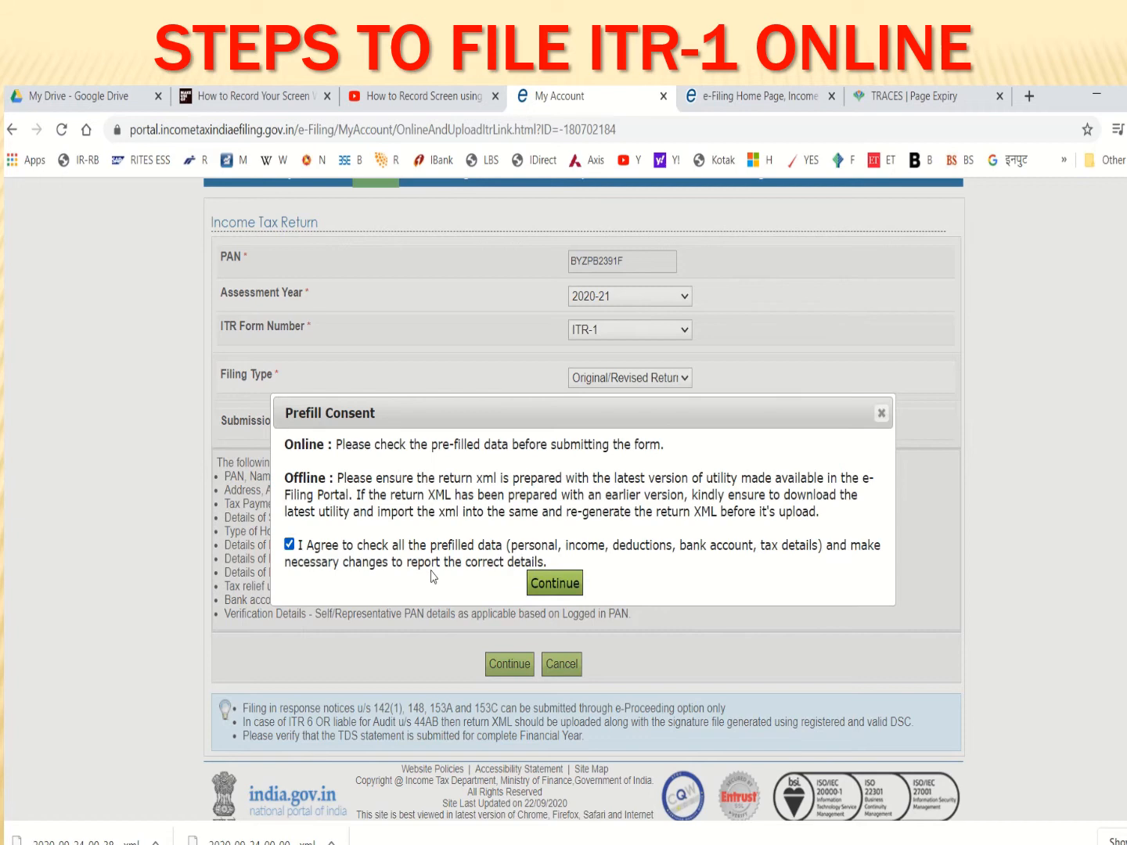
left_click(554, 587)
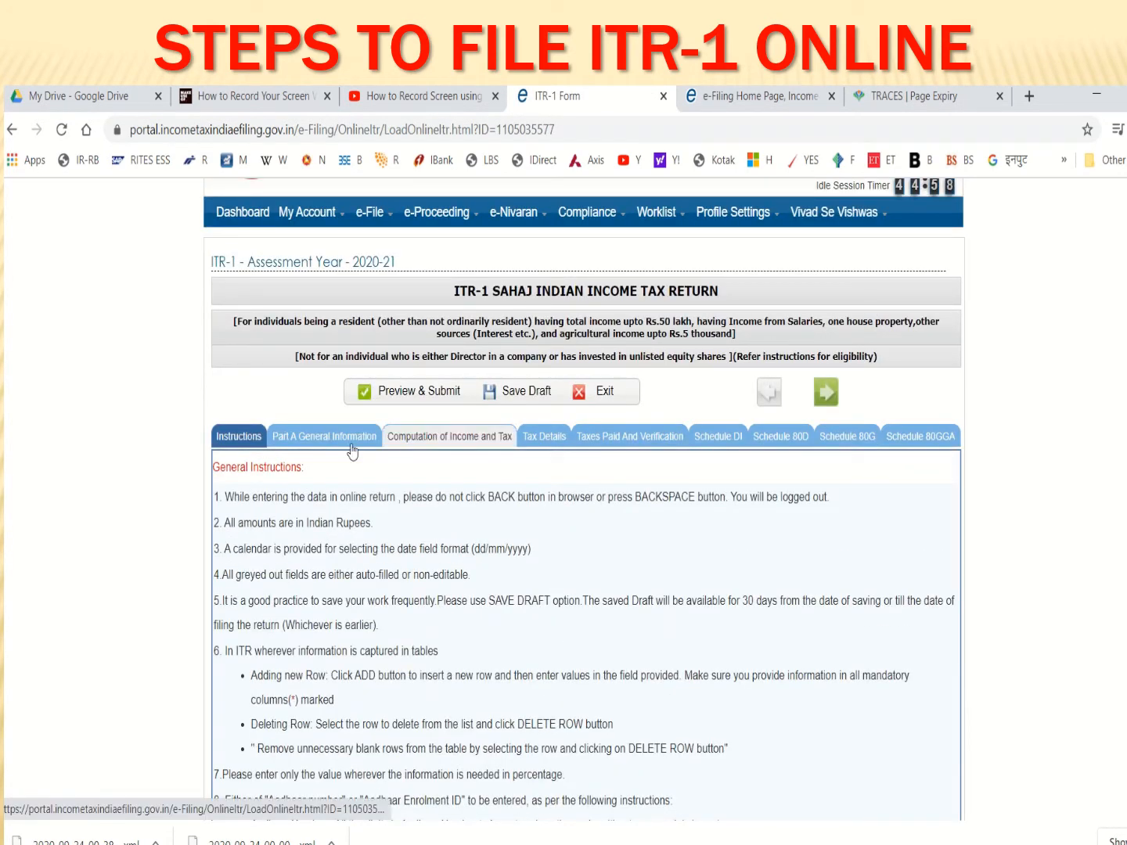
Review the prefilled personal and address details in Part A General Information of the ITR-1 form
left_click(321, 443)
scroll(383, 503, "down", 10)
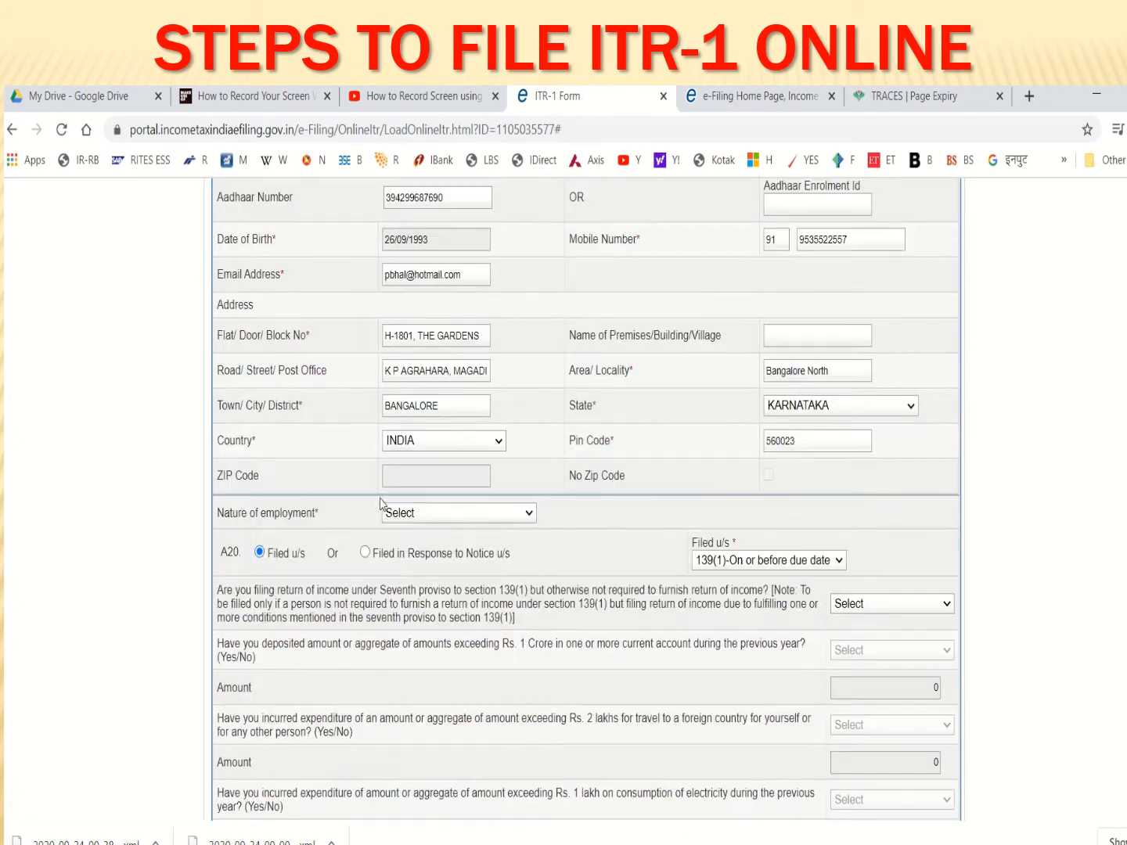
scroll(383, 503, "up", 10)
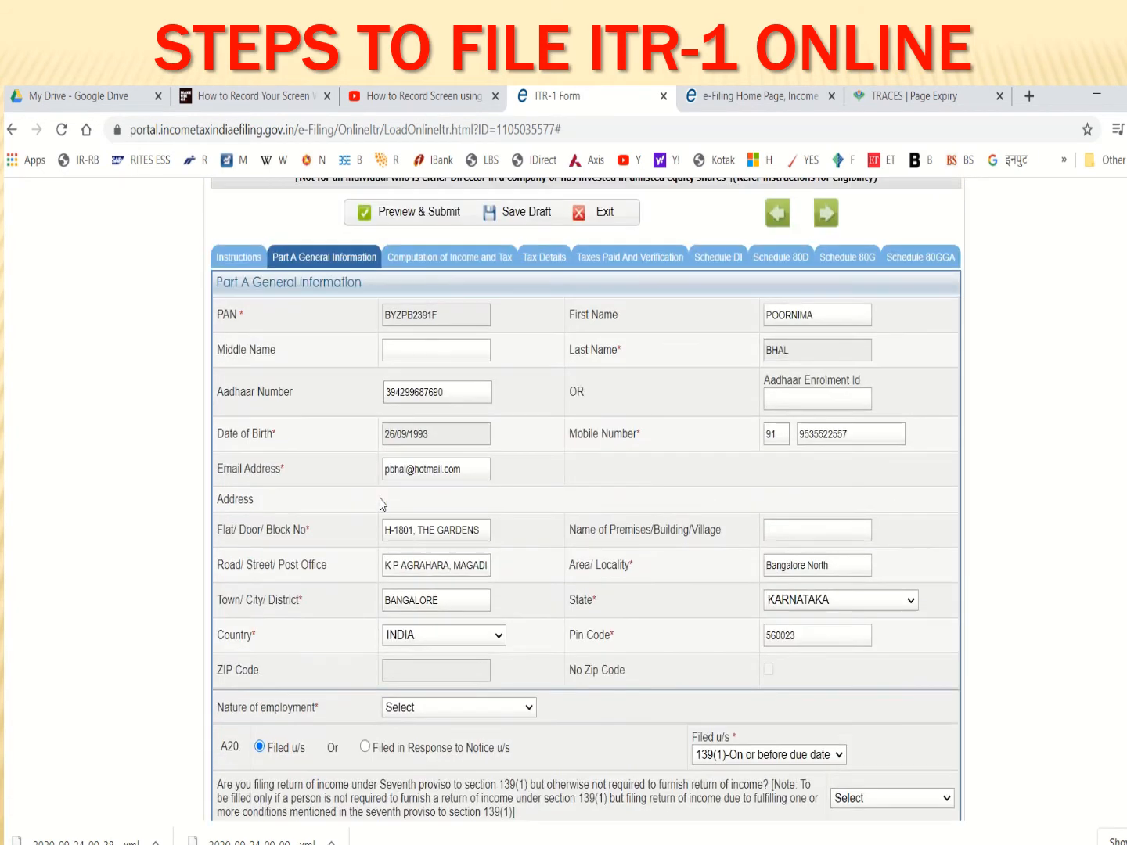
Look through the income, deduction and tax payable sections of Computation of Income and Tax
left_click(434, 443)
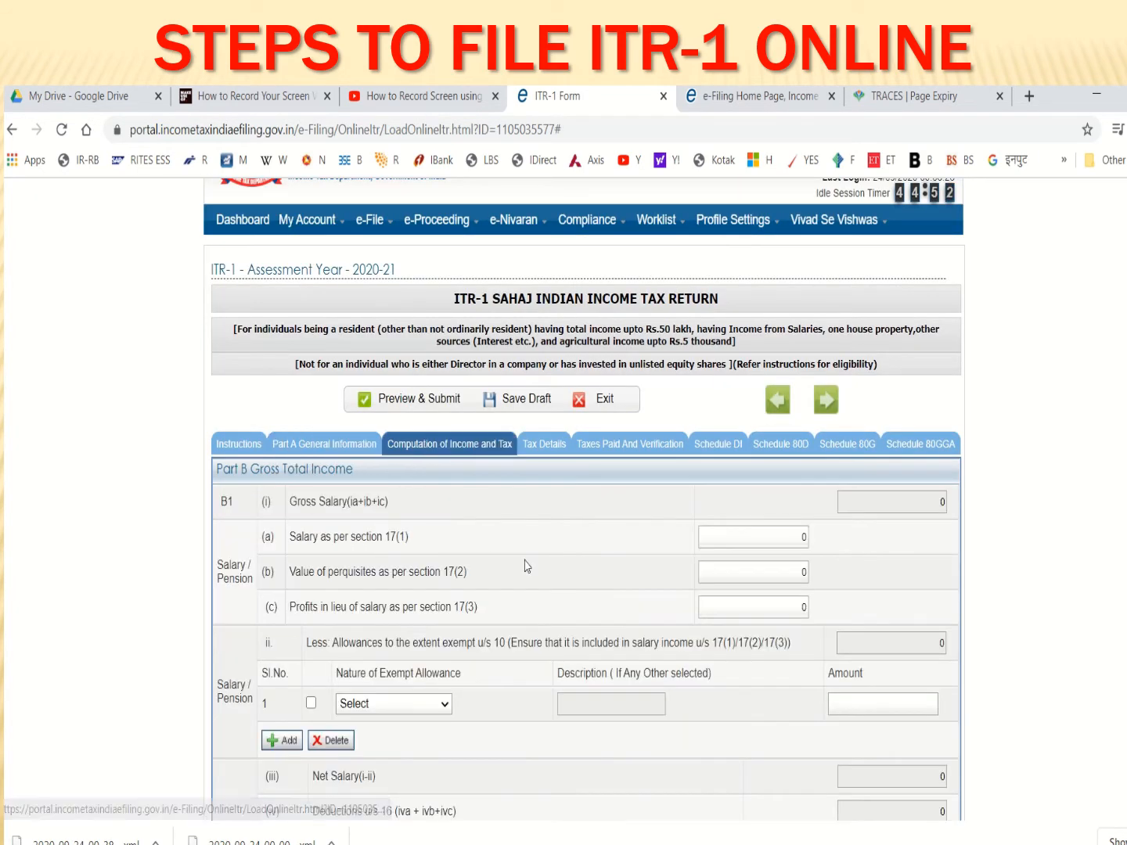
scroll(524, 563, "down", 5)
scroll(524, 563, "down", 12)
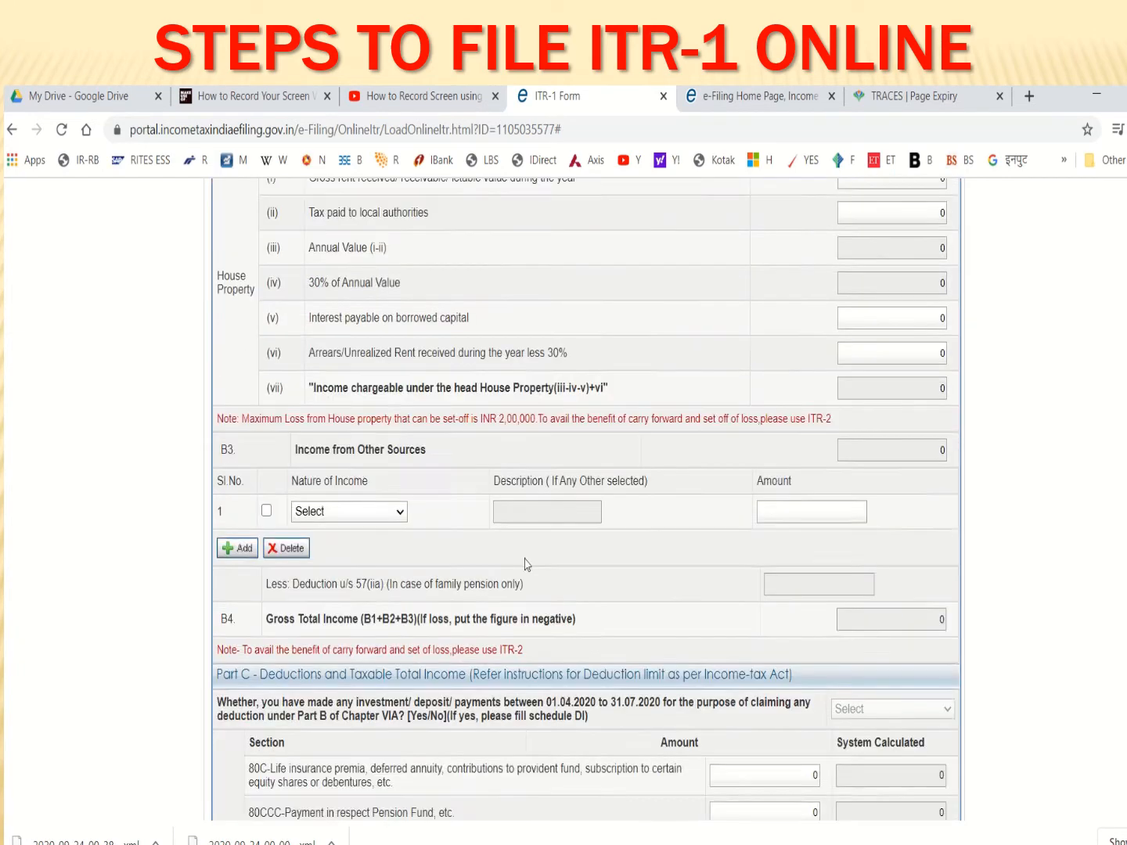
scroll(526, 564, "down", 12)
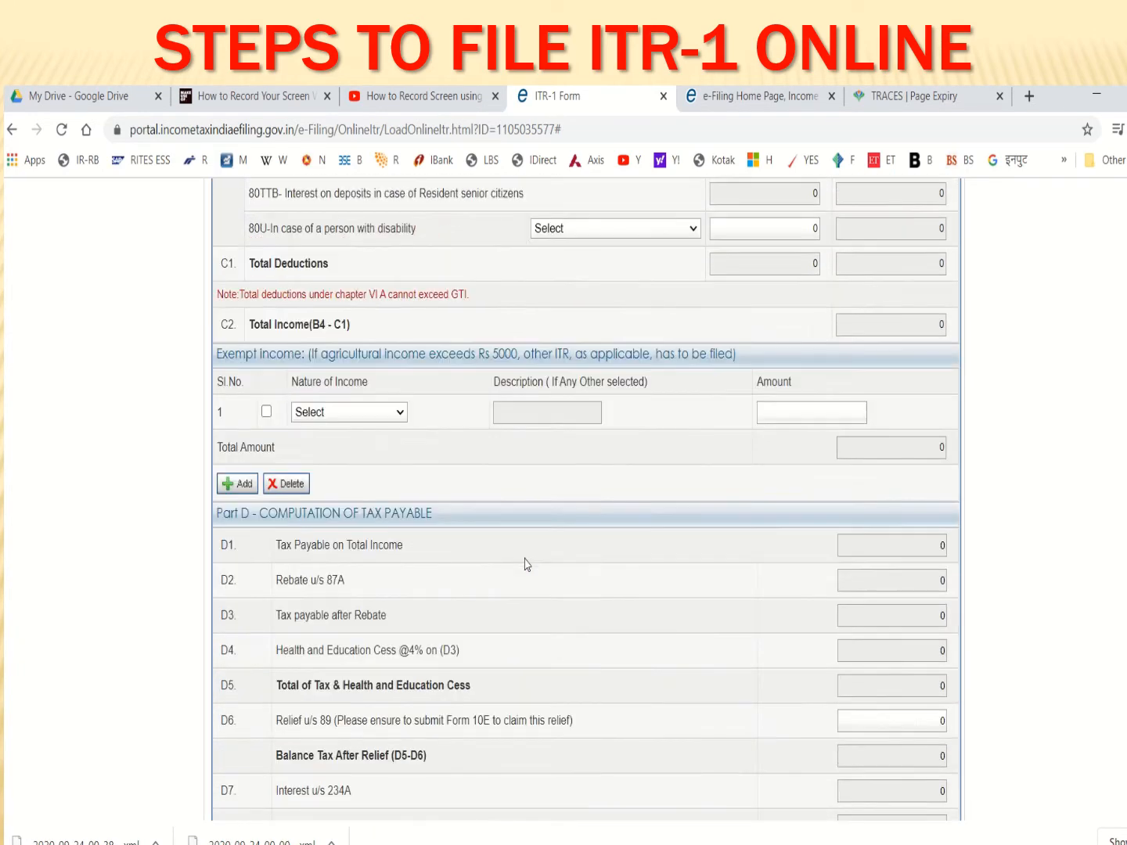
Save a draft of the ITR-1 return
scroll(527, 564, "up", 15)
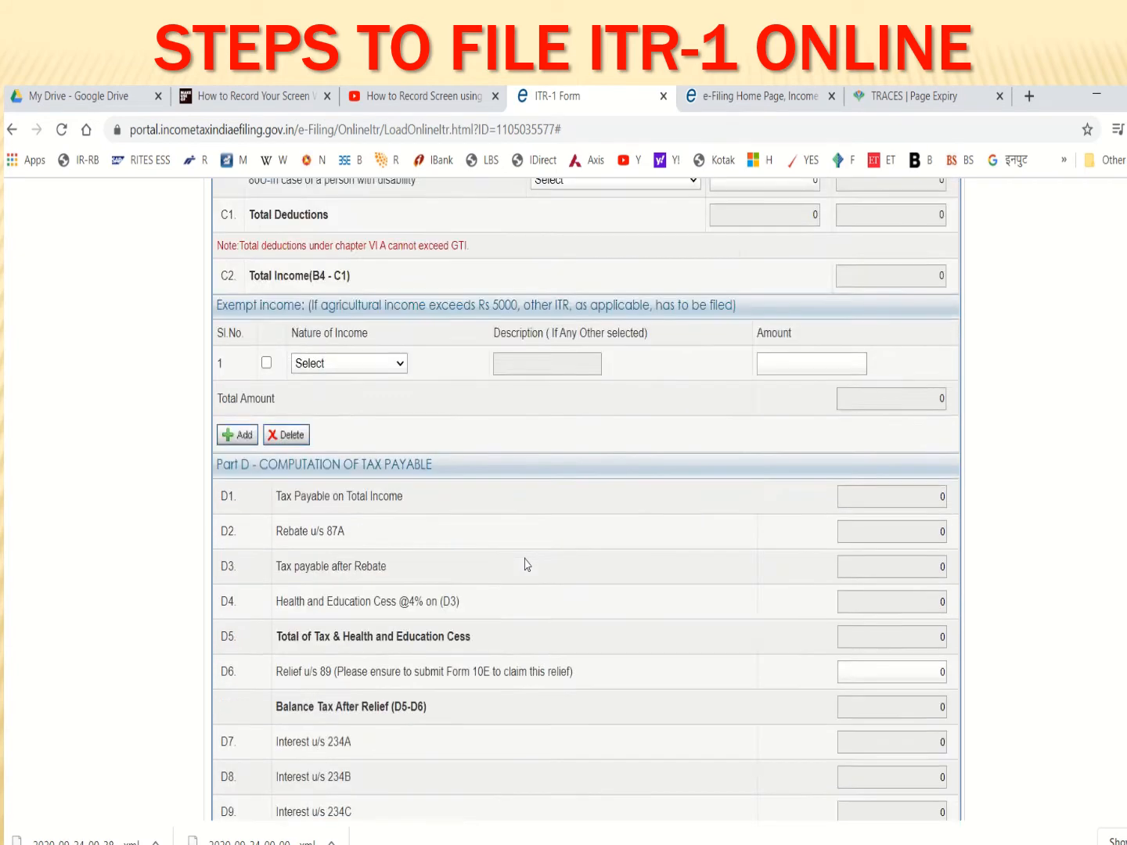
scroll(526, 557, "up", 8)
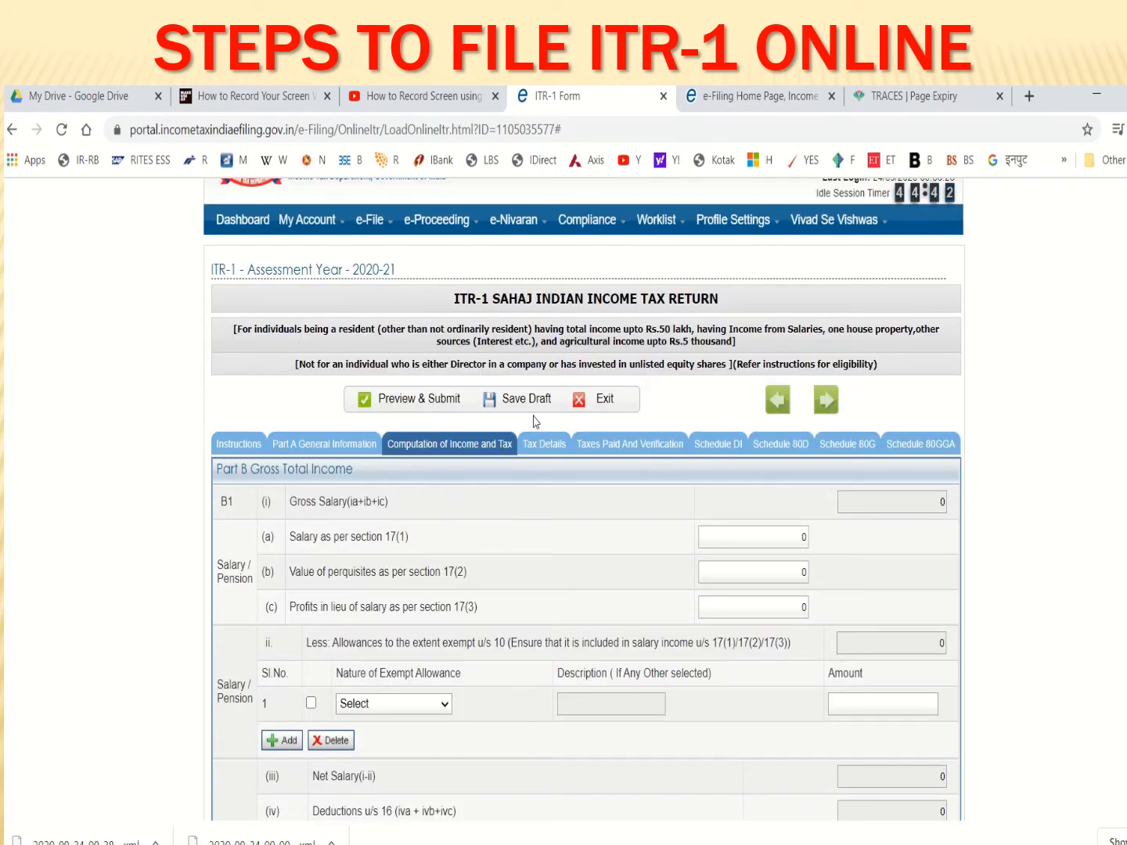
left_click(525, 399)
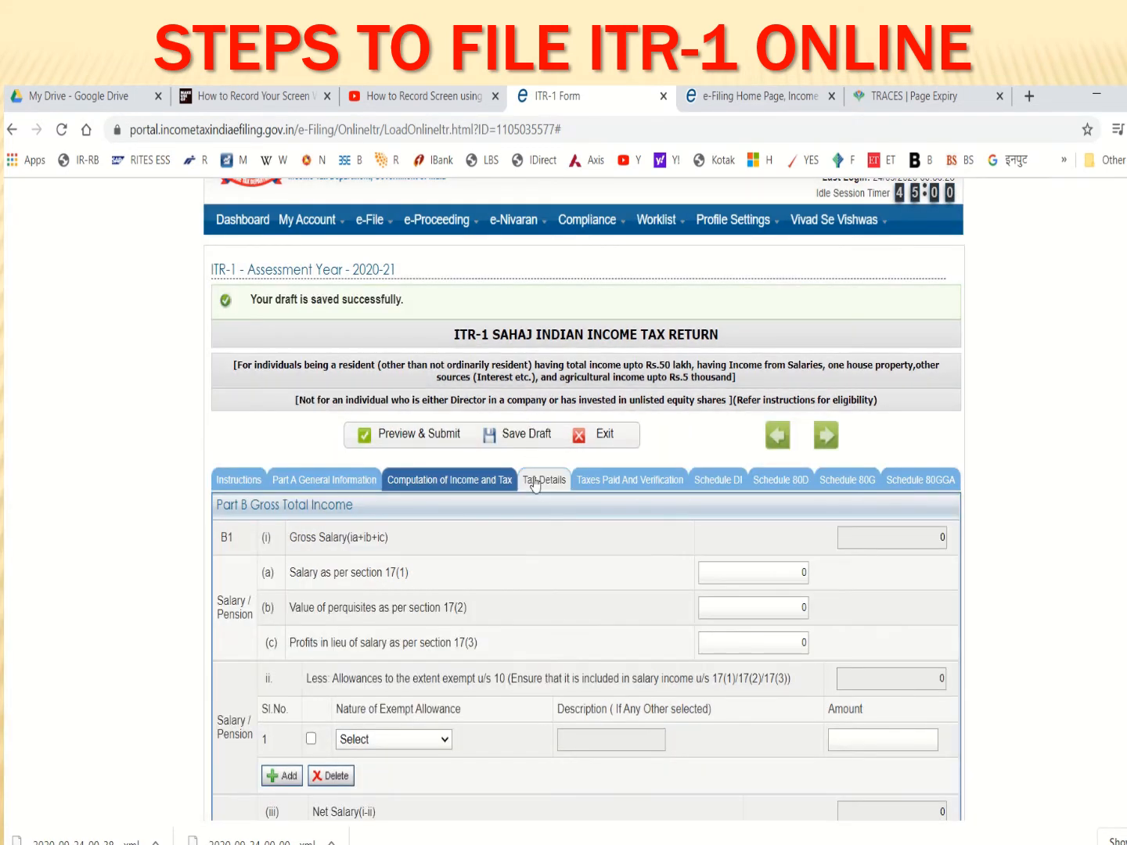
Look through the TDS and TCS schedules in the Tax Details section of the ITR-1 form
left_click(536, 485)
scroll(505, 564, "down", 3)
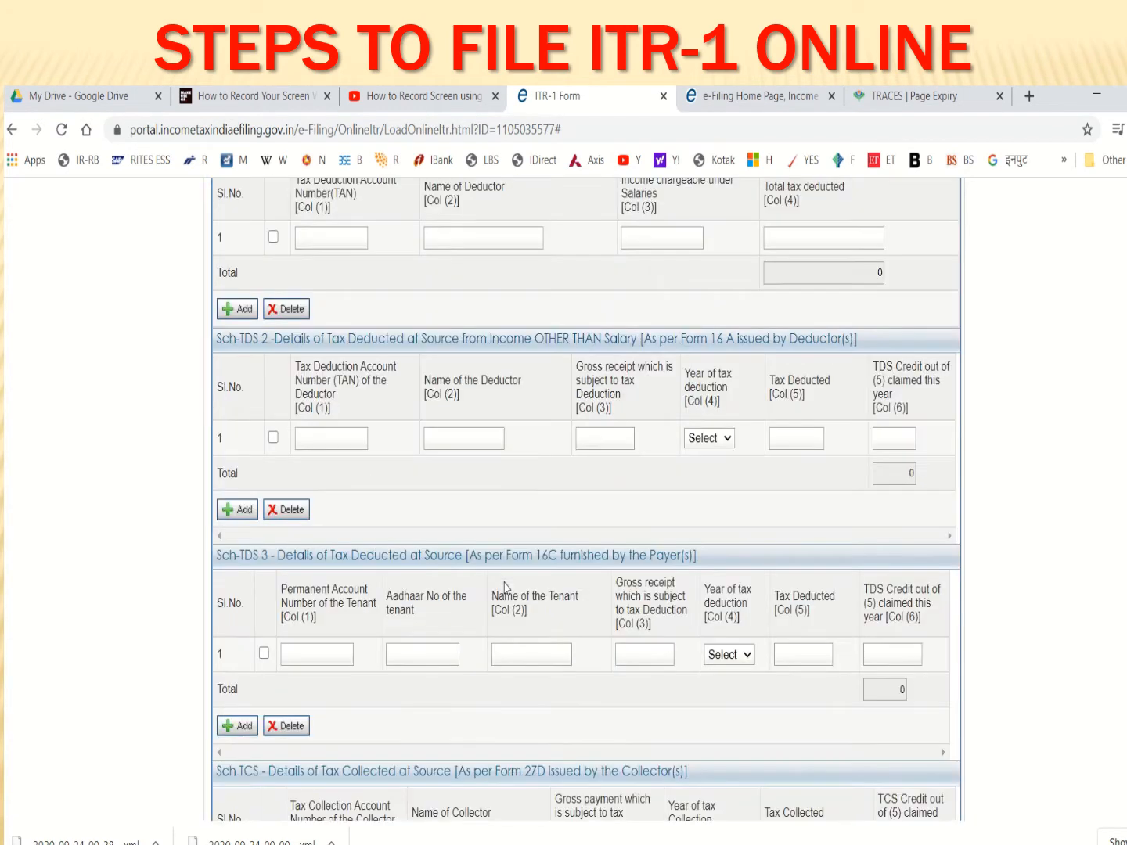
scroll(504, 584, "down", 6)
scroll(504, 584, "up", 10)
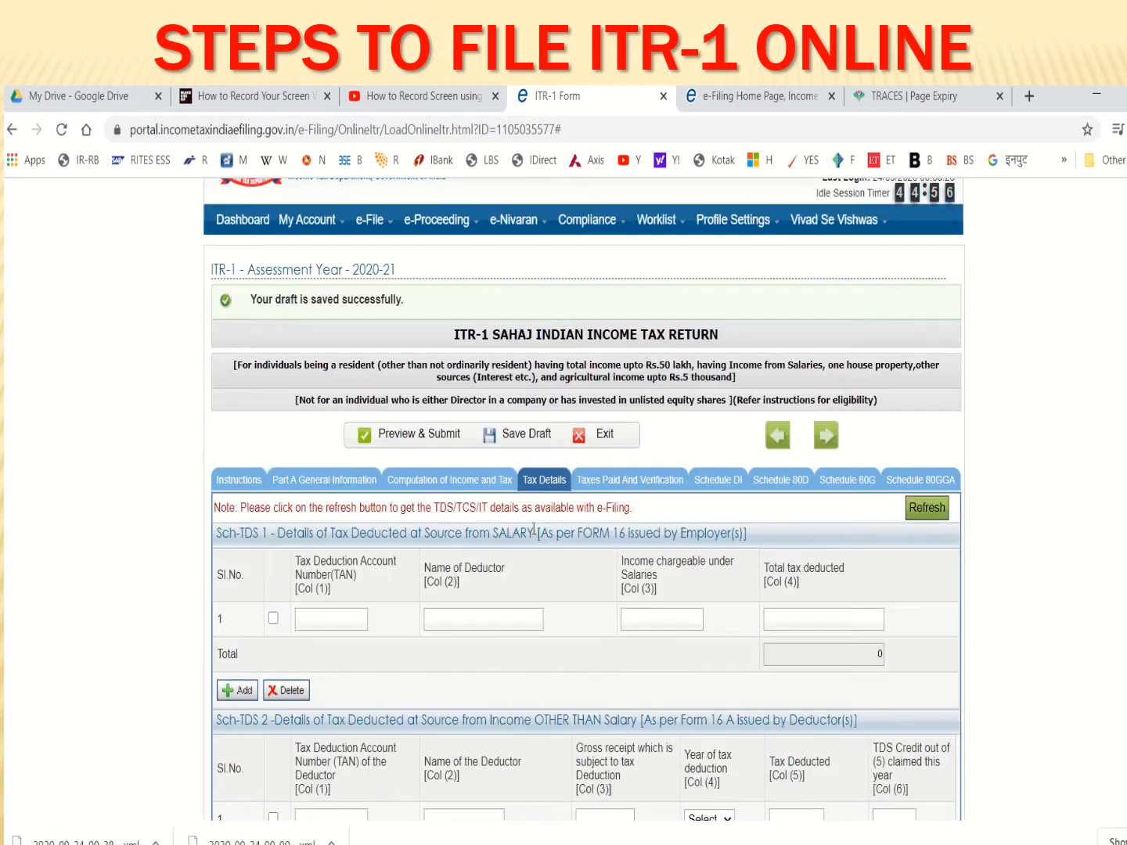
Review the taxes paid, bank account and verification sections, including the capacity options in the declaration
left_click(625, 480)
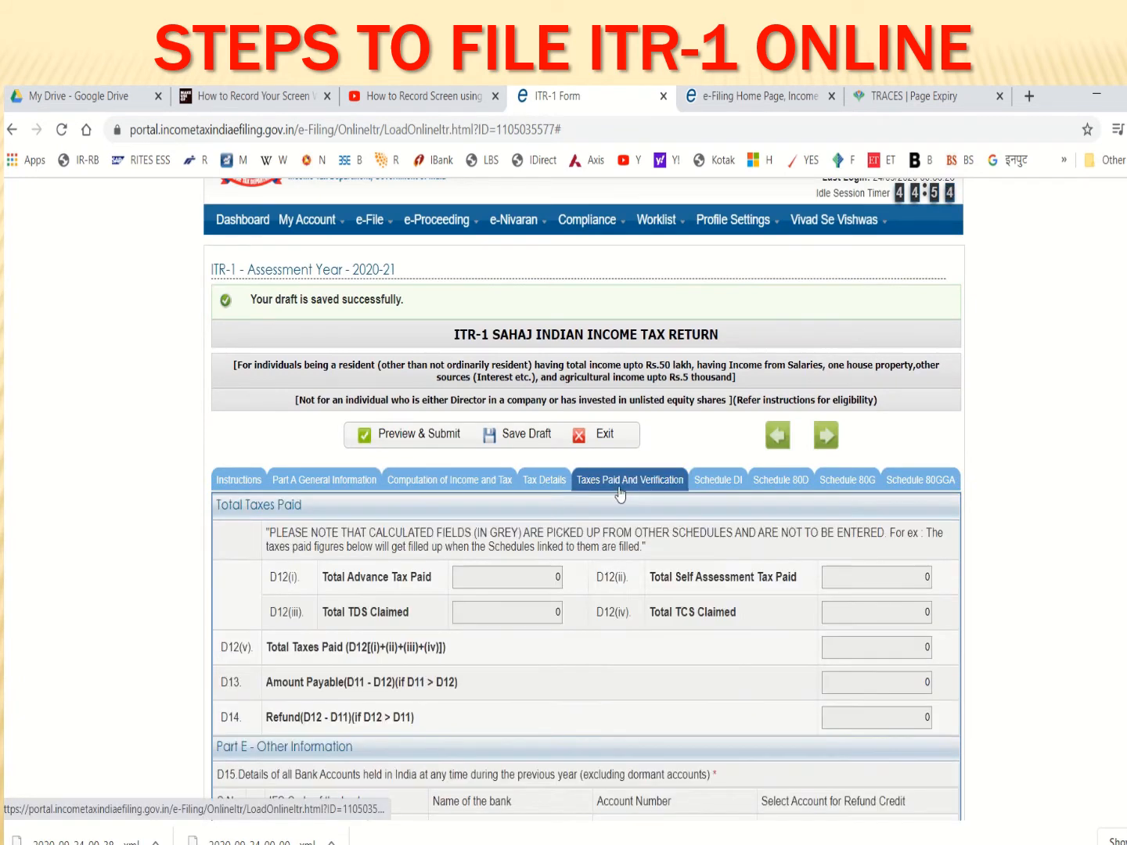
scroll(605, 601, "down", 2)
scroll(605, 603, "down", 7)
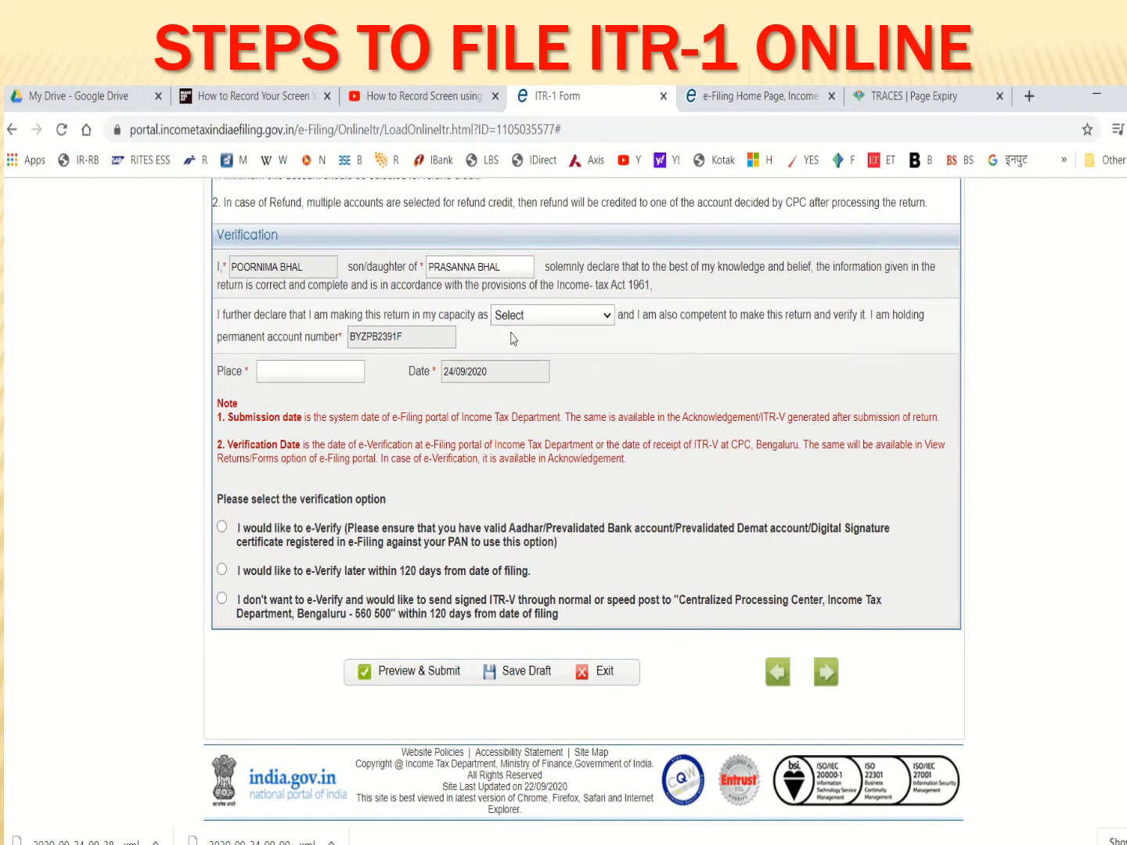
left_click(578, 317)
left_click(577, 348)
scroll(607, 396, "up", 9)
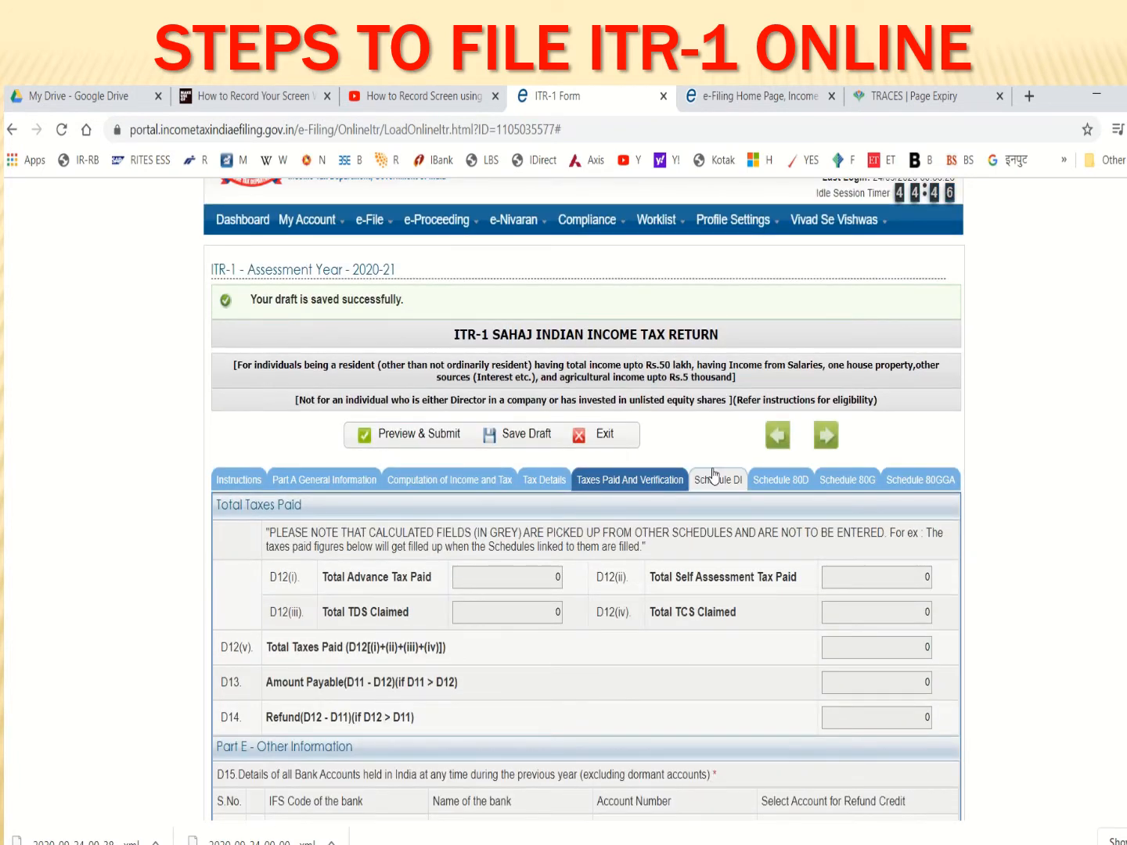
Examine the Chapter VIA investment and deduction entries in Schedule DI
left_click(729, 483)
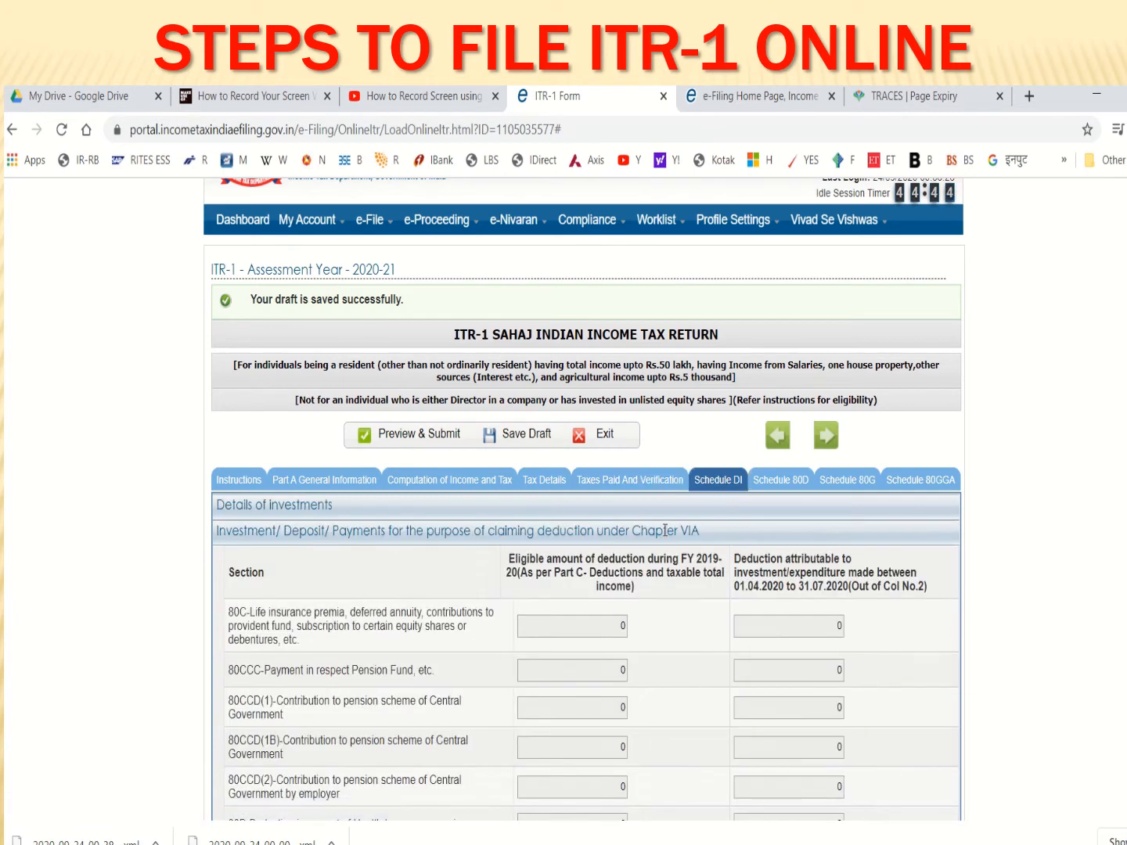
scroll(665, 536, "down", 3)
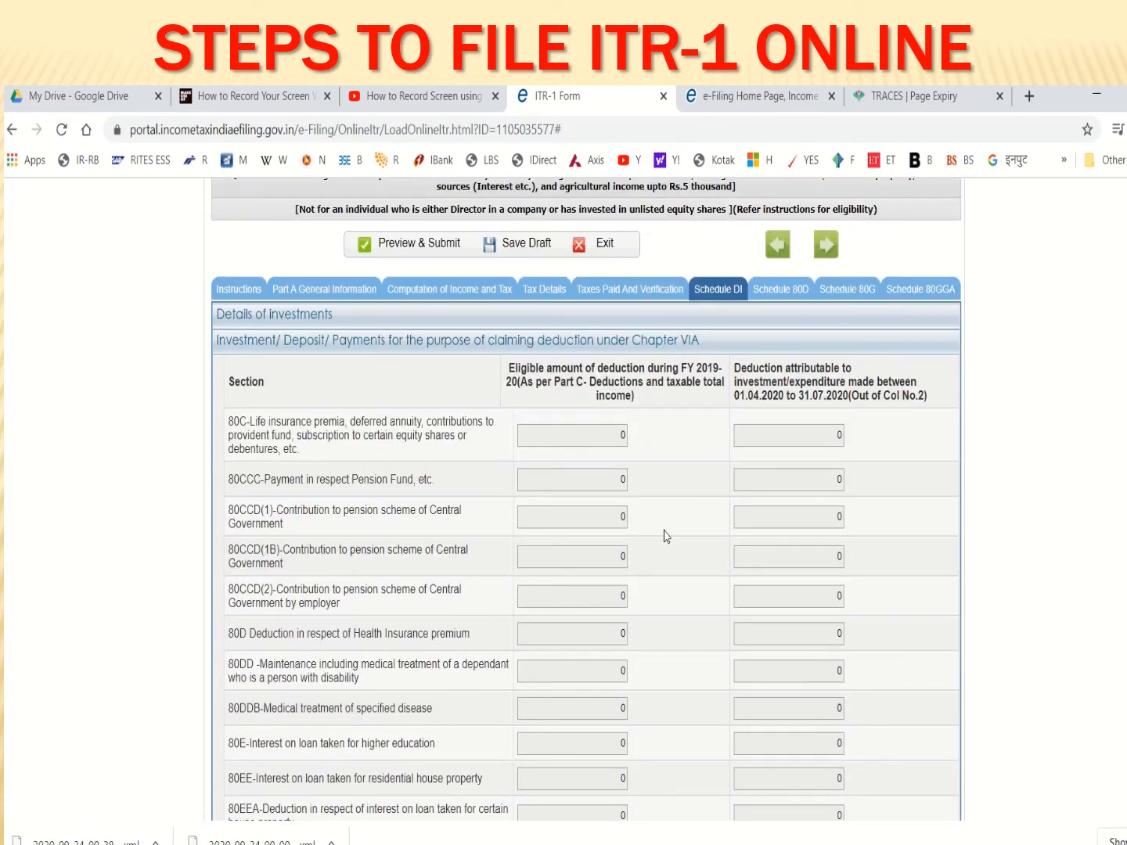
scroll(664, 536, "down", 7)
scroll(663, 534, "up", 10)
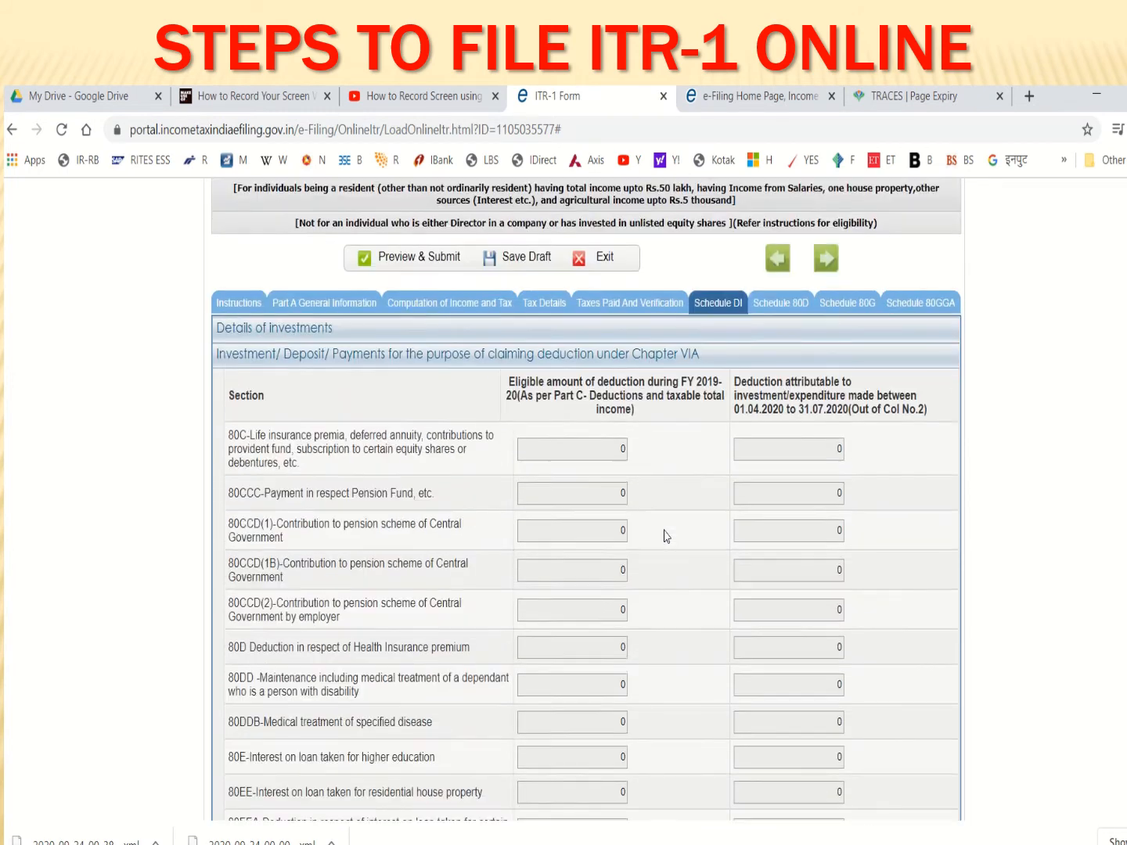
scroll(674, 595, "down", 8)
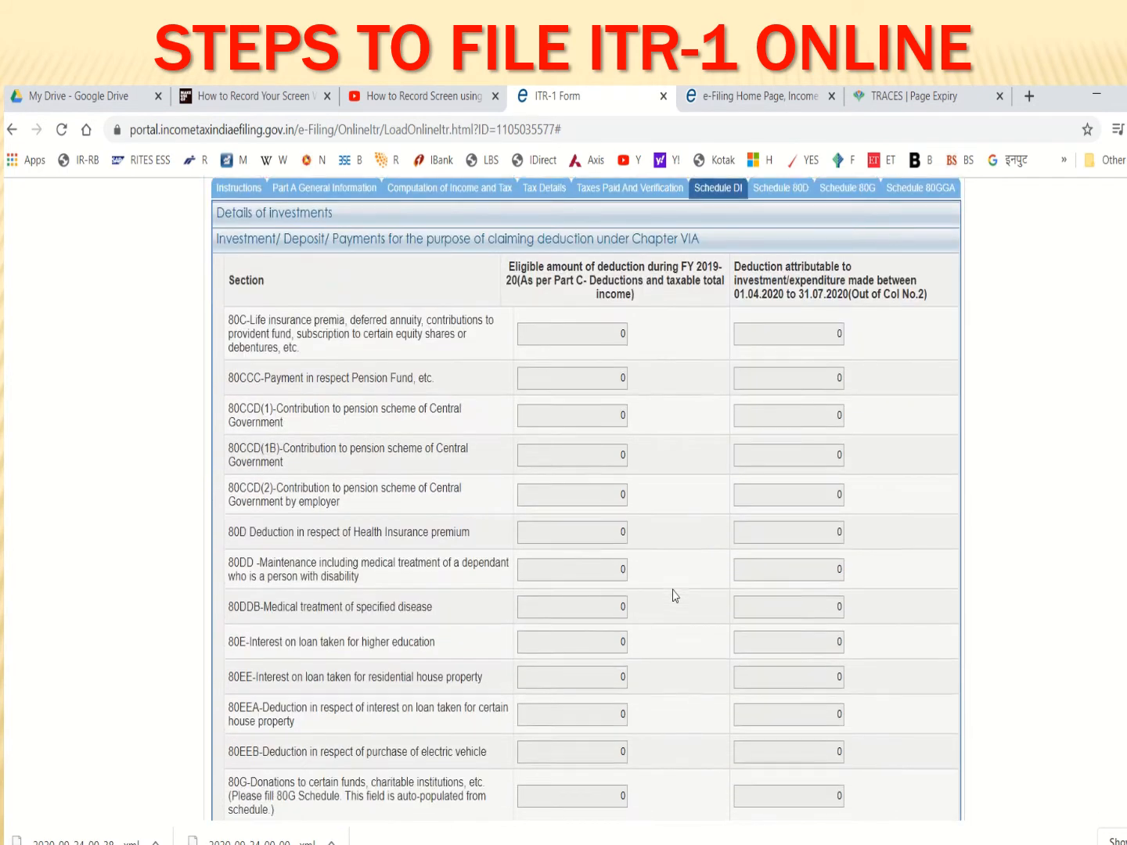
scroll(675, 595, "up", 6)
scroll(641, 393, "up", 4)
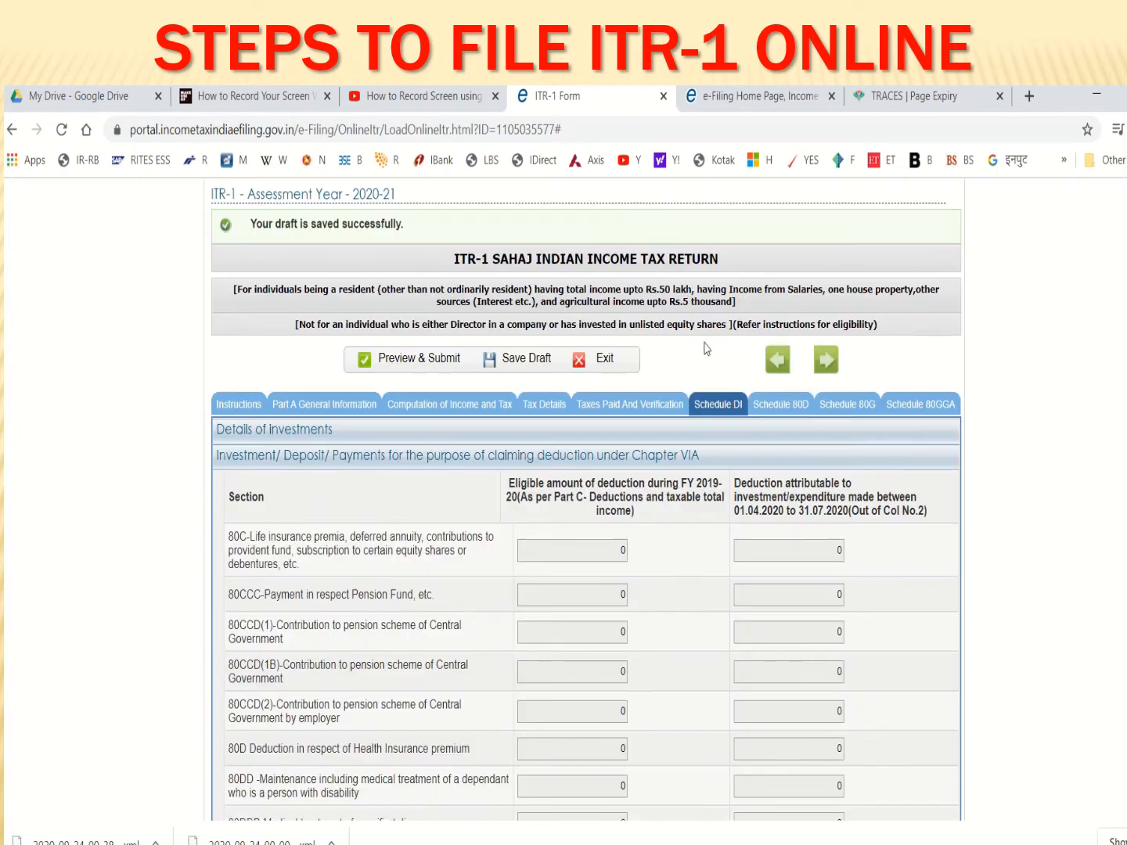
Examine the health insurance and medical expenditure fields for family and parents in Schedule 80D
left_click(779, 415)
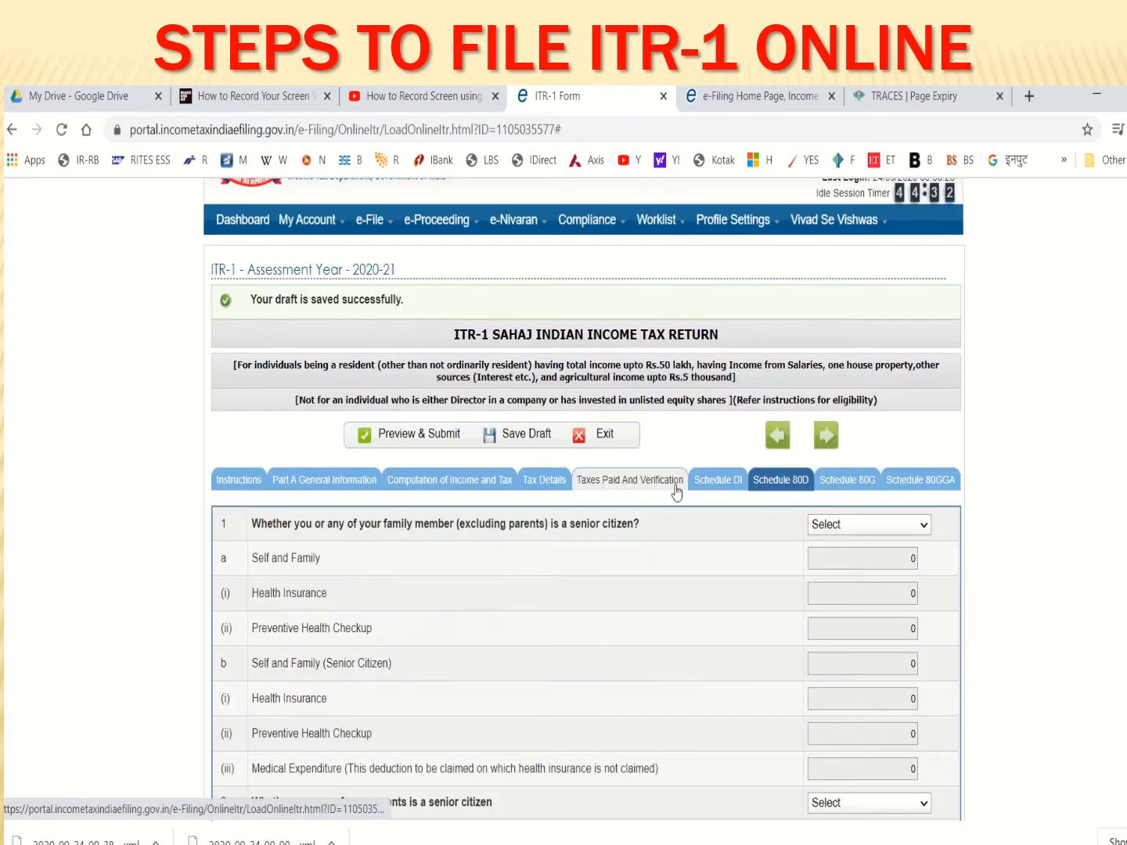
scroll(479, 597, "down", 3)
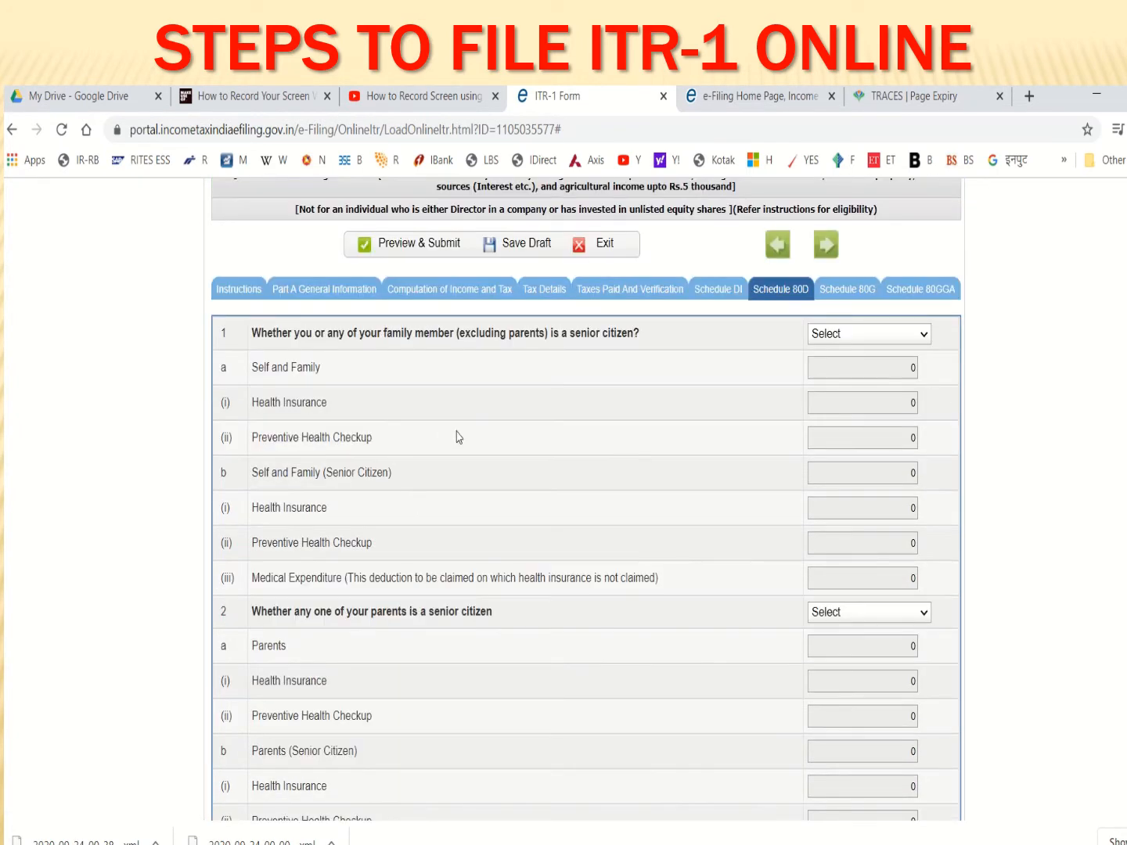
scroll(473, 454, "down", 4)
scroll(595, 454, "up", 6)
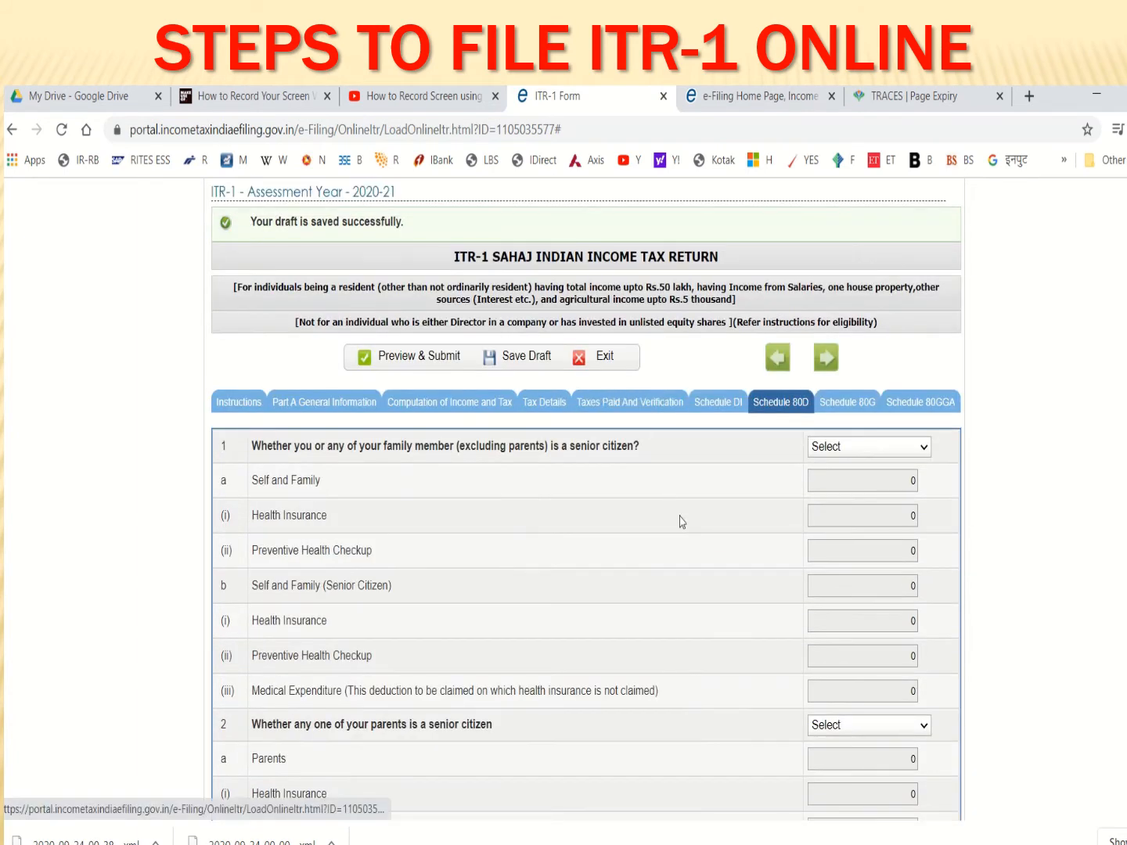
Look through the donation categories in Schedule 80G and the scientific research or rural development donations in Schedule 80GGA
left_click(847, 402)
scroll(599, 541, "down", 5)
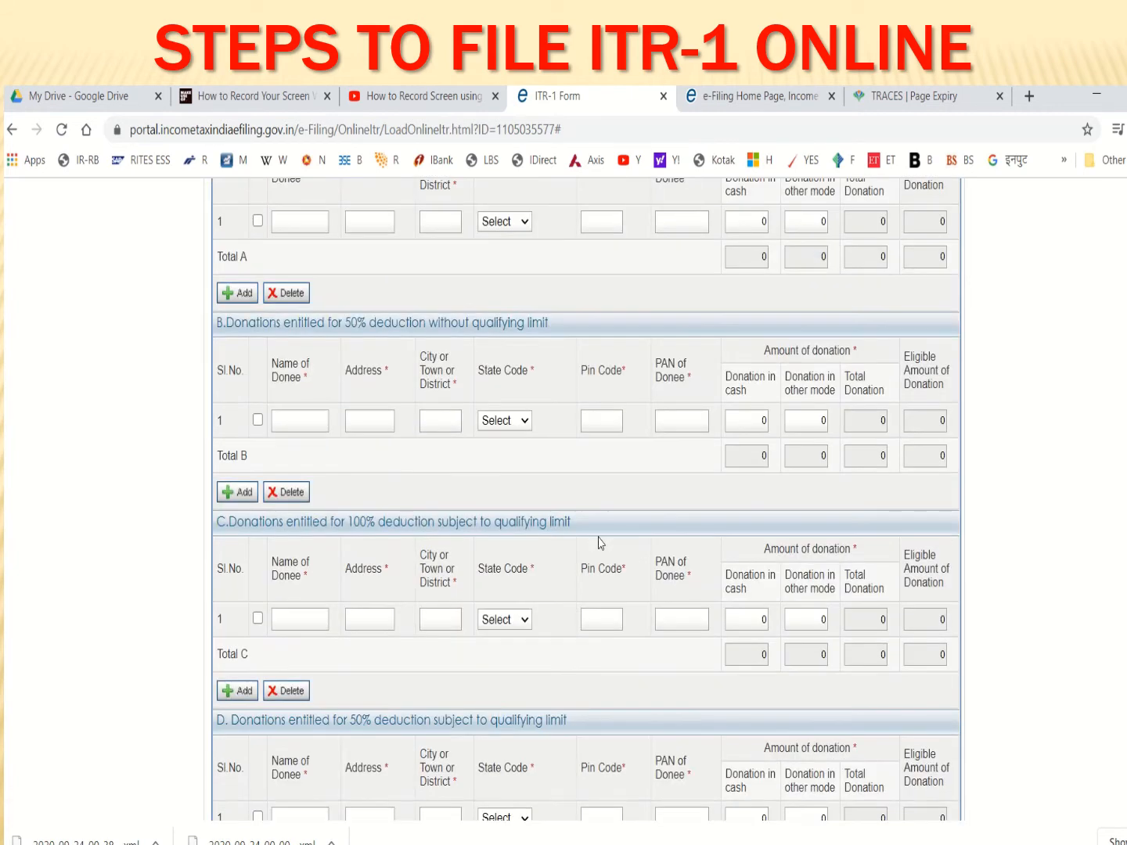
scroll(599, 541, "down", 4)
scroll(599, 541, "up", 9)
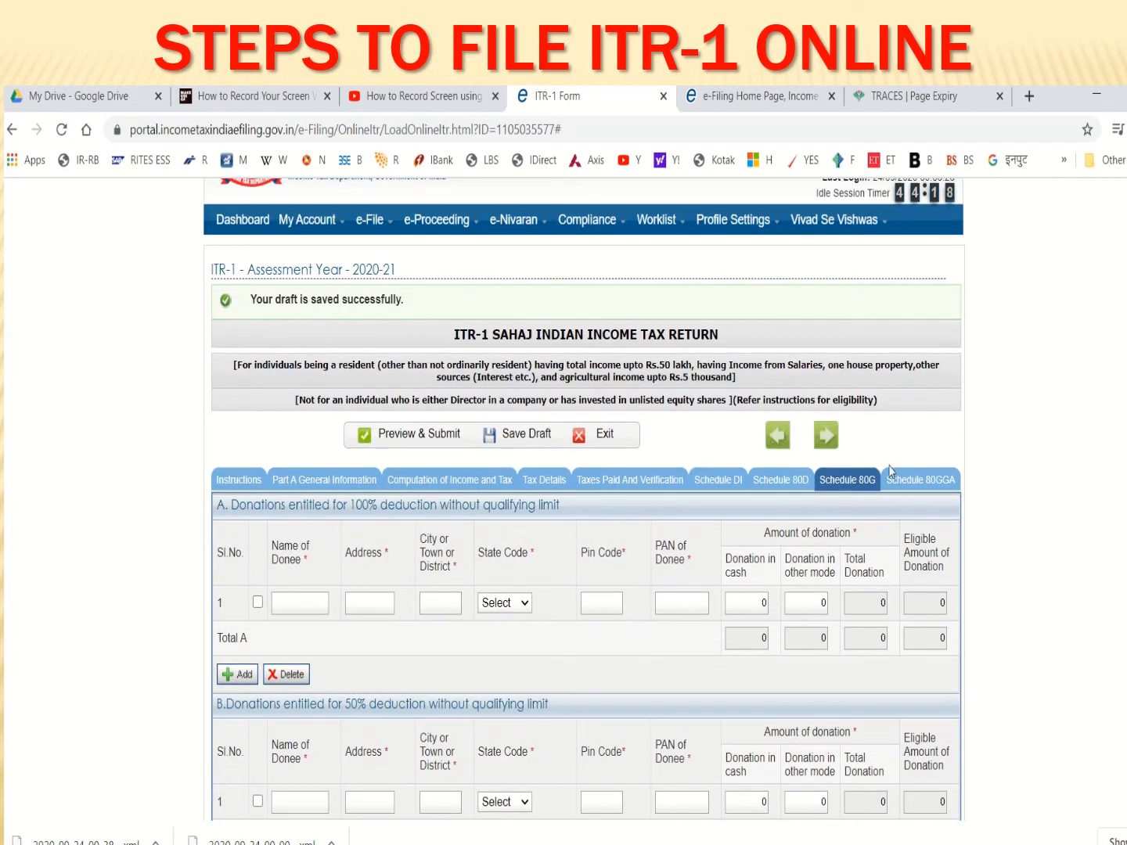
left_click(921, 480)
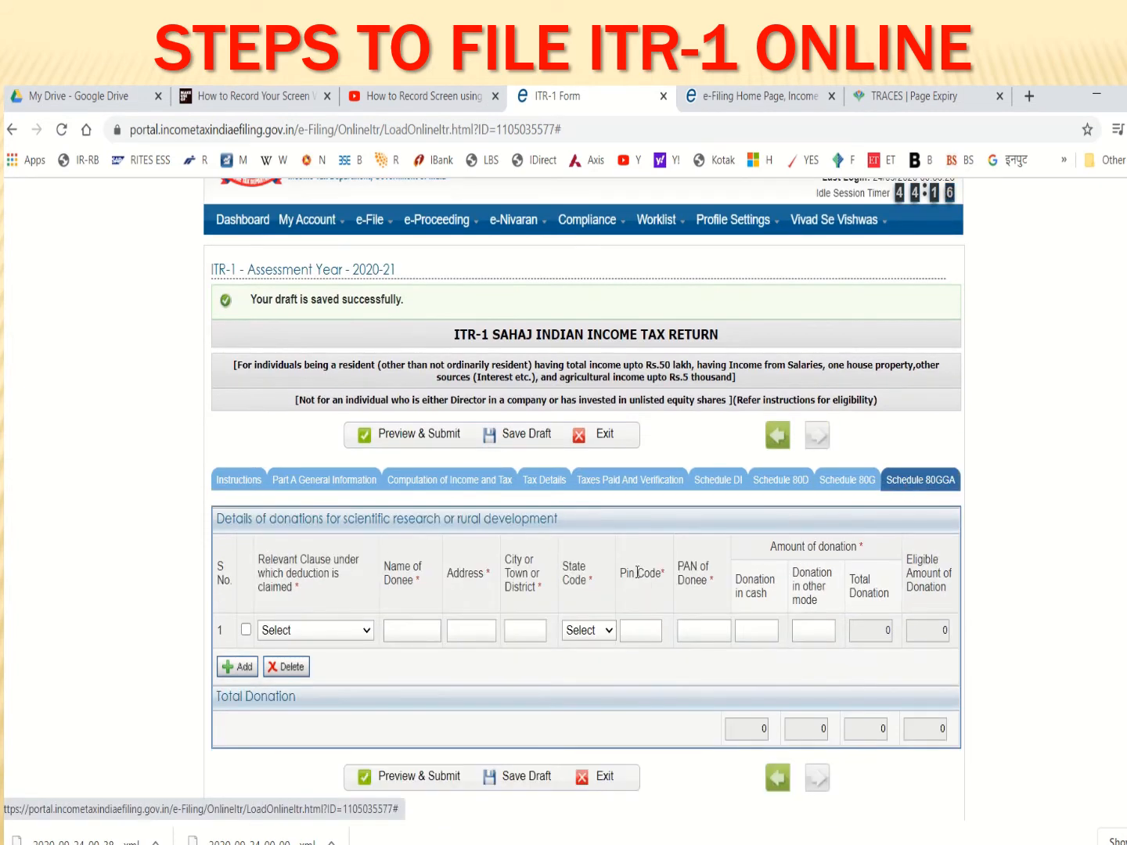
scroll(638, 572, "down", 2)
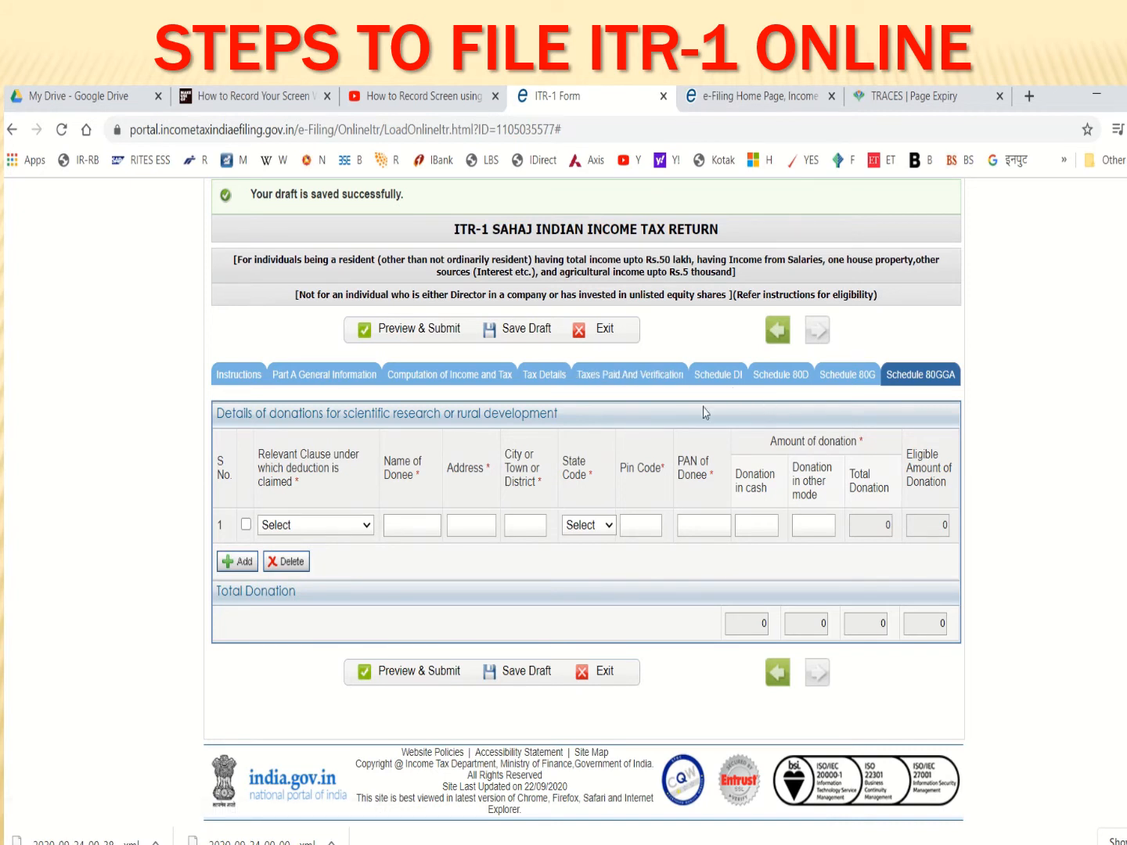
Go back over Taxes Paid And Verification, checking the tax totals, bank account details and verification part, with a brief look at Schedule DI
left_click(650, 377)
scroll(554, 534, "down", 2)
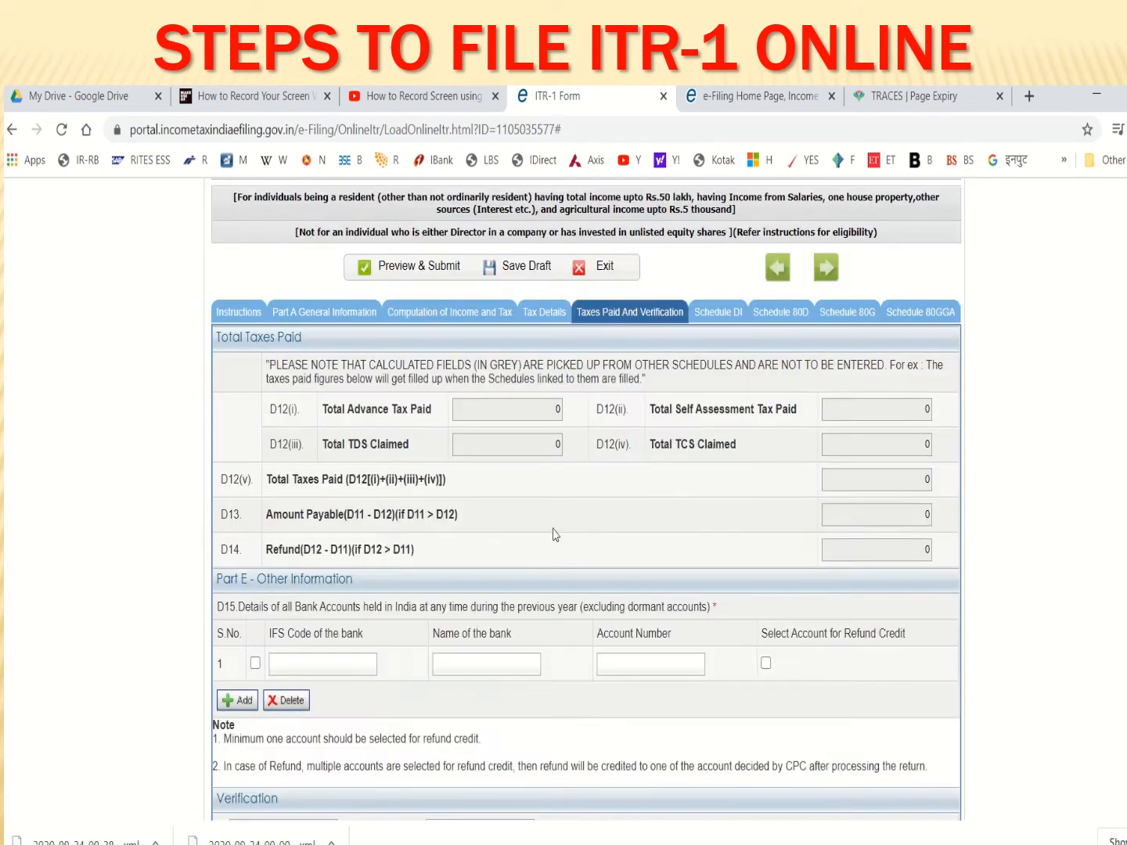
scroll(563, 508, "down", 2)
scroll(604, 460, "up", 4)
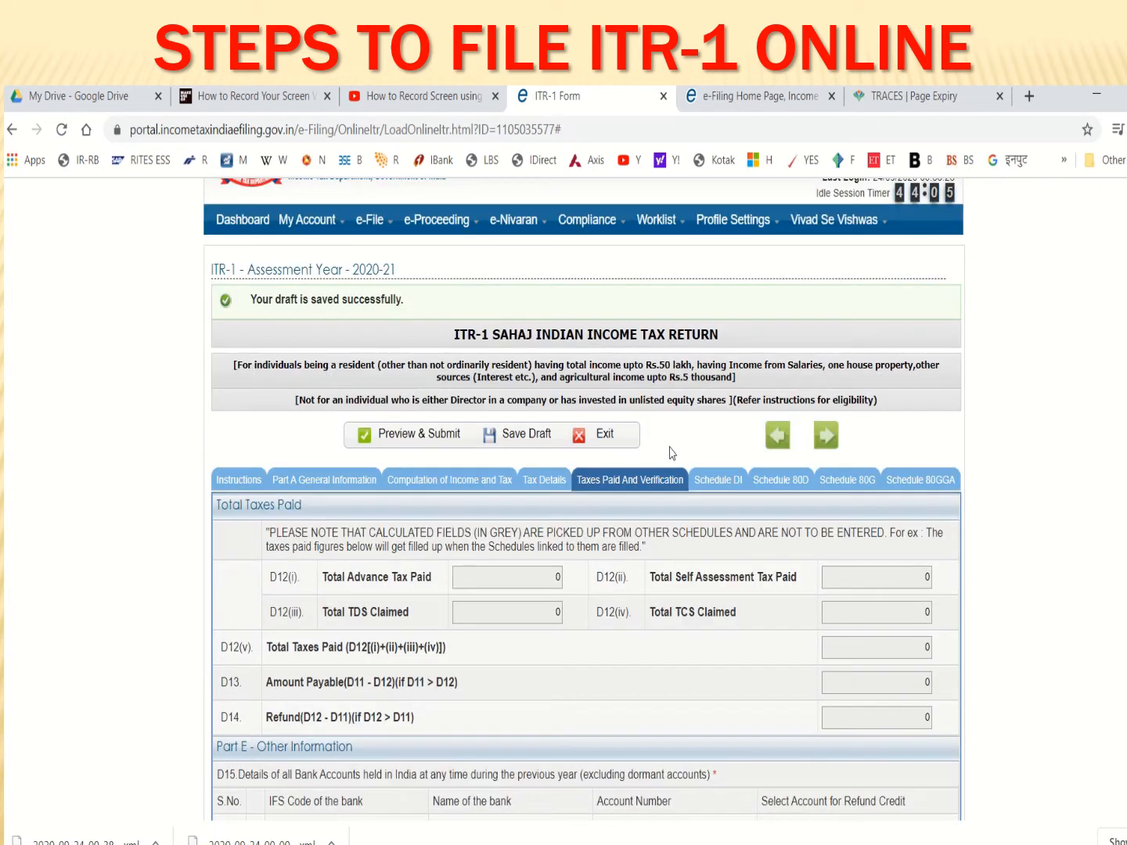
left_click(717, 483)
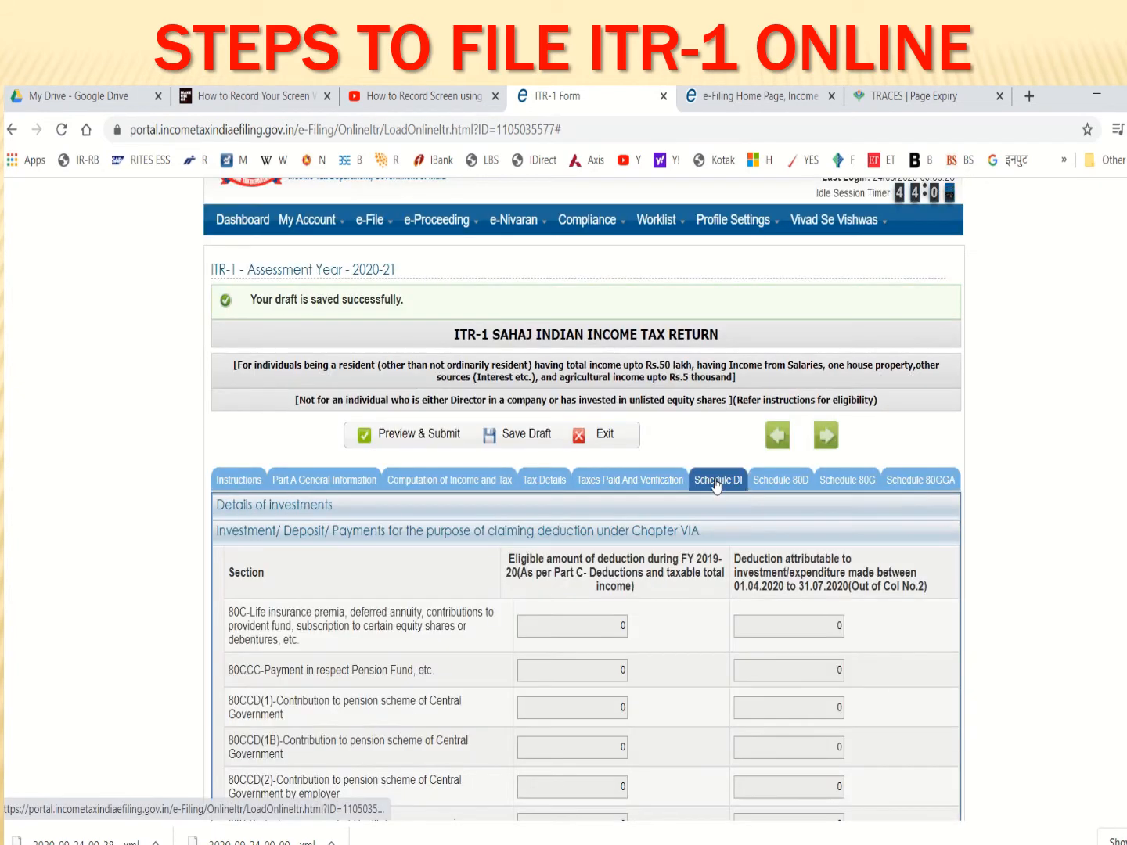
left_click(637, 484)
scroll(598, 583, "down", 9)
scroll(566, 531, "up", 7)
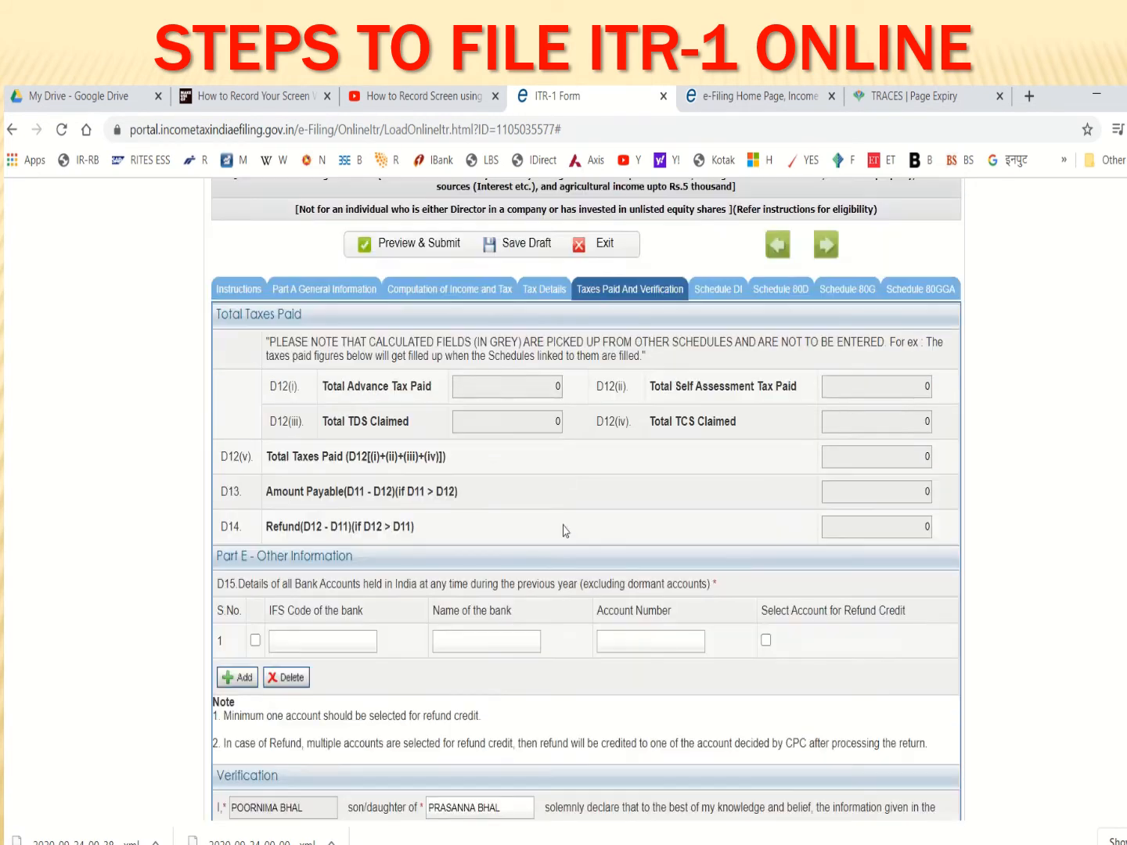
scroll(560, 454, "up", 3)
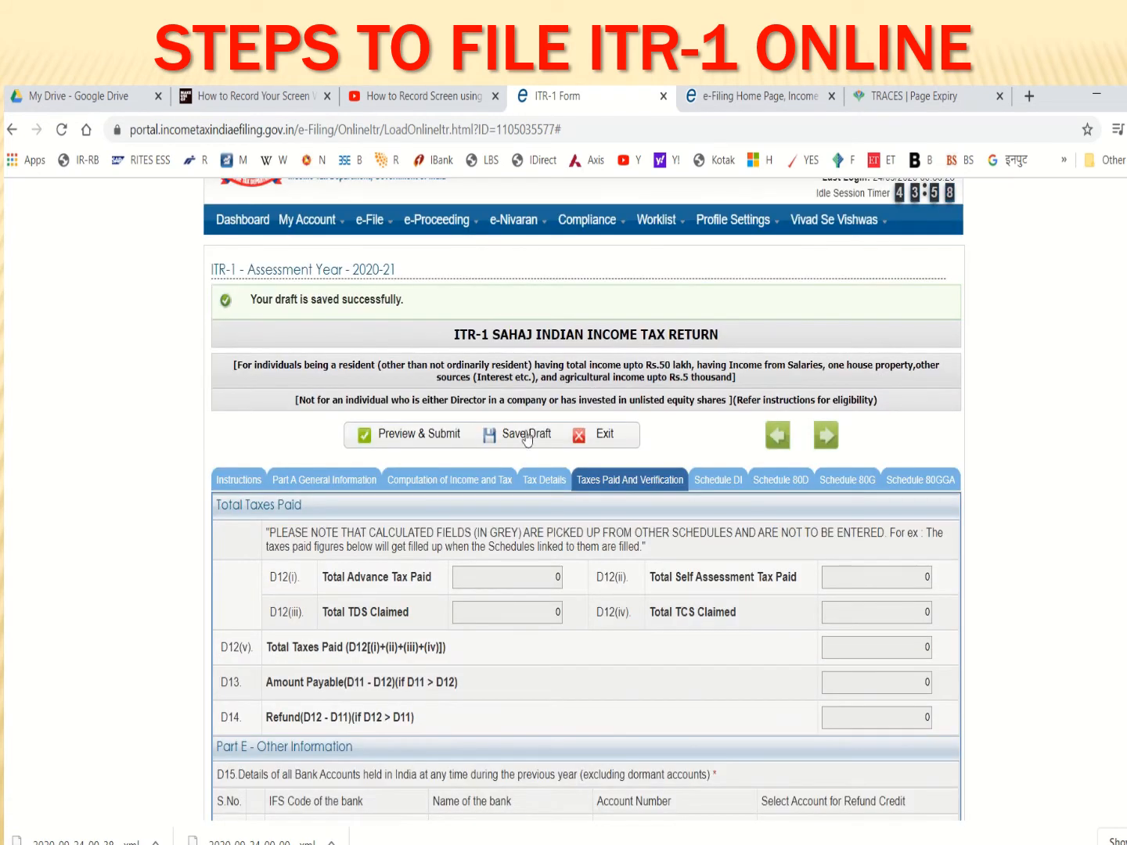
Save the draft again and try to preview and submit the return, checking the fields in Part A General Information
left_click(526, 439)
left_click(424, 440)
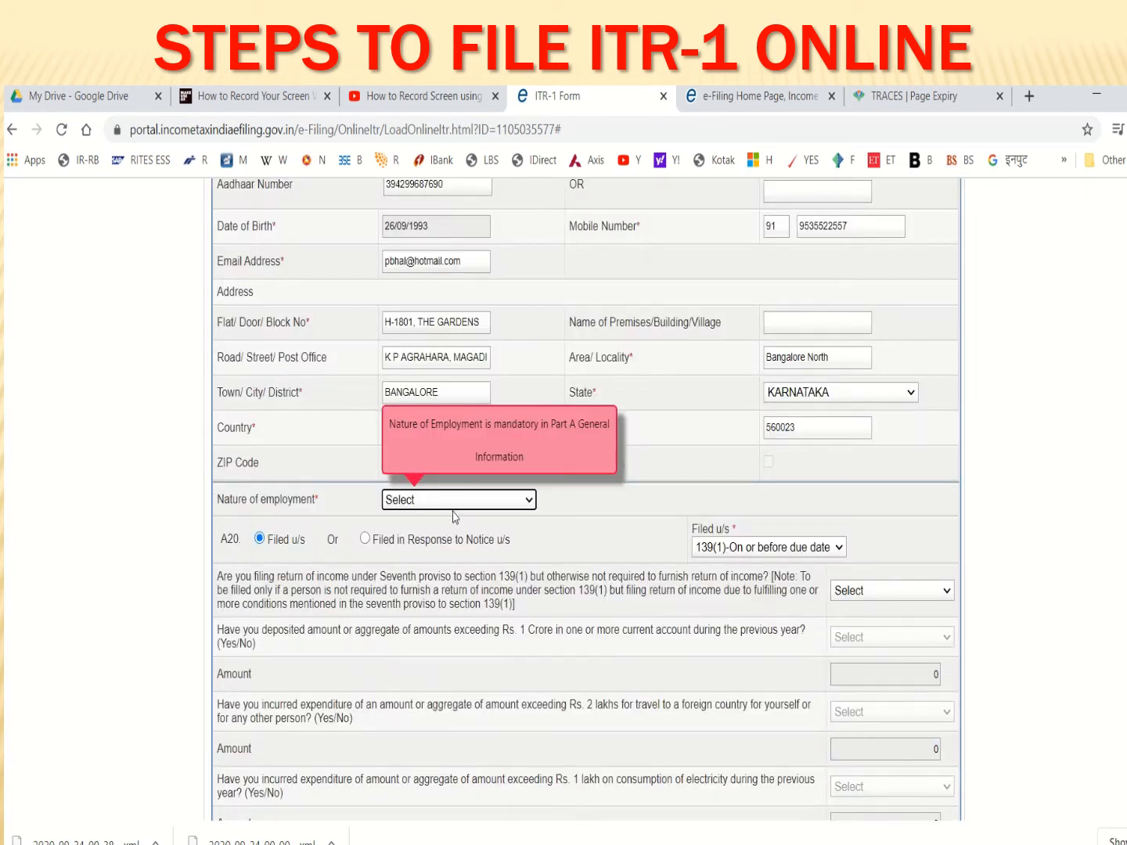
scroll(592, 489, "down", 5)
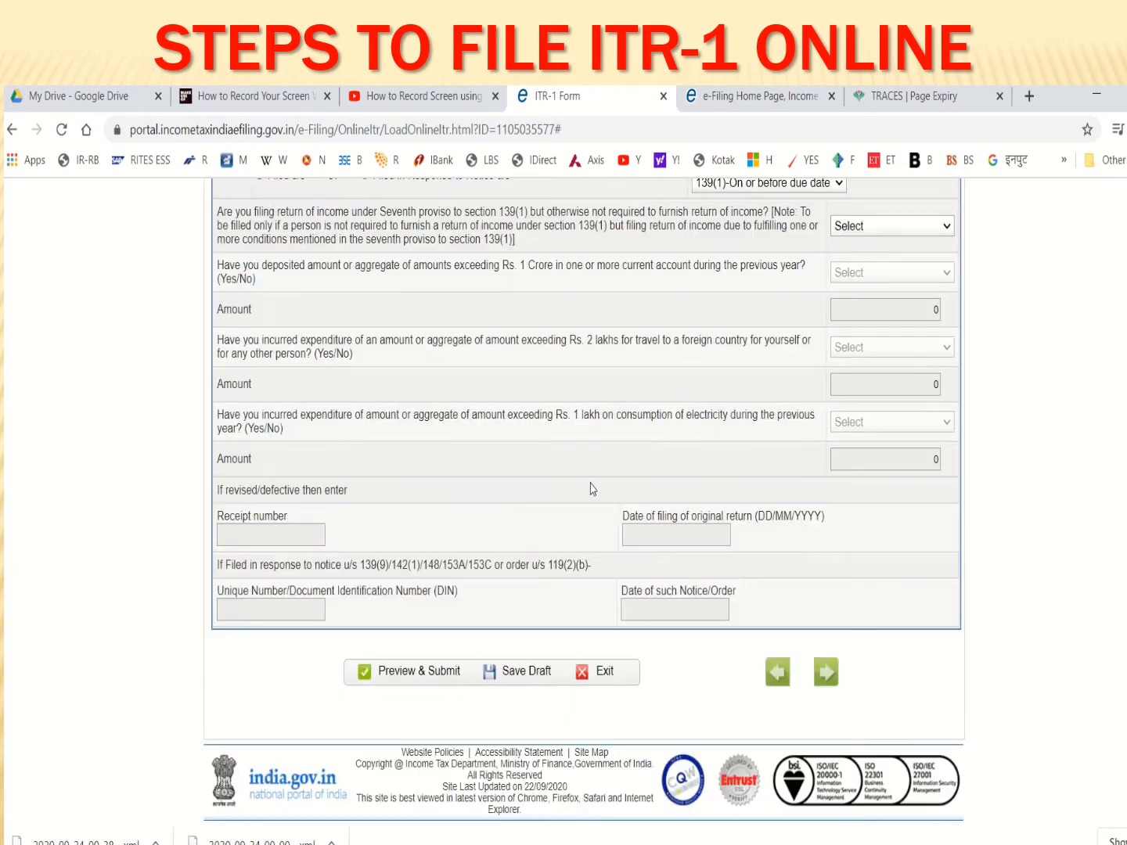
scroll(592, 489, "up", 10)
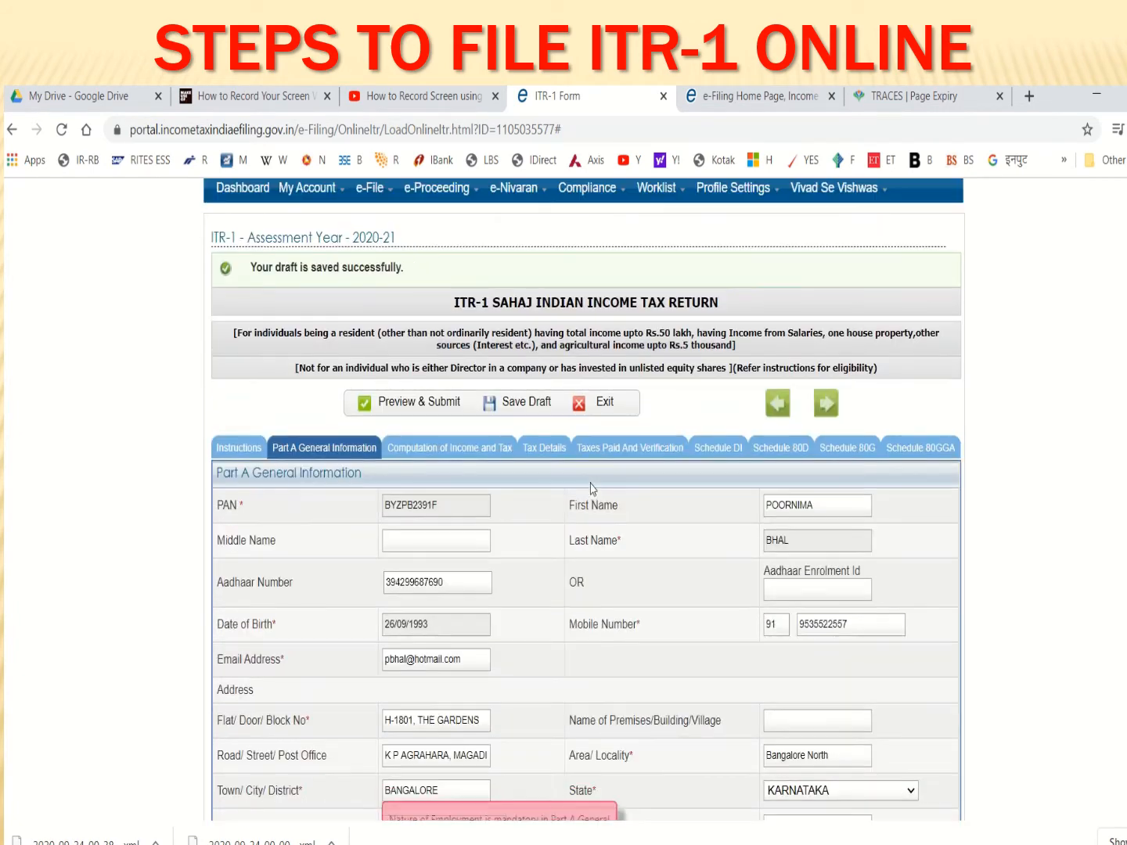
scroll(592, 489, "down", 10)
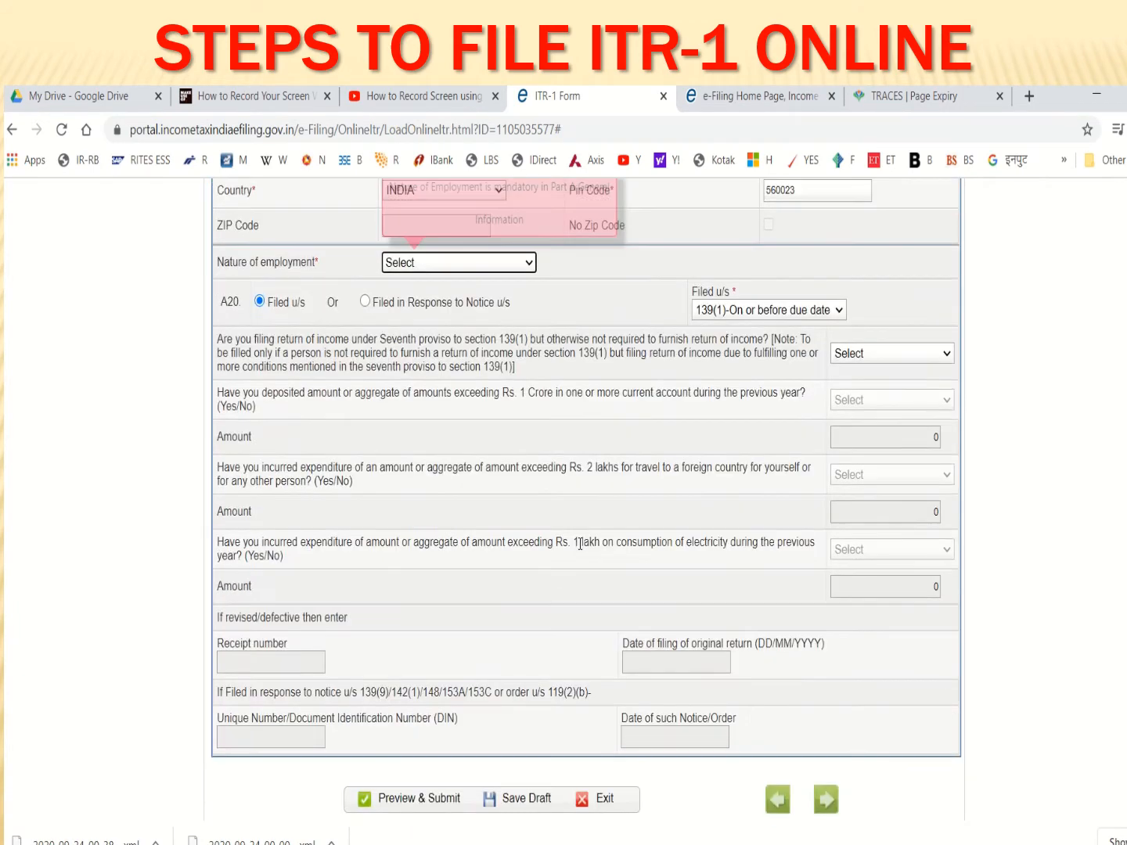
scroll(579, 549, "up", 10)
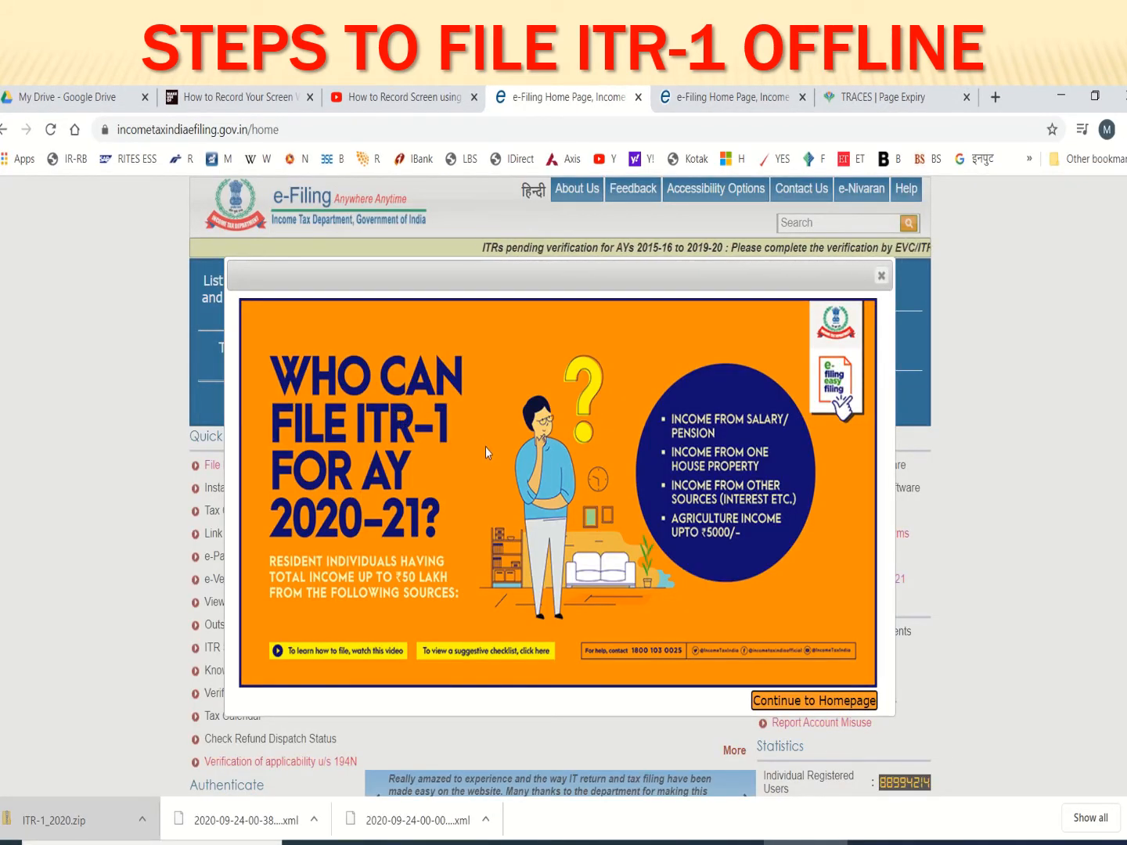
Dismiss the ITR-1 notice and open the IT Return Preparation Software downloads page, continuing past its Important Note
left_click(881, 276)
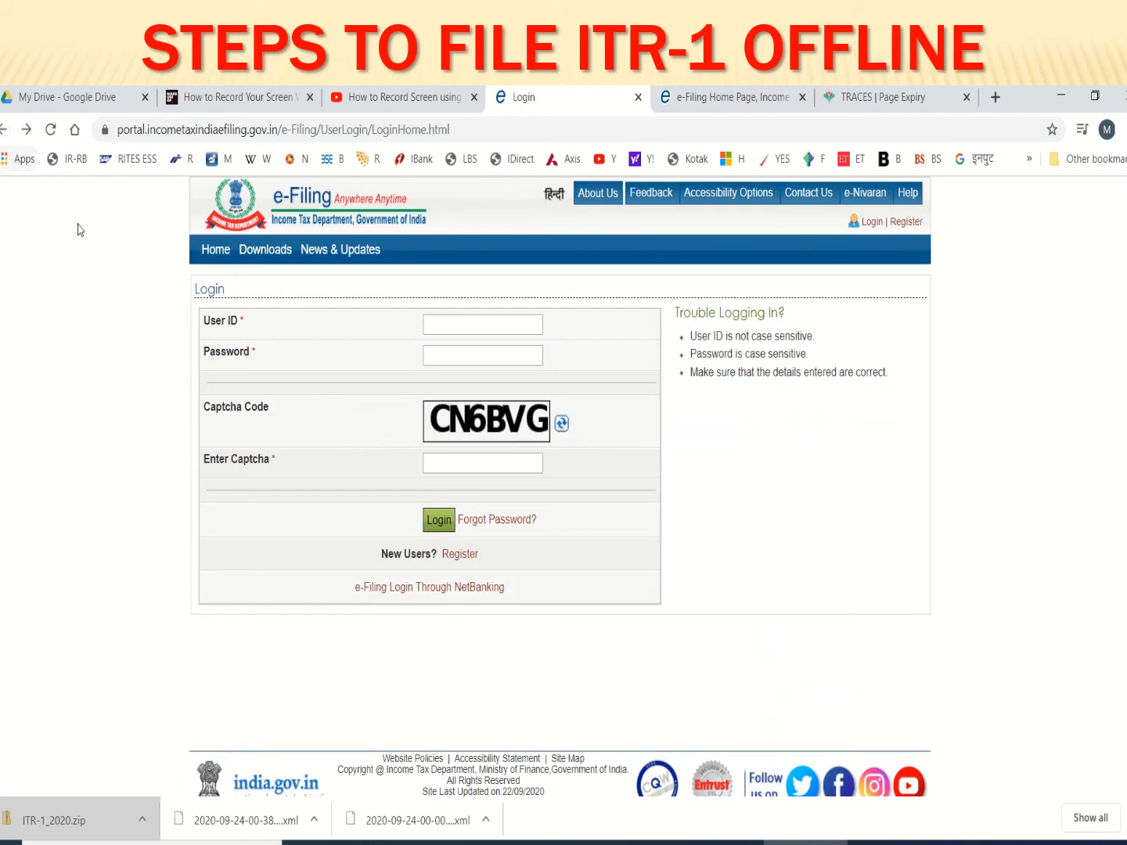
left_click(266, 249)
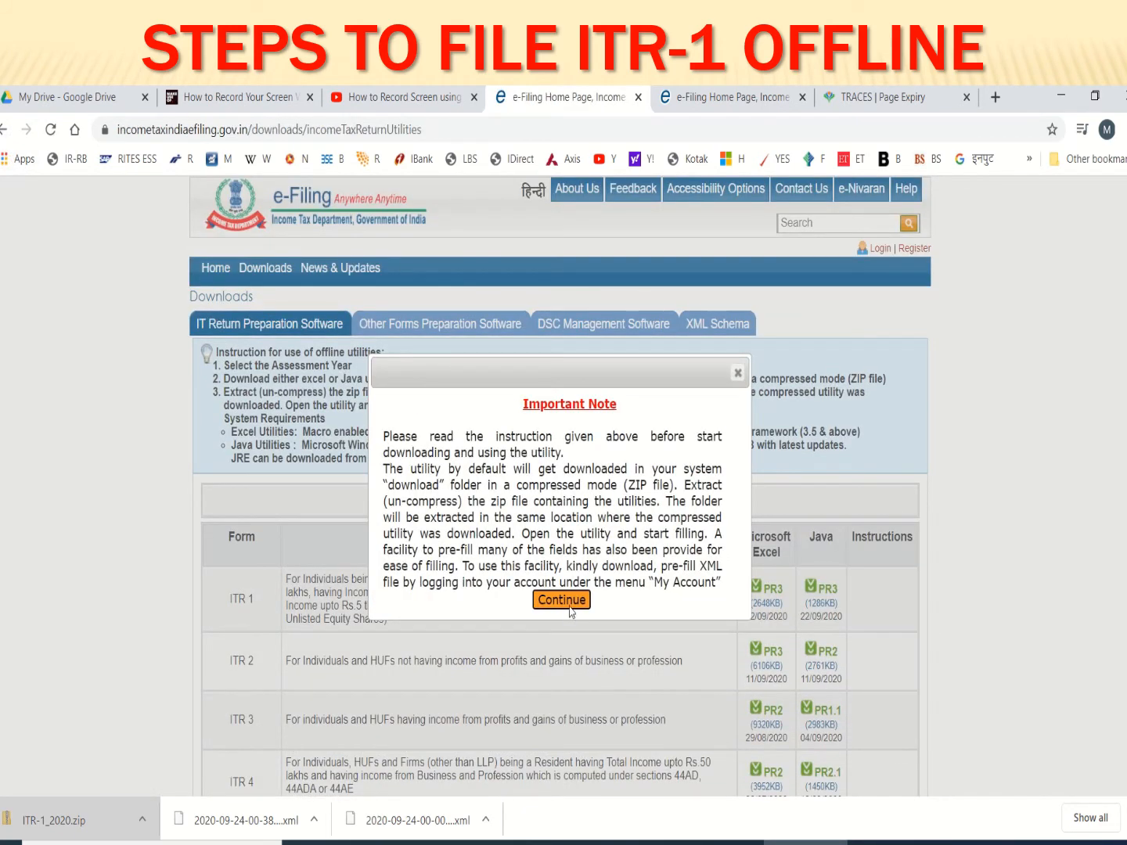
left_click(561, 600)
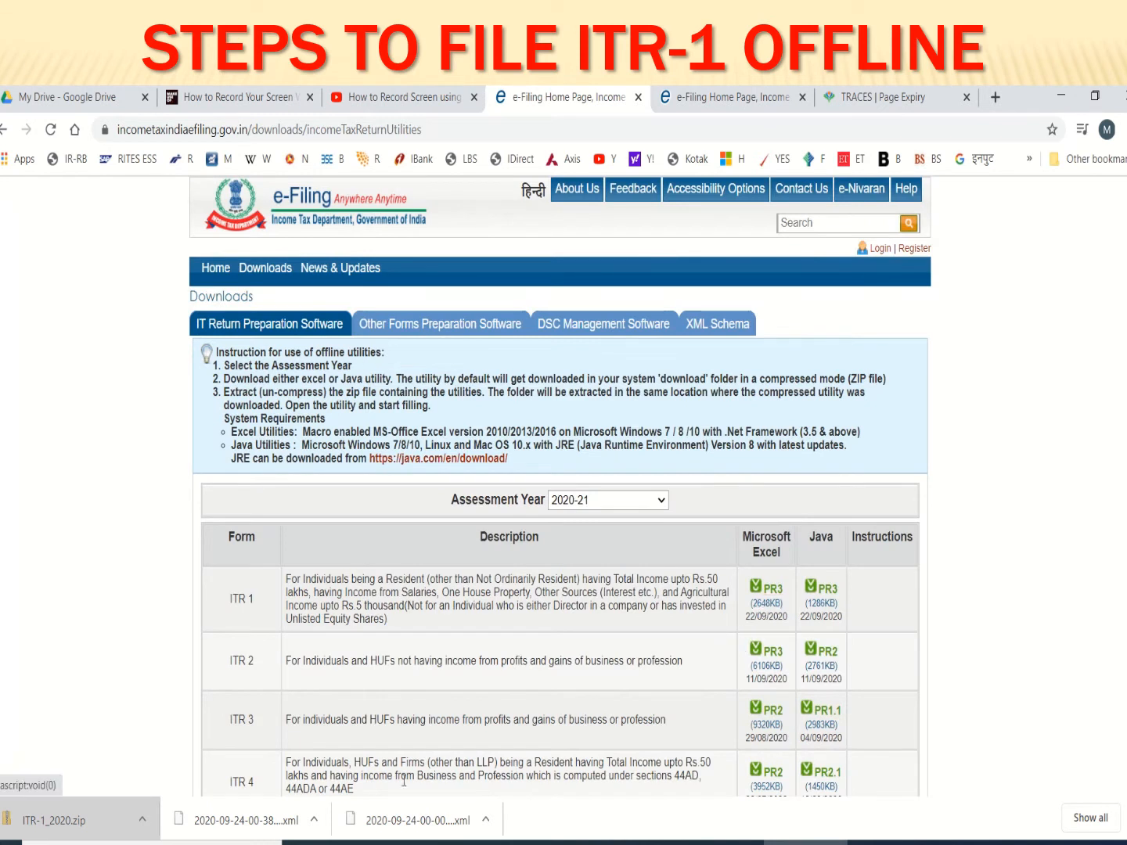
Show the downloaded ITR-1_2020.zip utility in its folder
left_click(143, 830)
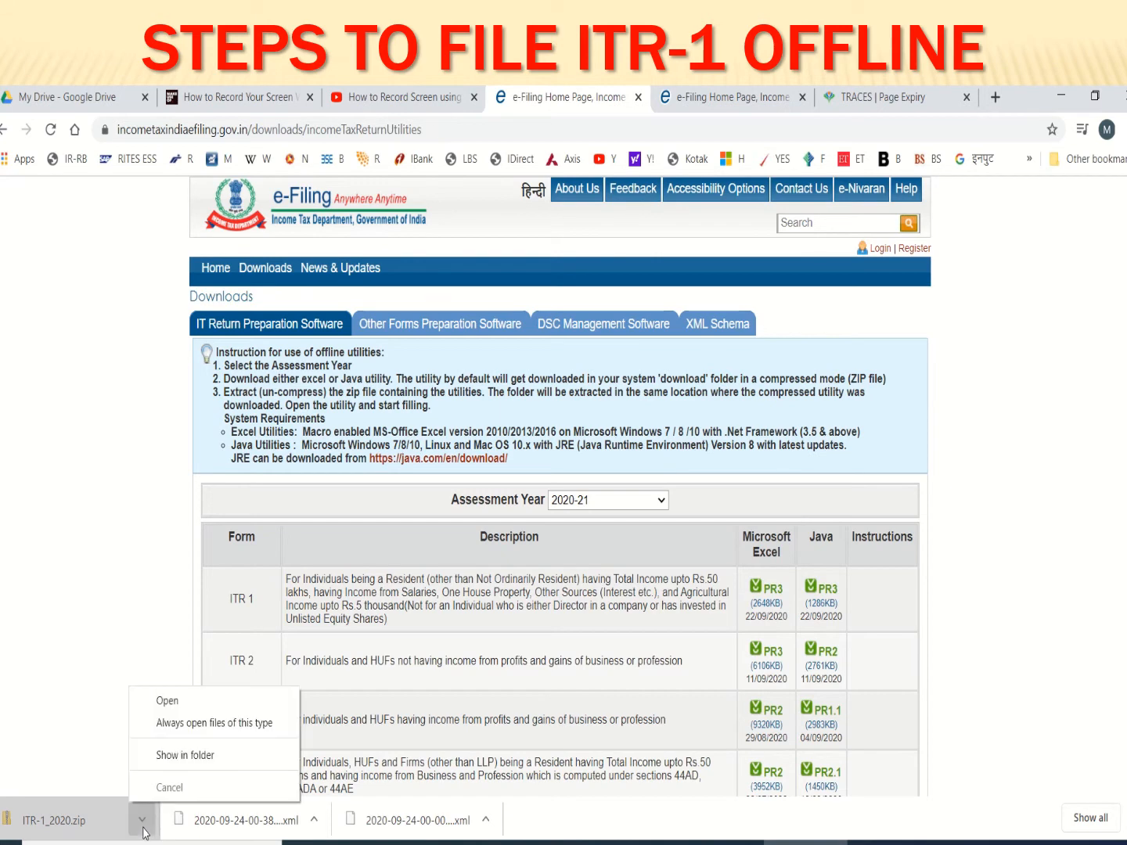
left_click(166, 755)
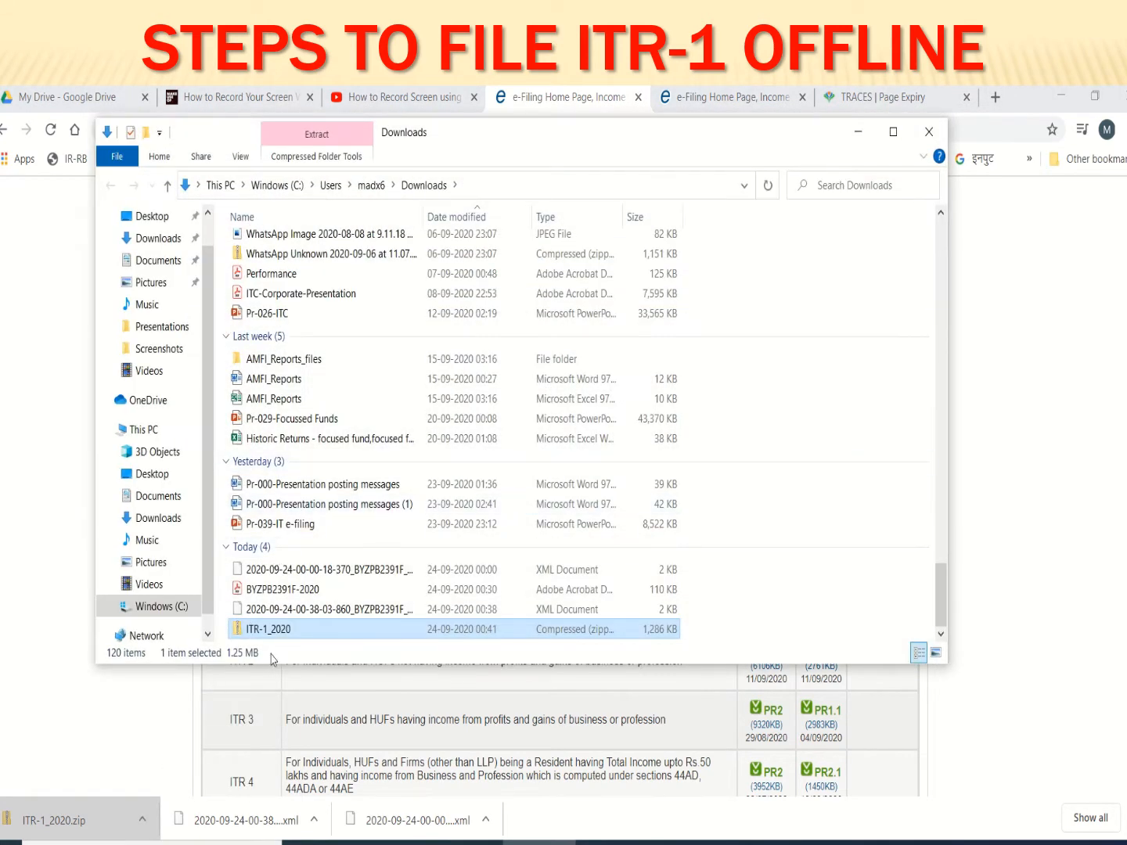
Extract the ITR-1_2020 zip file into an ITR-1_2020 folder within Downloads and show the extracted files
right_click(278, 637)
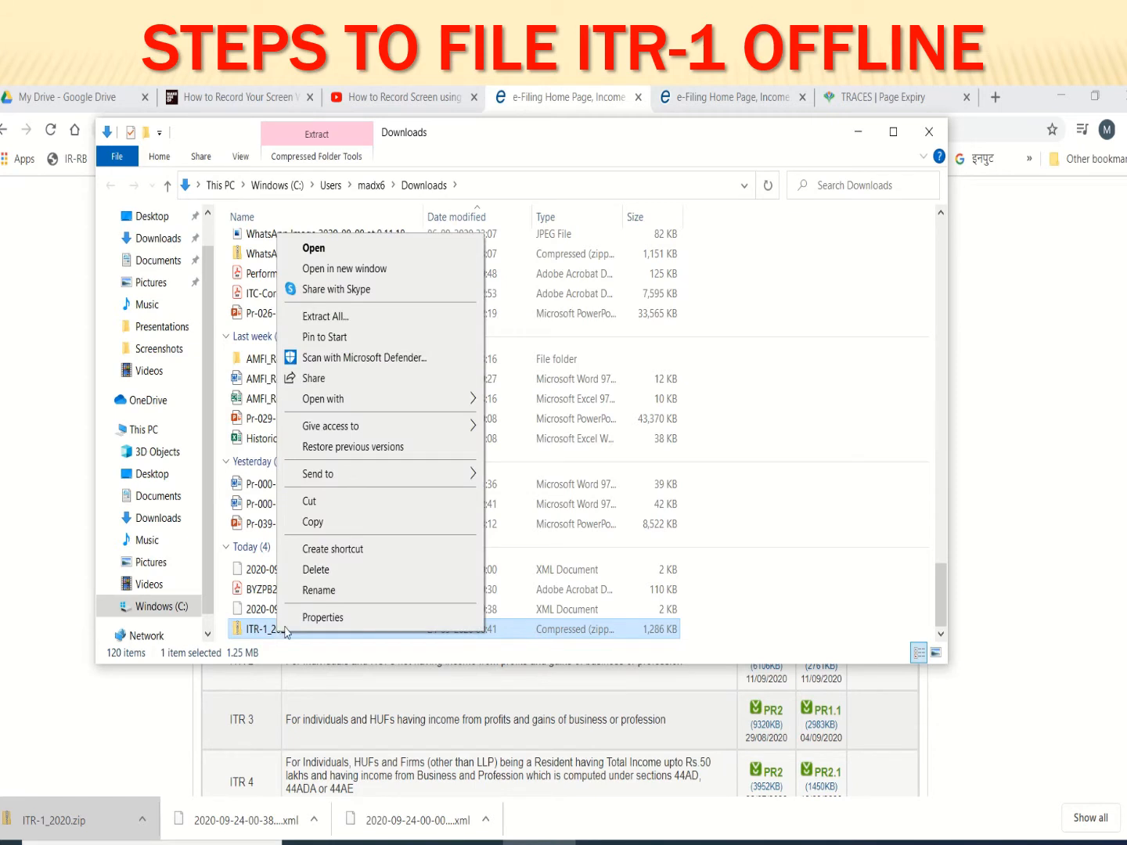
left_click(327, 316)
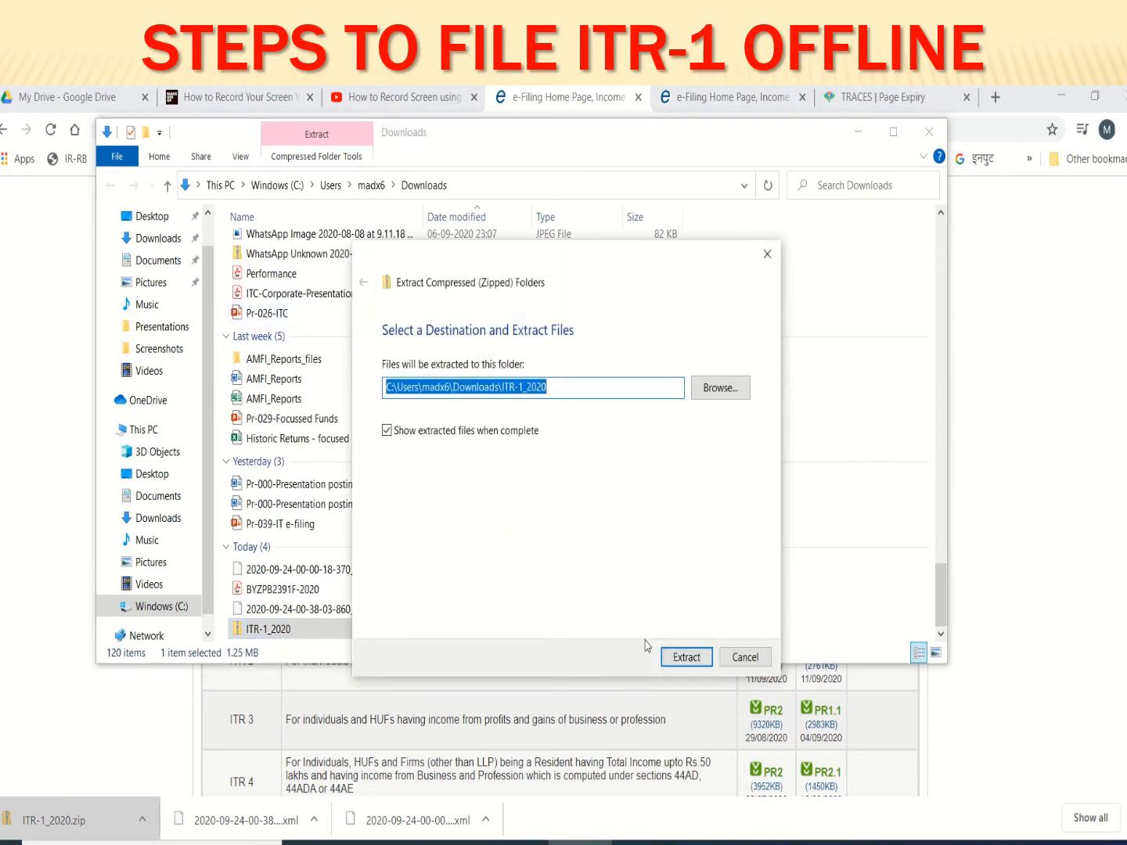
left_click(687, 657)
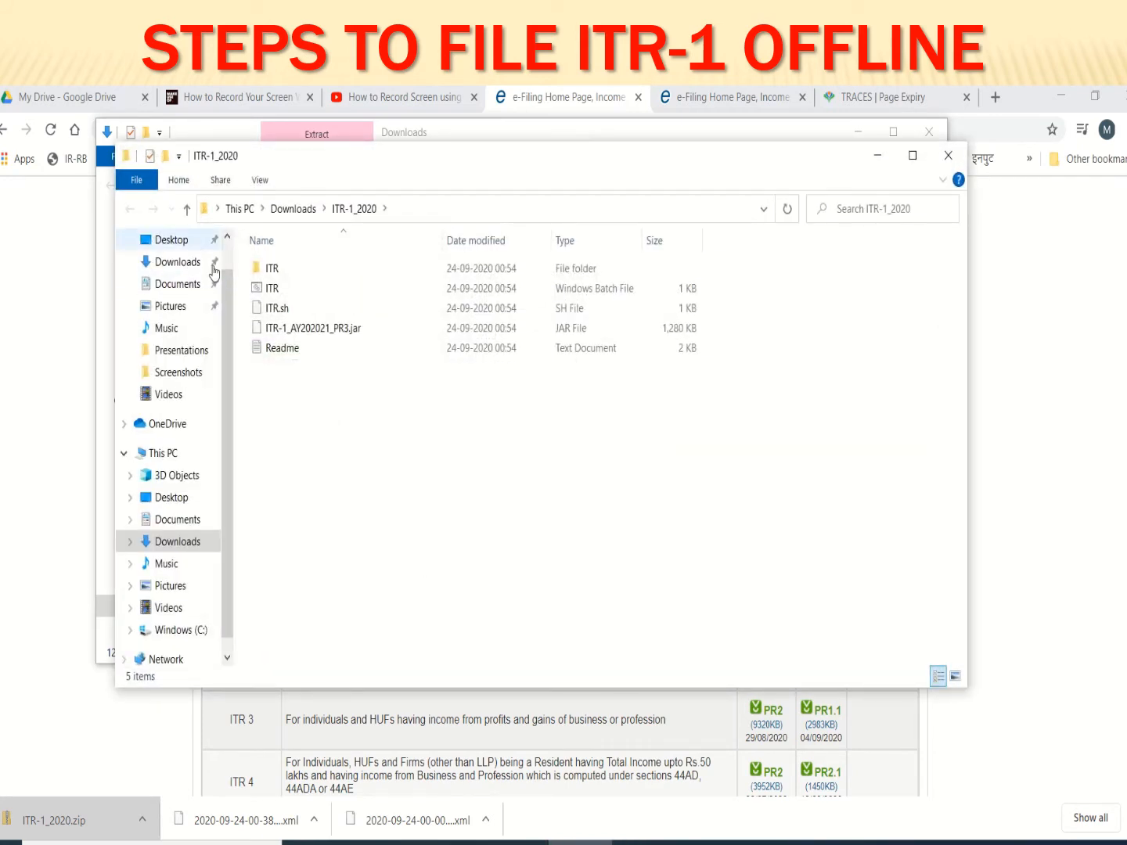
Launch the ITR-1 offline utility from ITR-1_AY202021_PR3.jar in the extracted ITR-1_2020 folder
left_click(315, 335)
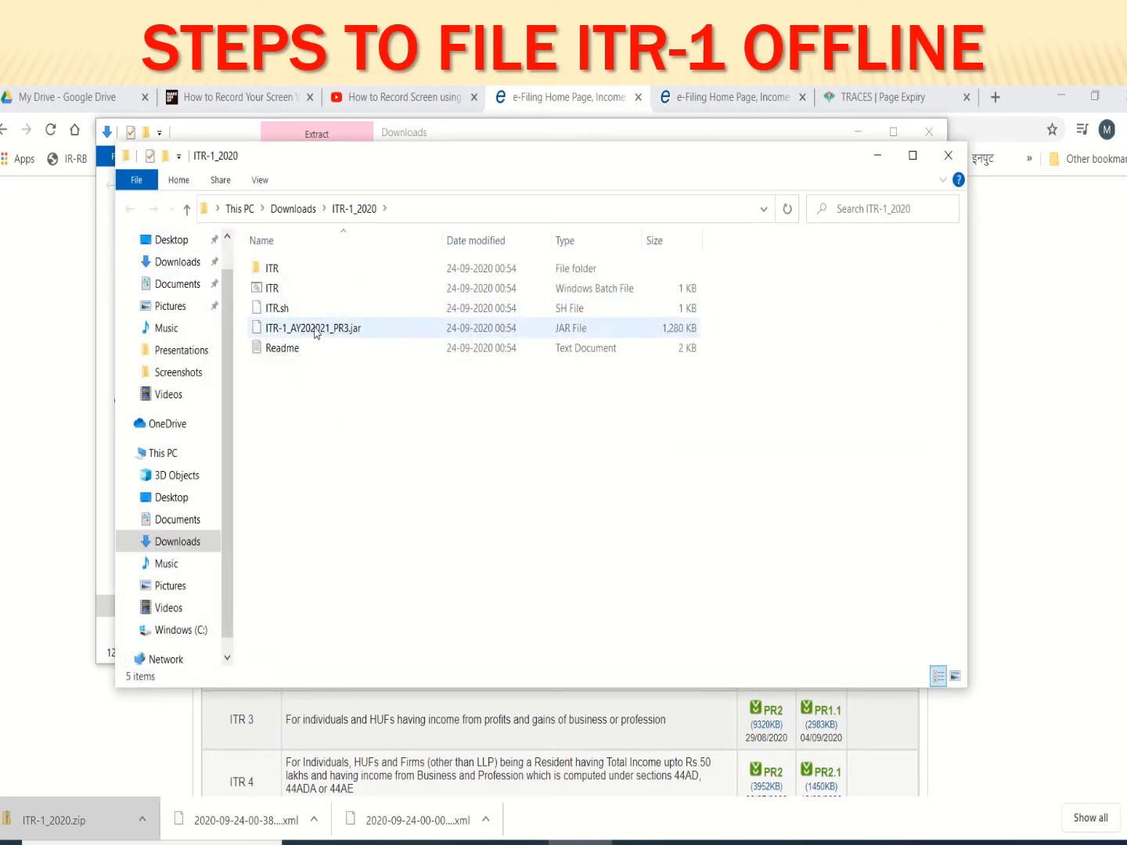
double_click(316, 334)
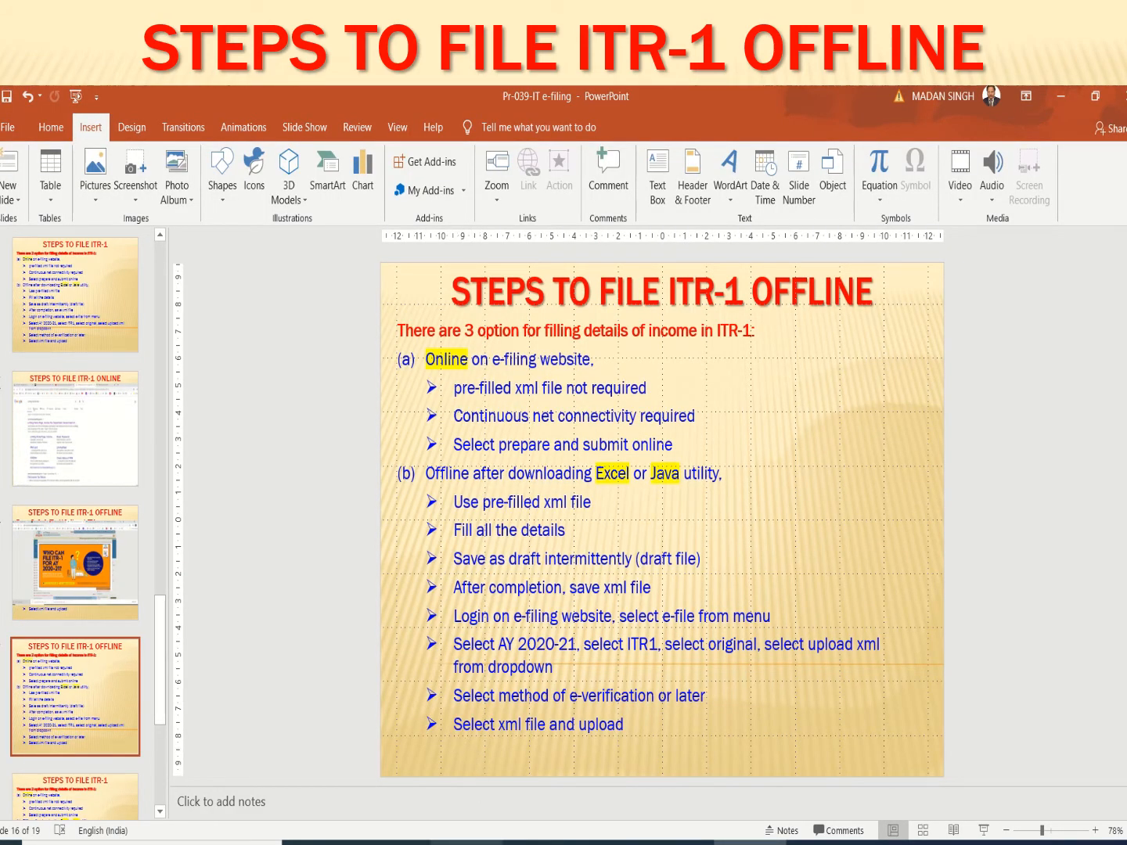
left_click(466, 842)
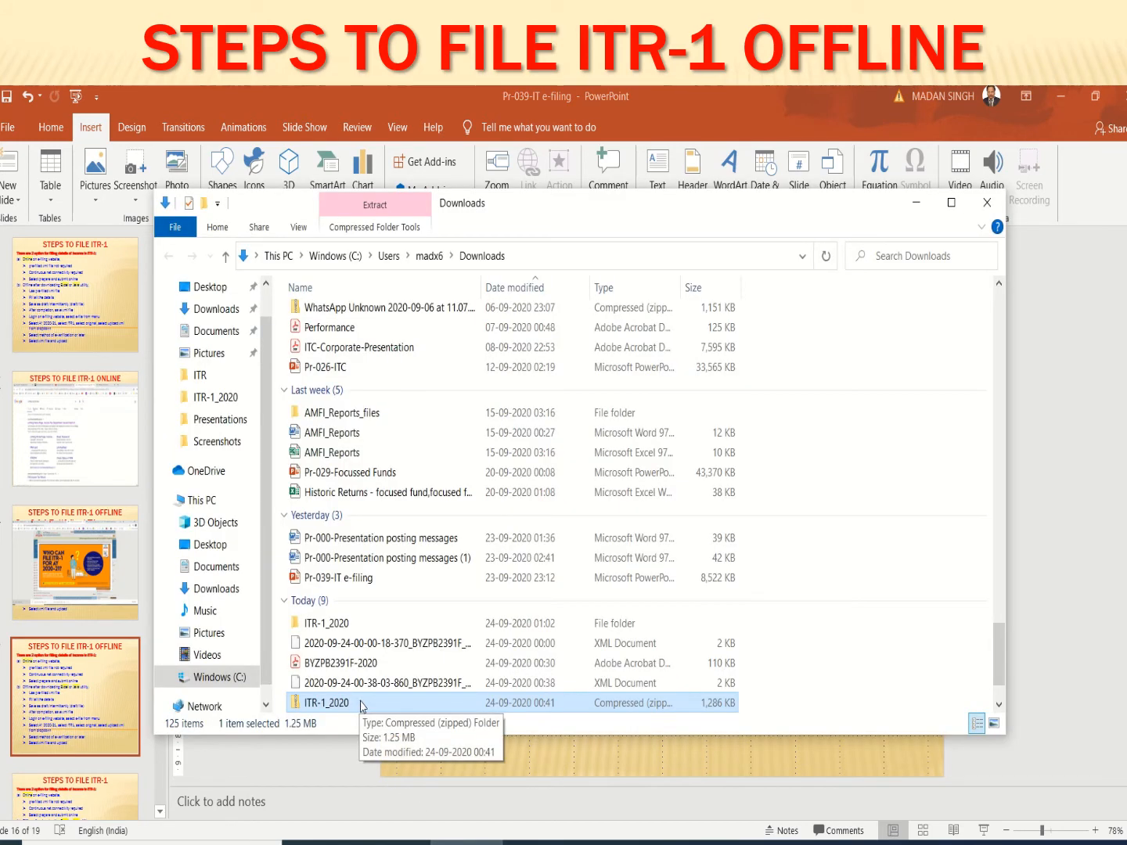
left_click(538, 842)
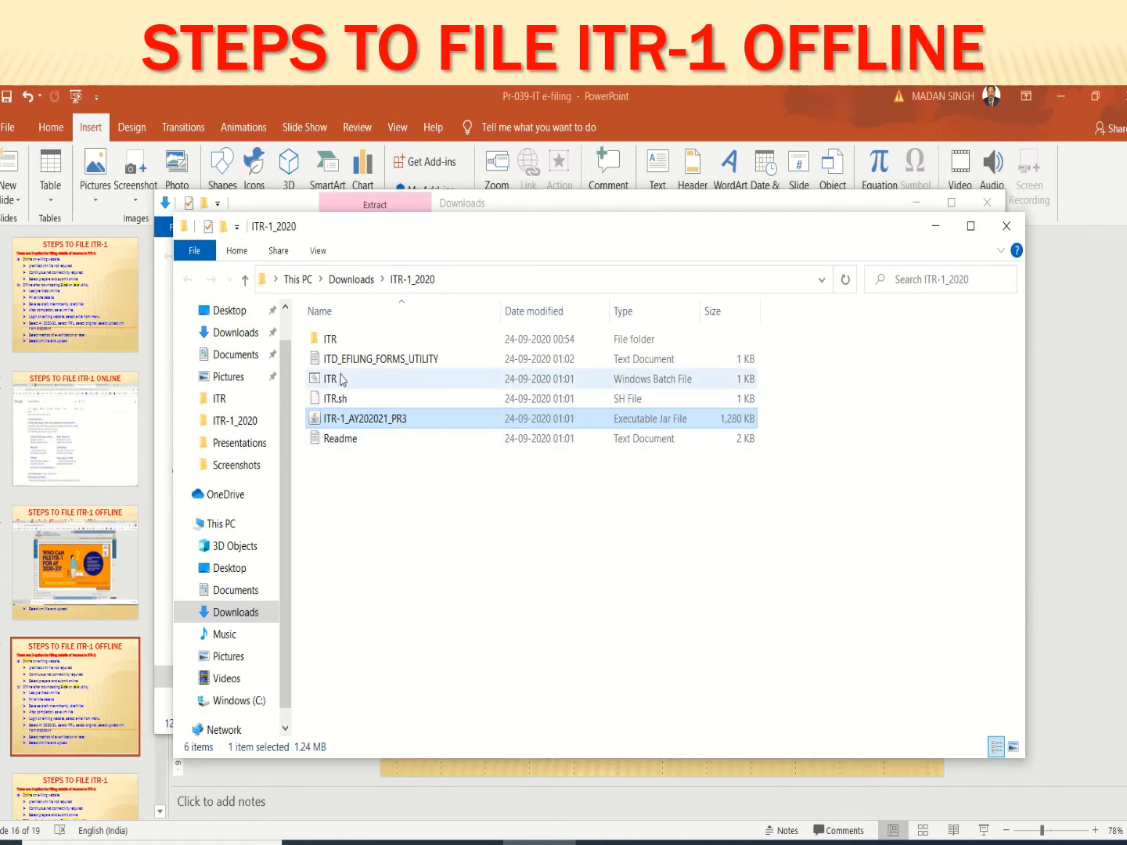
double_click(389, 420)
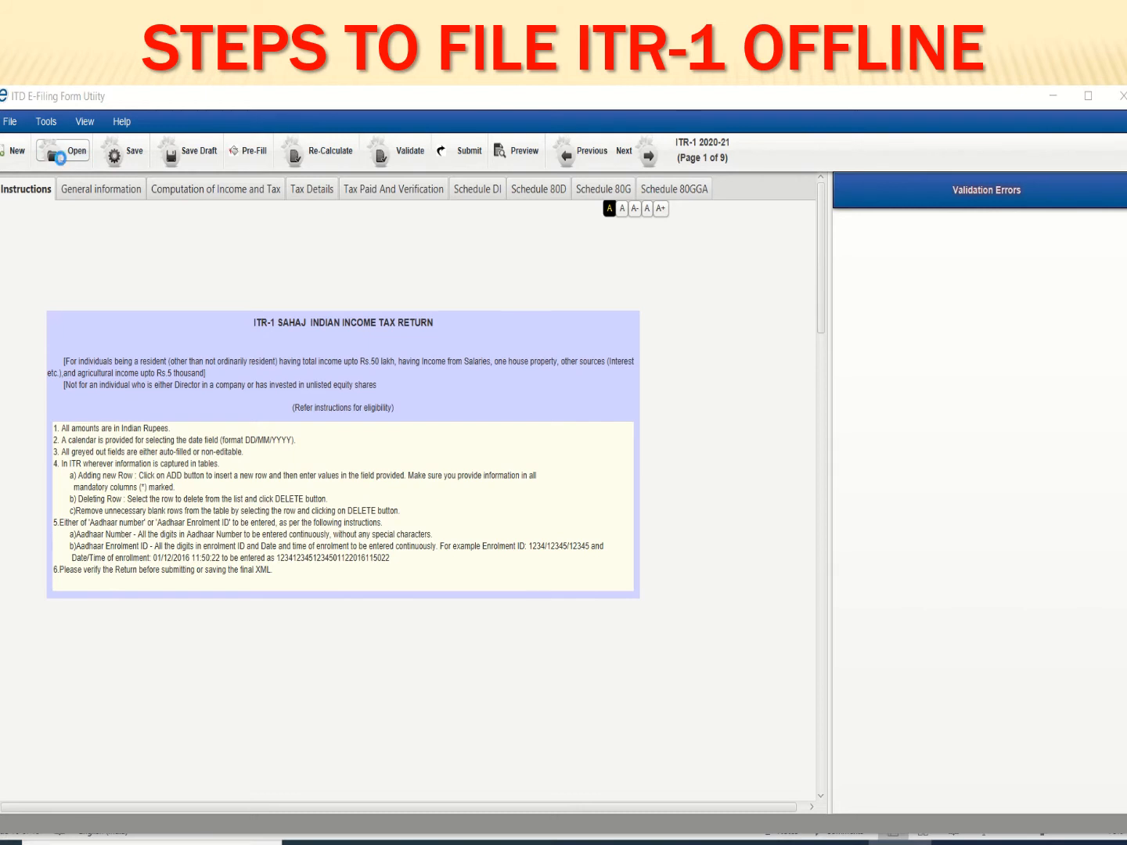
Try to open the XML file modified on 24-09-2020 at 00:00 from Downloads in the ITR-1 utility
left_click(62, 155)
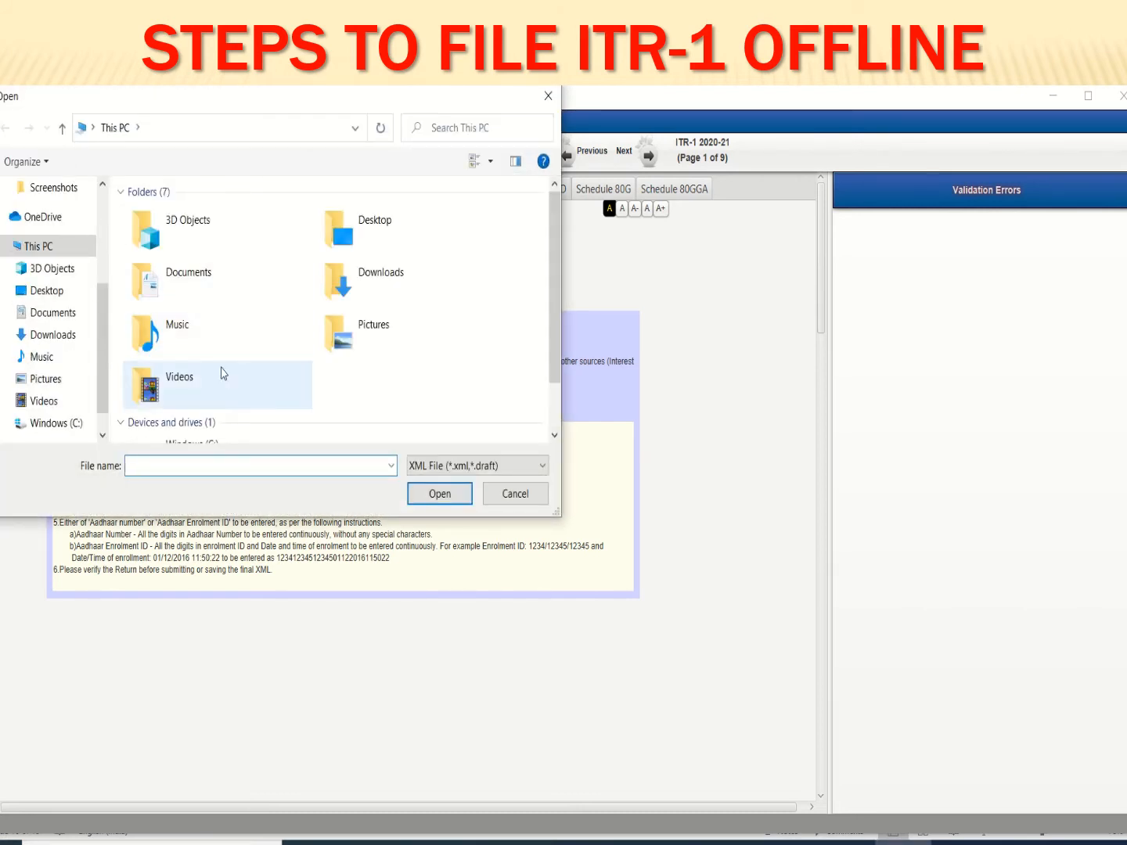
scroll(221, 373, "down", 1)
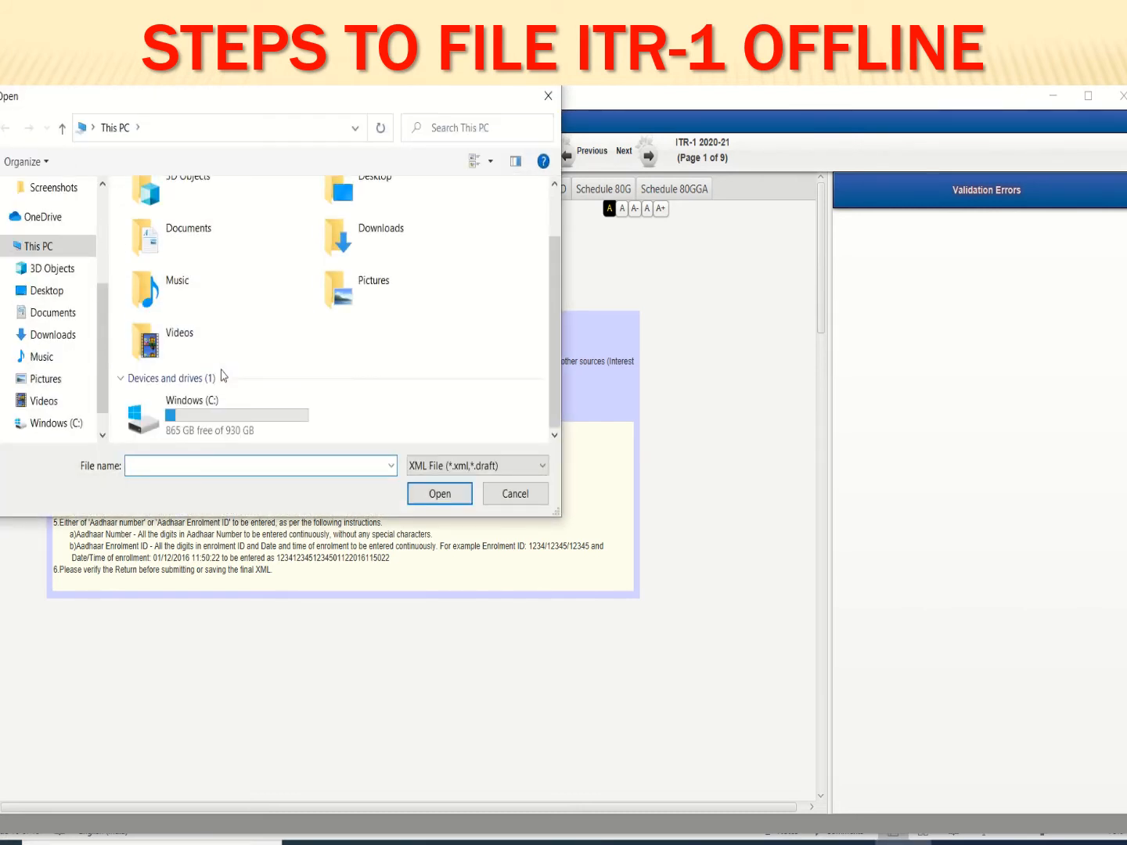
left_click(63, 337)
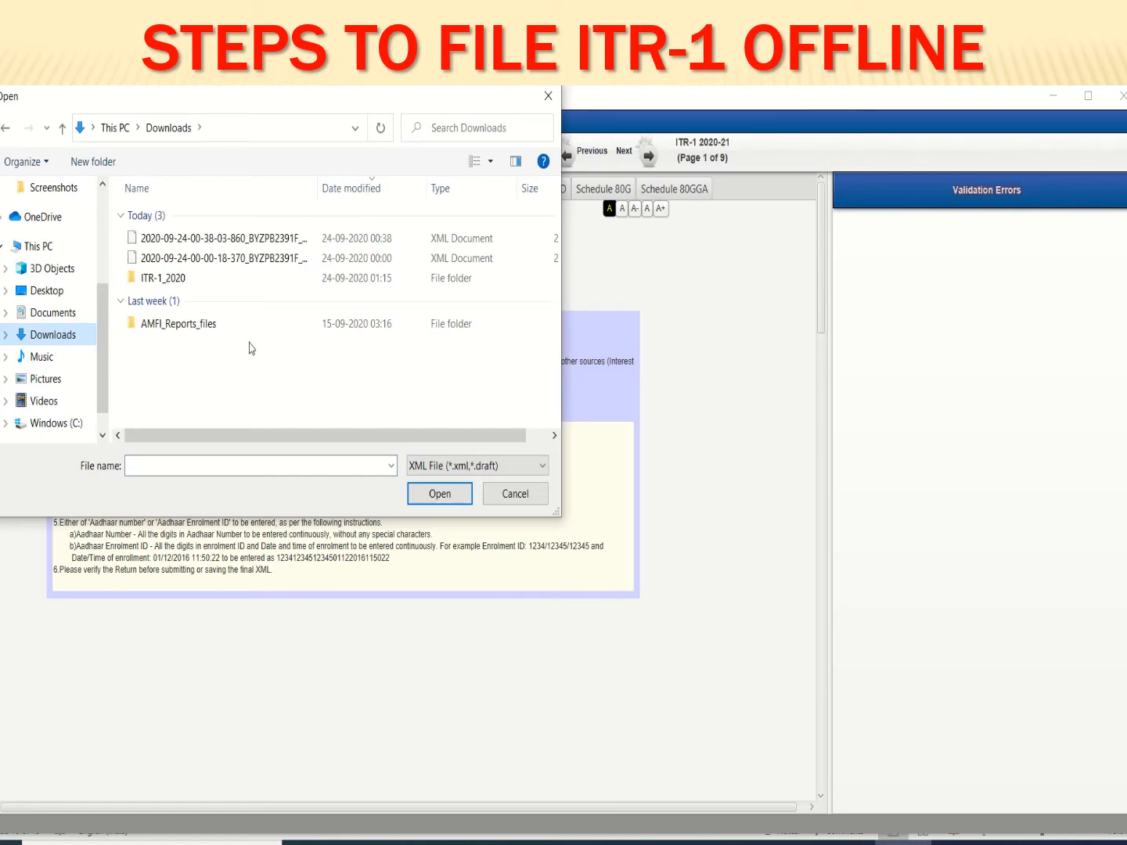
left_click(252, 265)
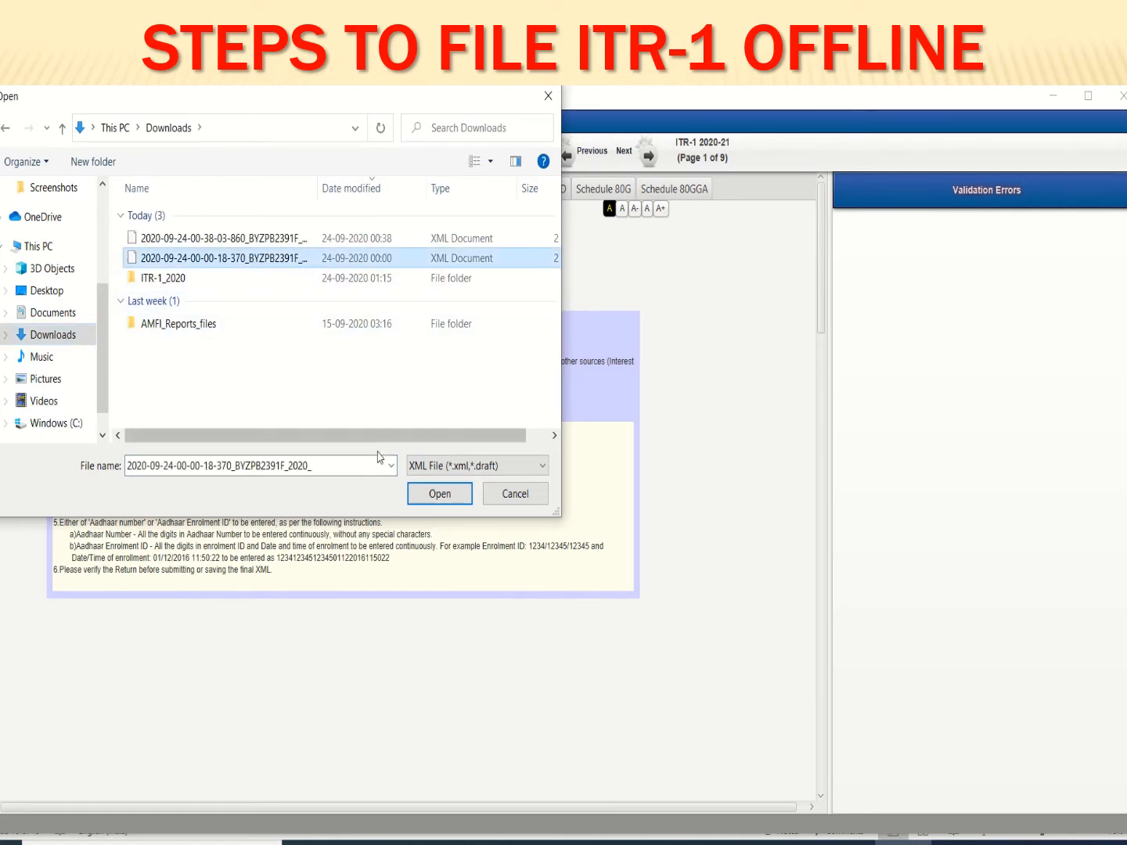
left_click(419, 493)
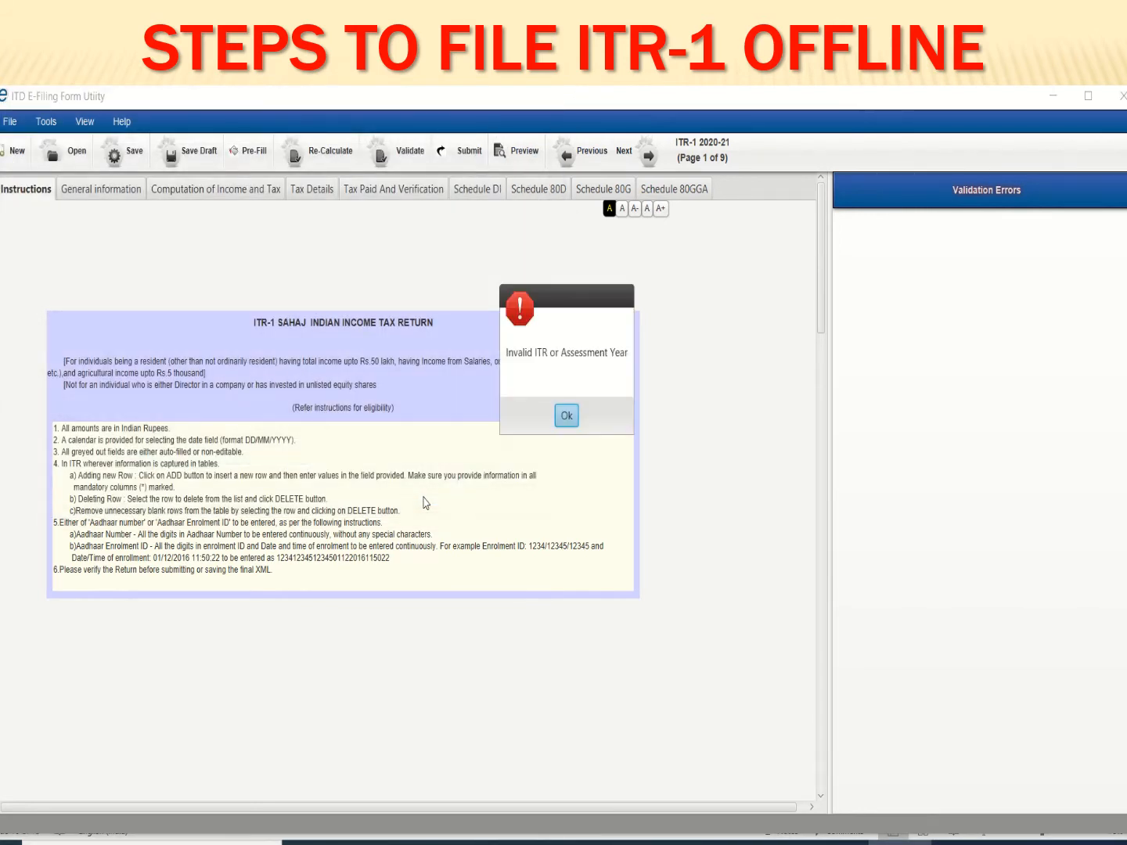
left_click(567, 416)
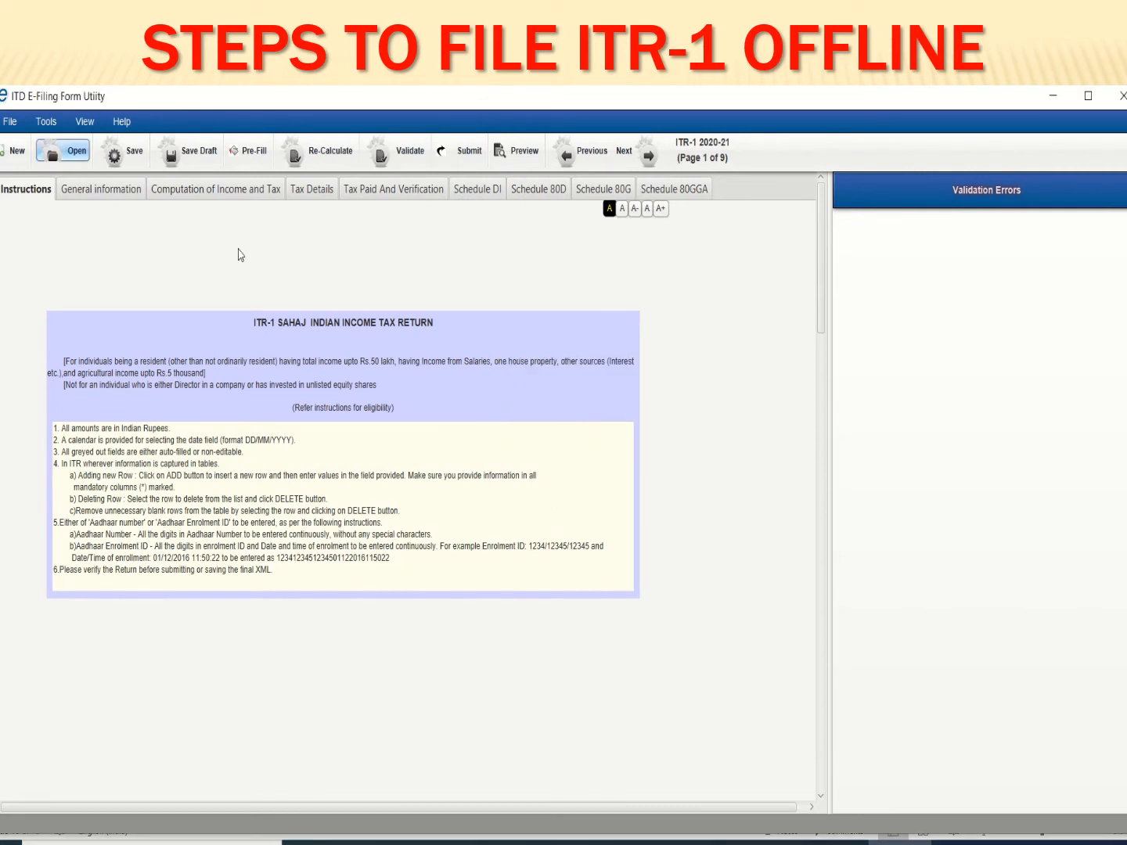
Import the XML file modified on 24-09-2020 at 00:38 from Downloads and dismiss the information notices
left_click(72, 150)
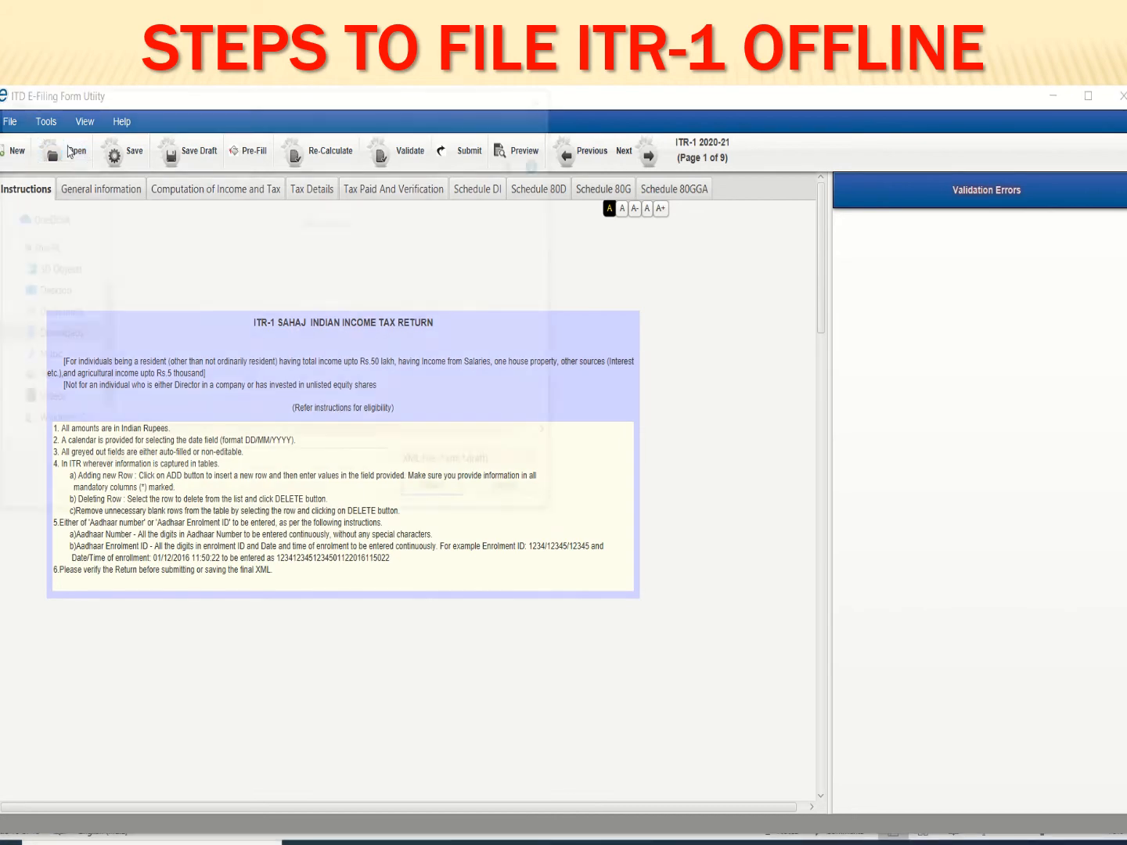
left_click(134, 240)
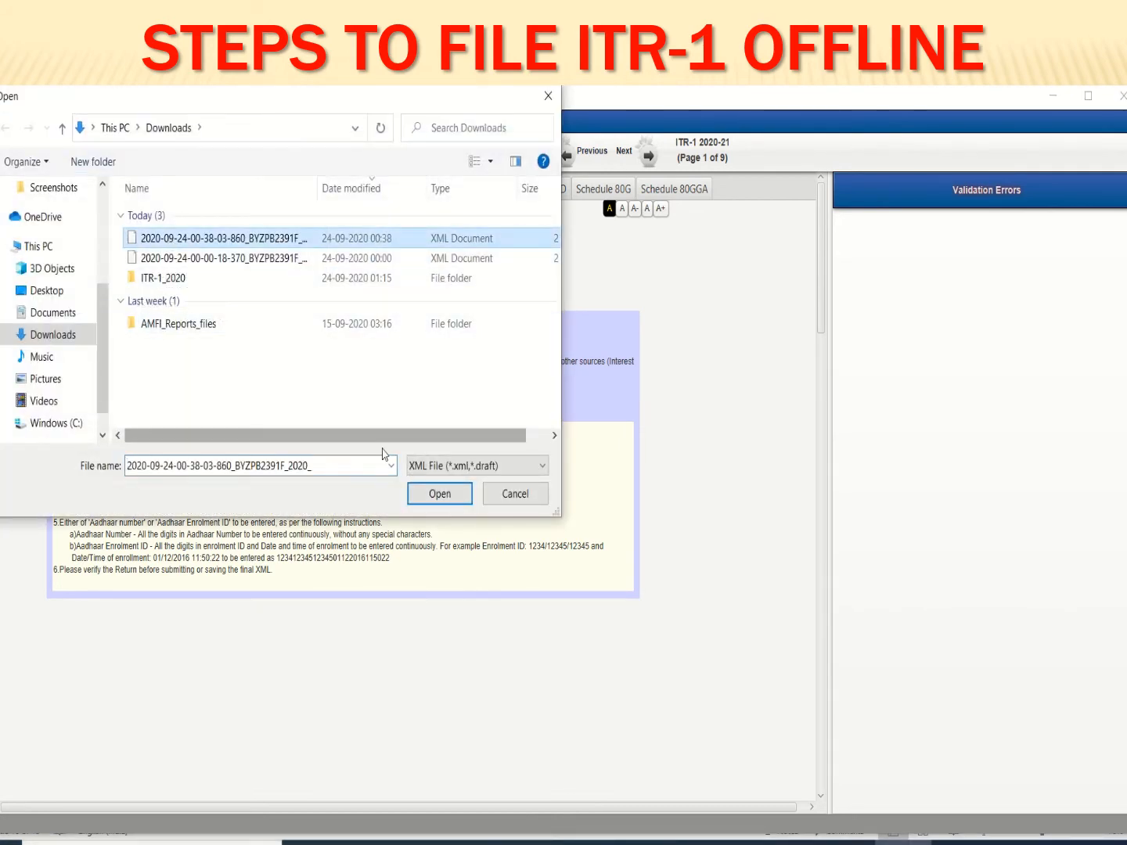
left_click(420, 497)
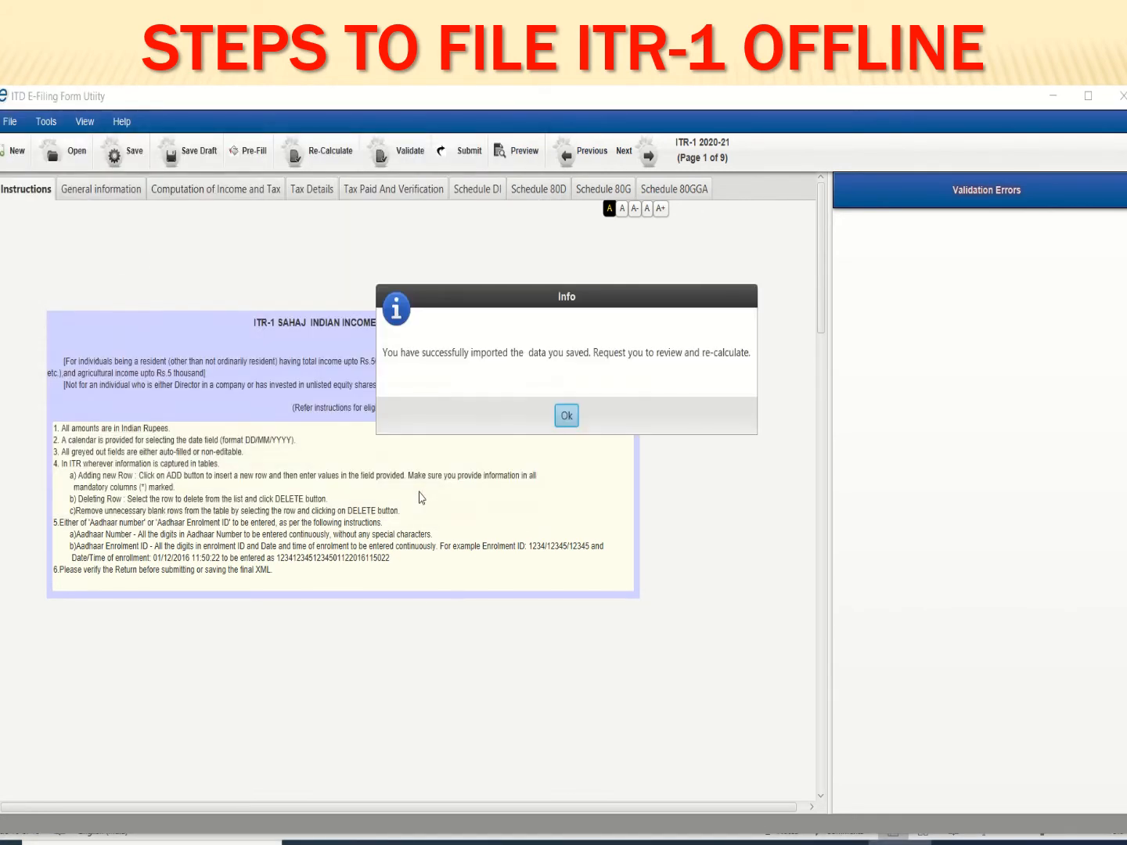
left_click(566, 417)
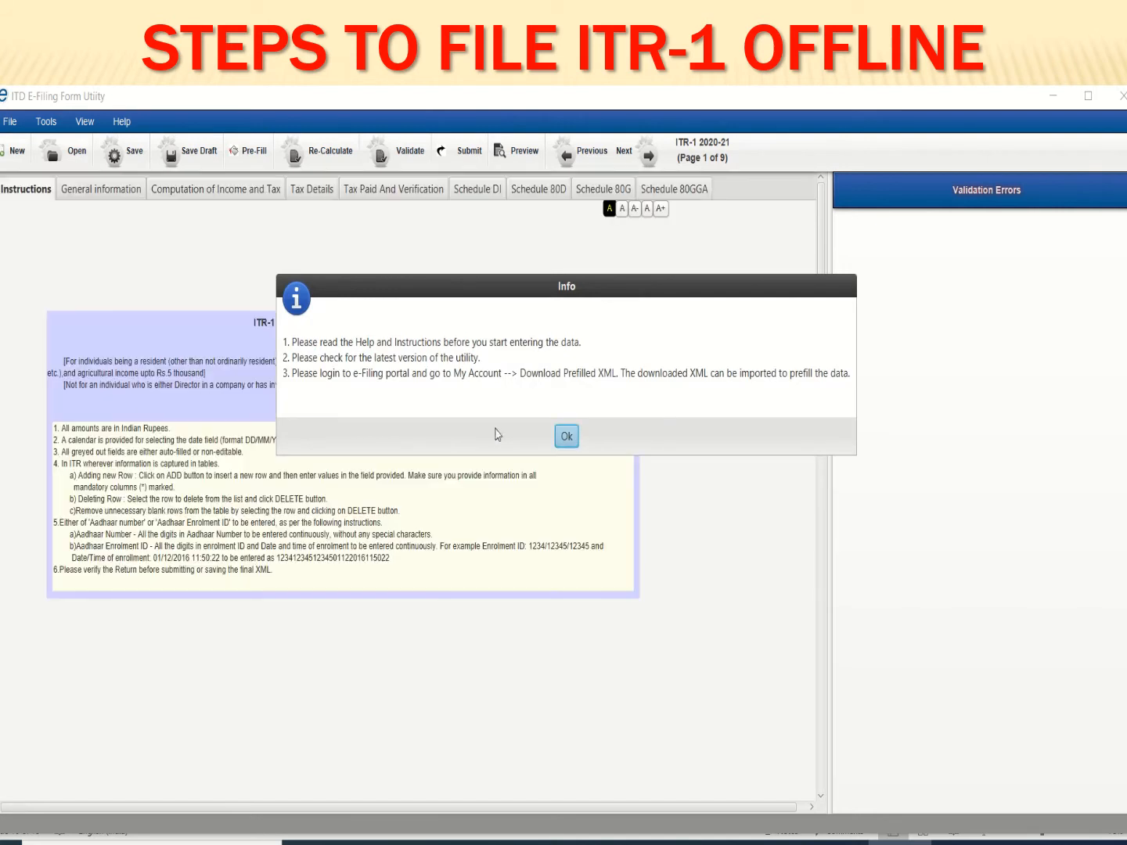
left_click(566, 436)
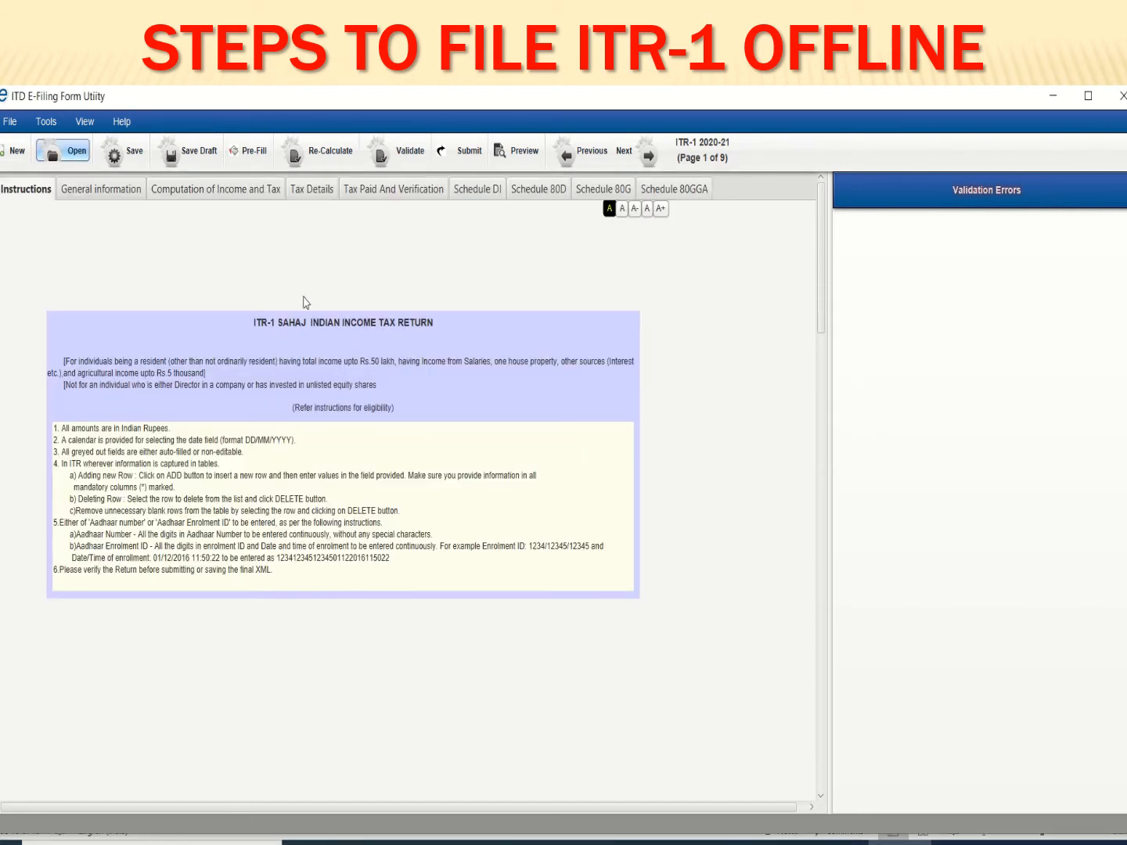
Review the personal and address fields in General Information, and the salary and exempt allowance fields in Computation of Income and Tax
left_click(119, 194)
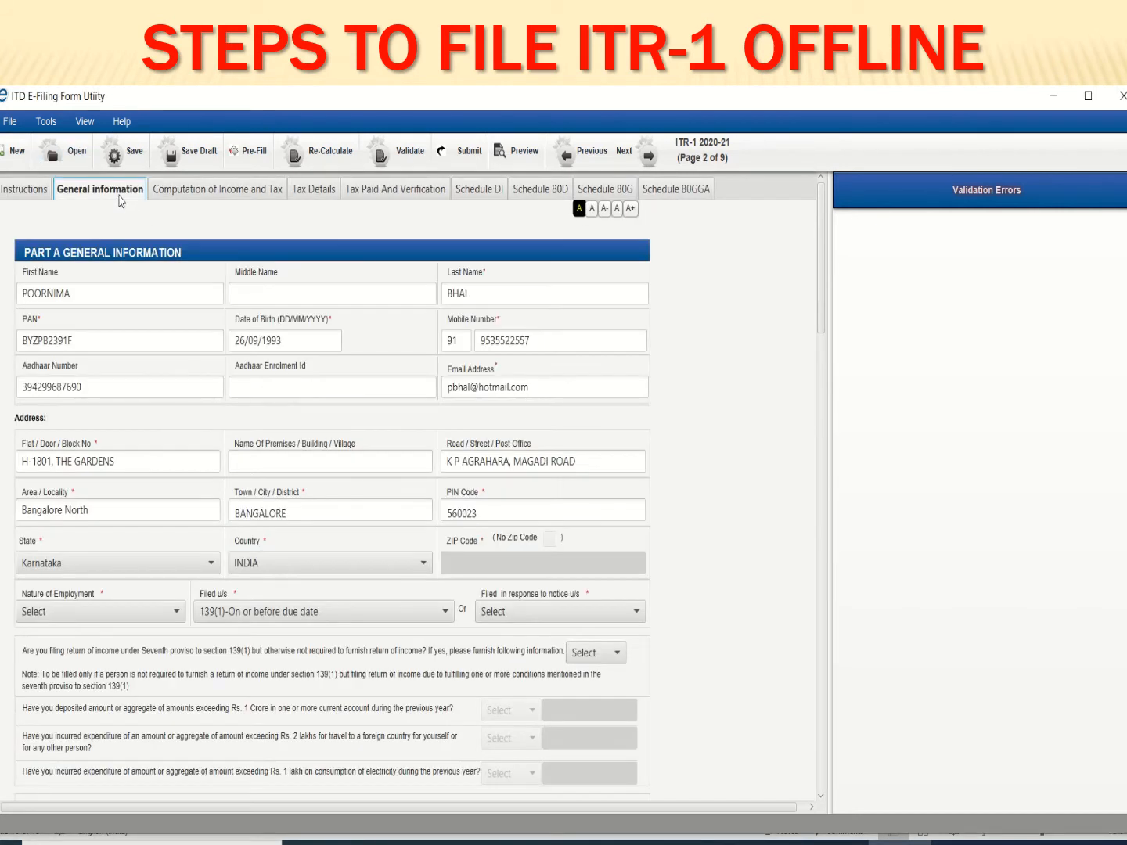
scroll(225, 417, "down", 5)
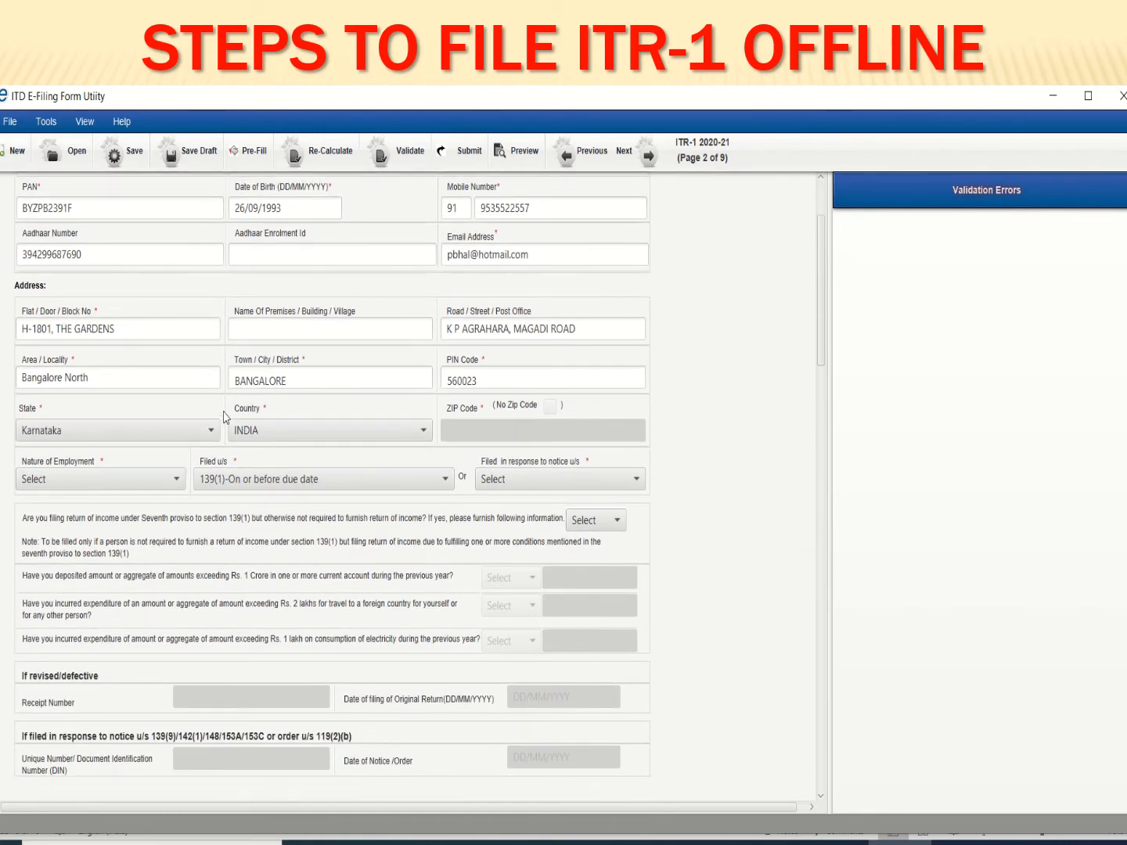
scroll(225, 417, "up", 5)
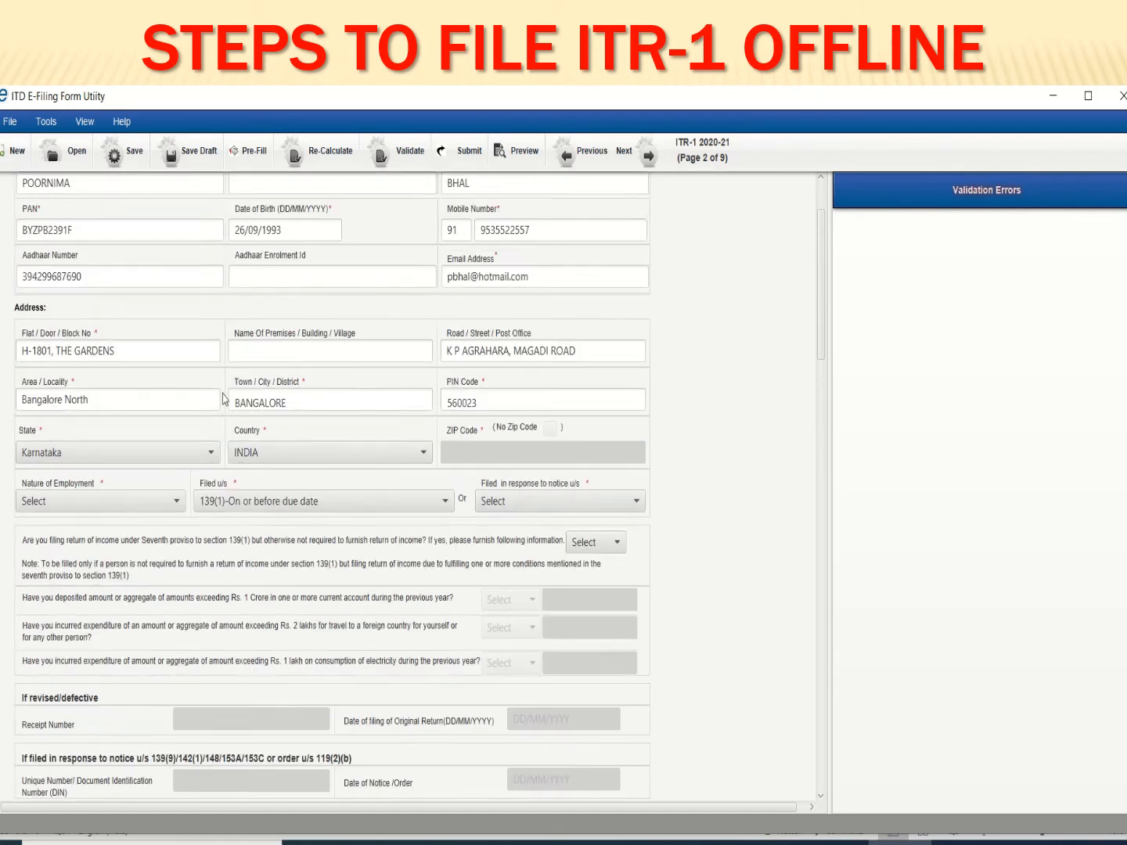
scroll(148, 290, "up", 1)
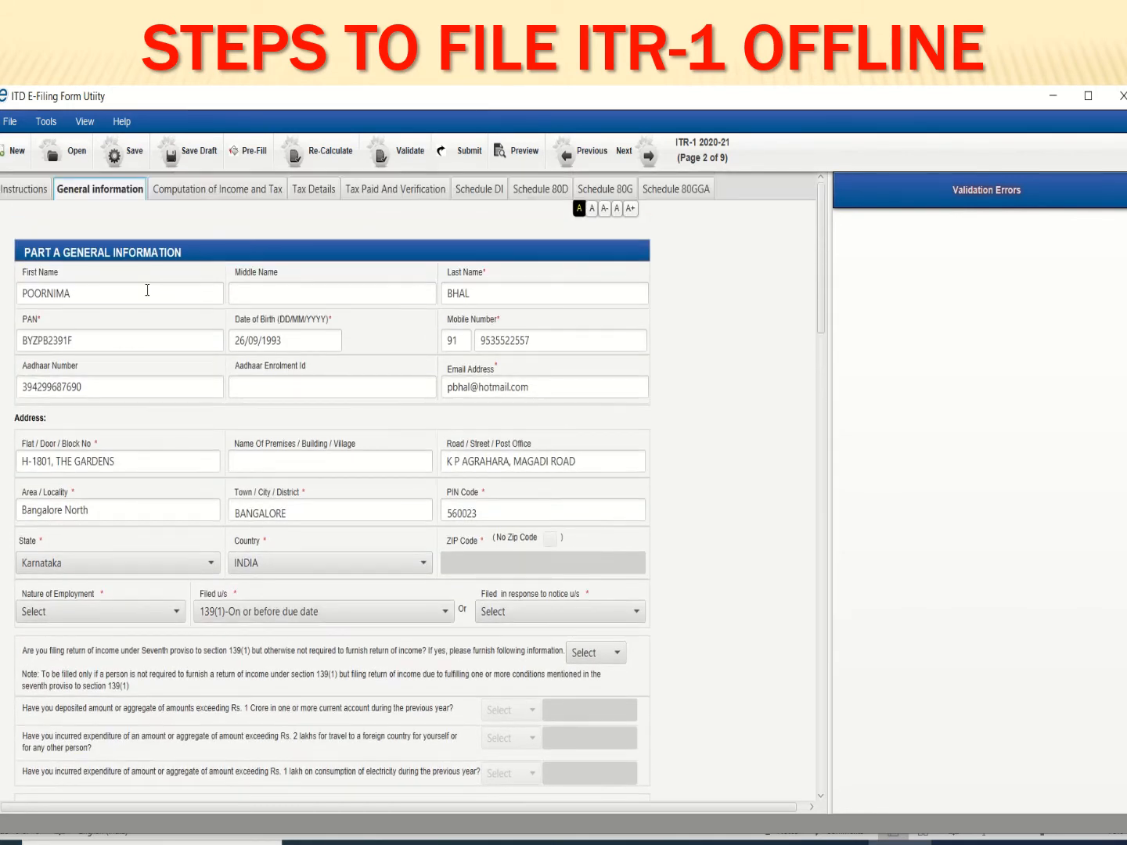
left_click(213, 195)
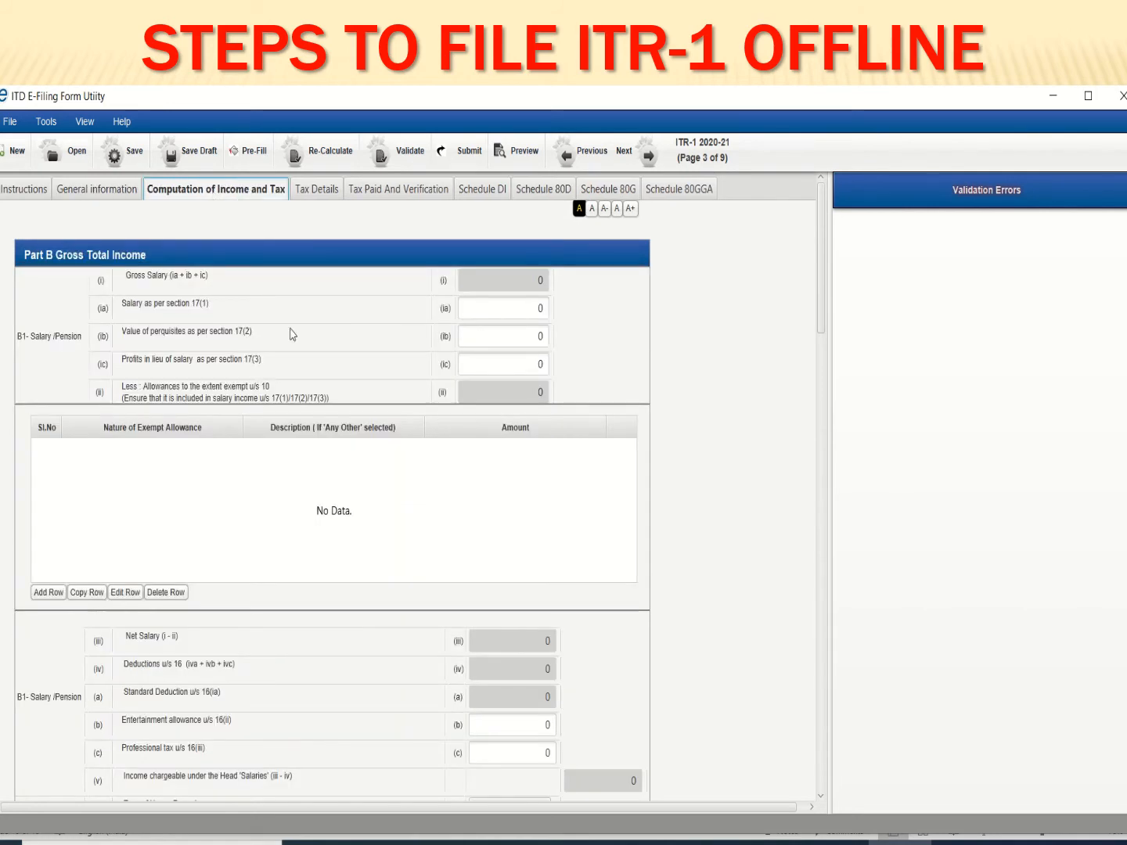
scroll(575, 596, "down", 3)
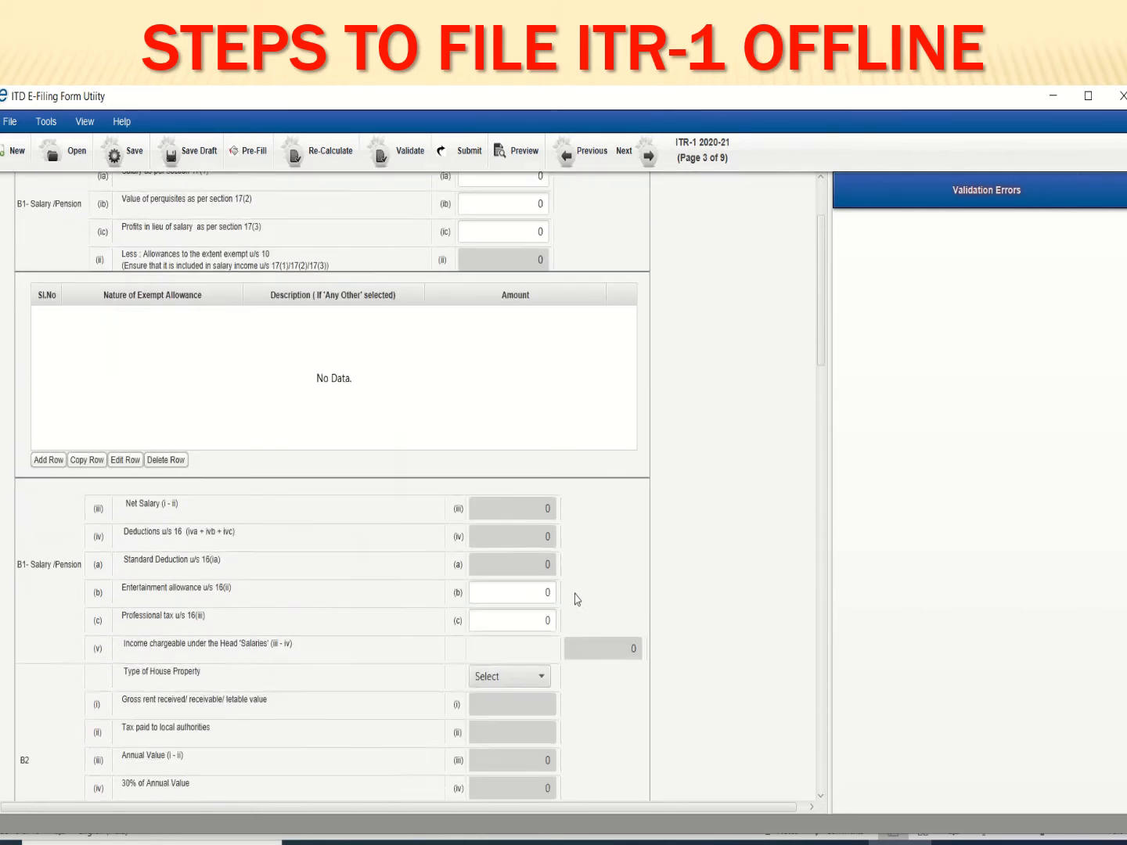
scroll(571, 583, "up", 3)
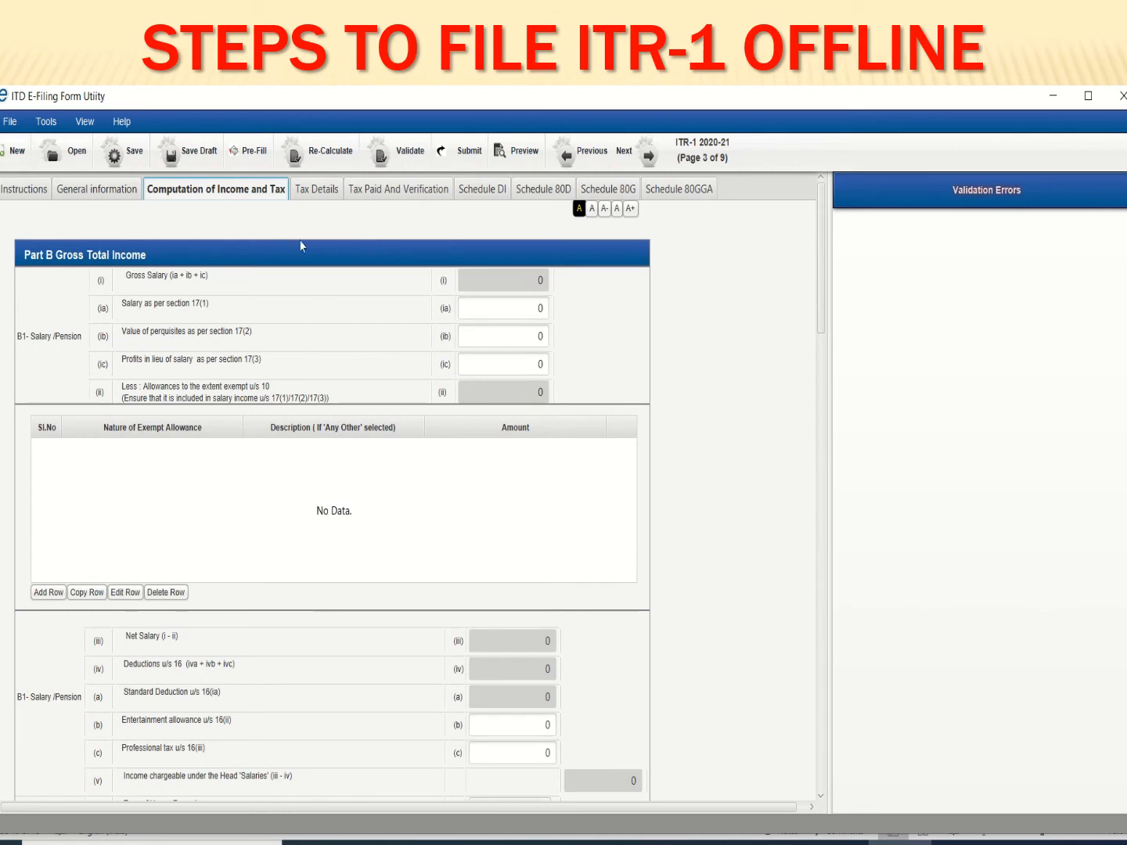
Look over the TDS schedules in Tax Details, the Tax Paid And Verification section and the investment deductions in Schedule DI
left_click(314, 194)
scroll(368, 547, "down", 3)
scroll(374, 588, "up", 3)
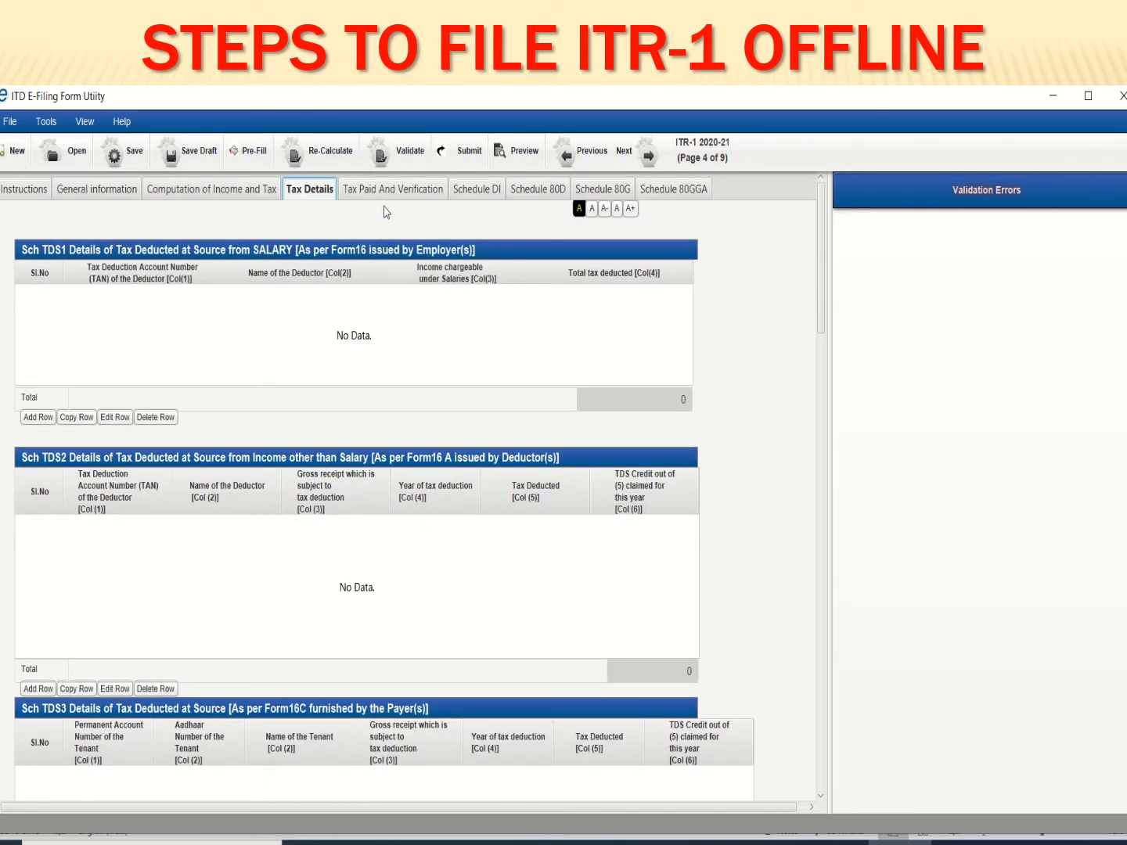
left_click(386, 193)
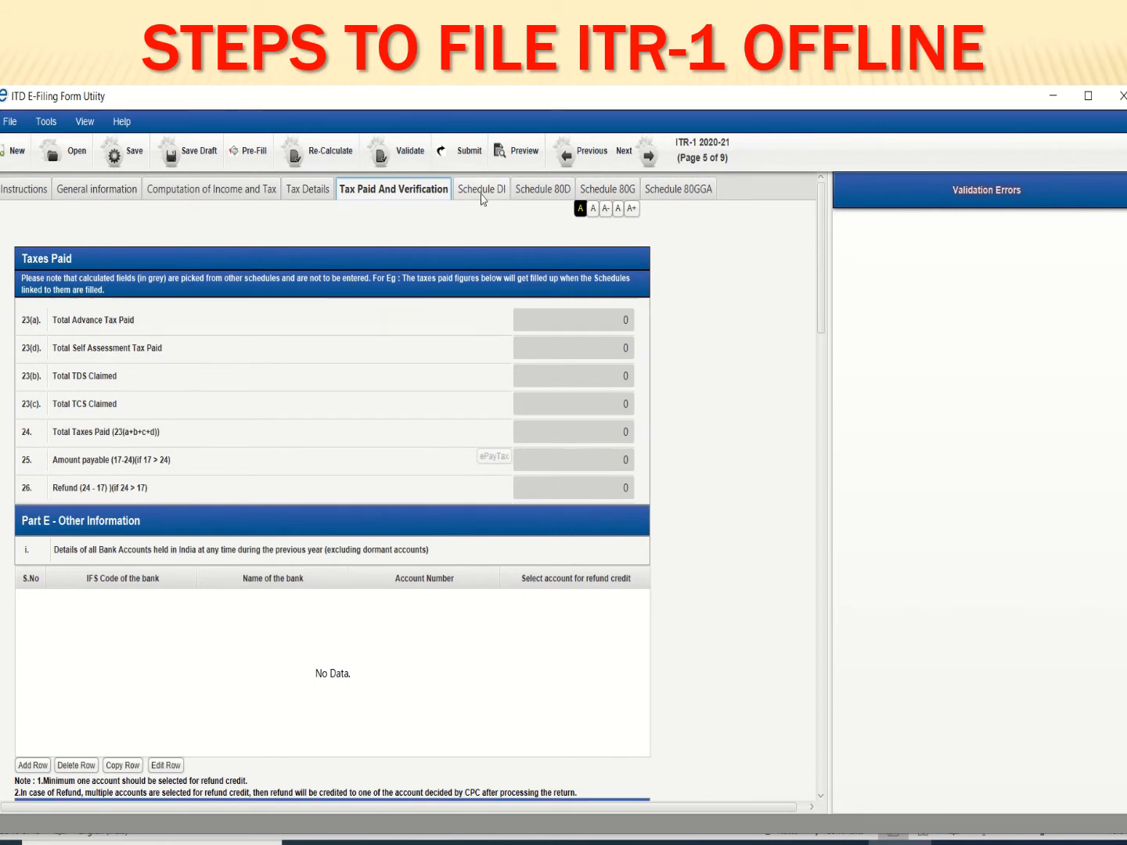
left_click(483, 196)
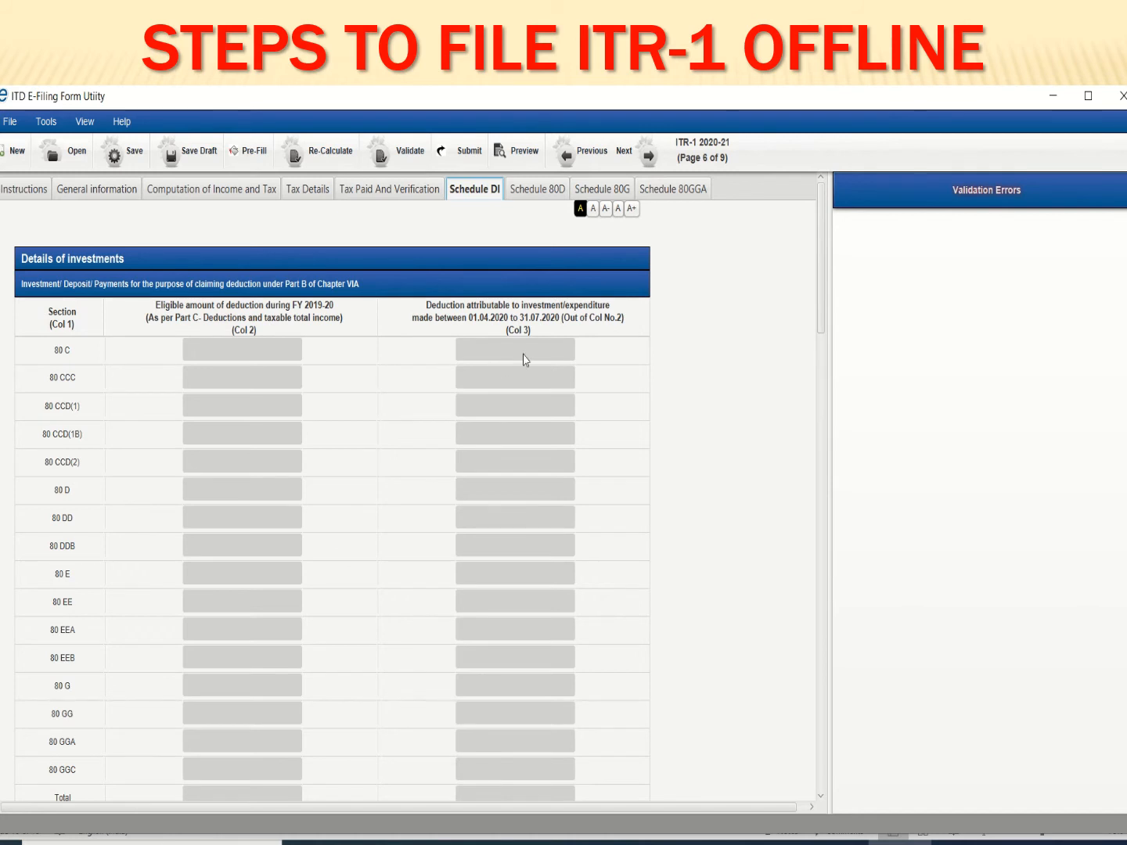
scroll(546, 585, "down", 2)
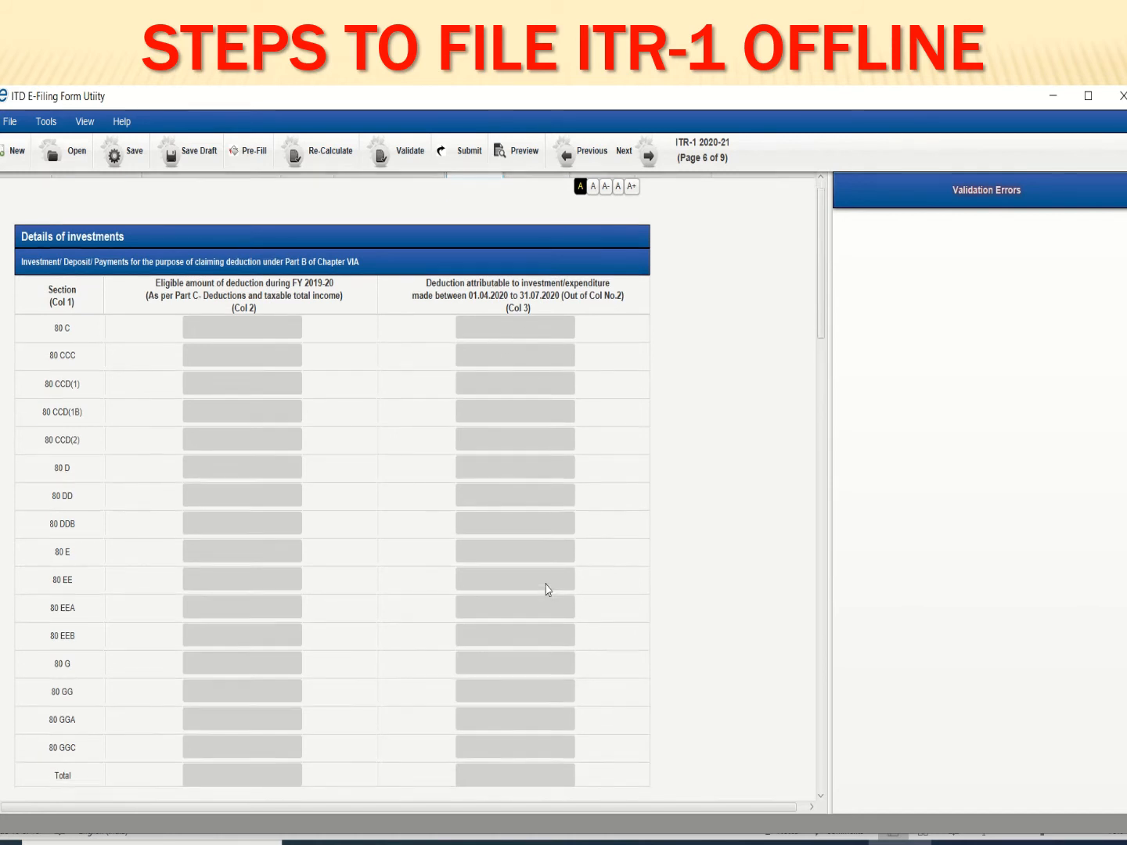
scroll(546, 585, "up", 2)
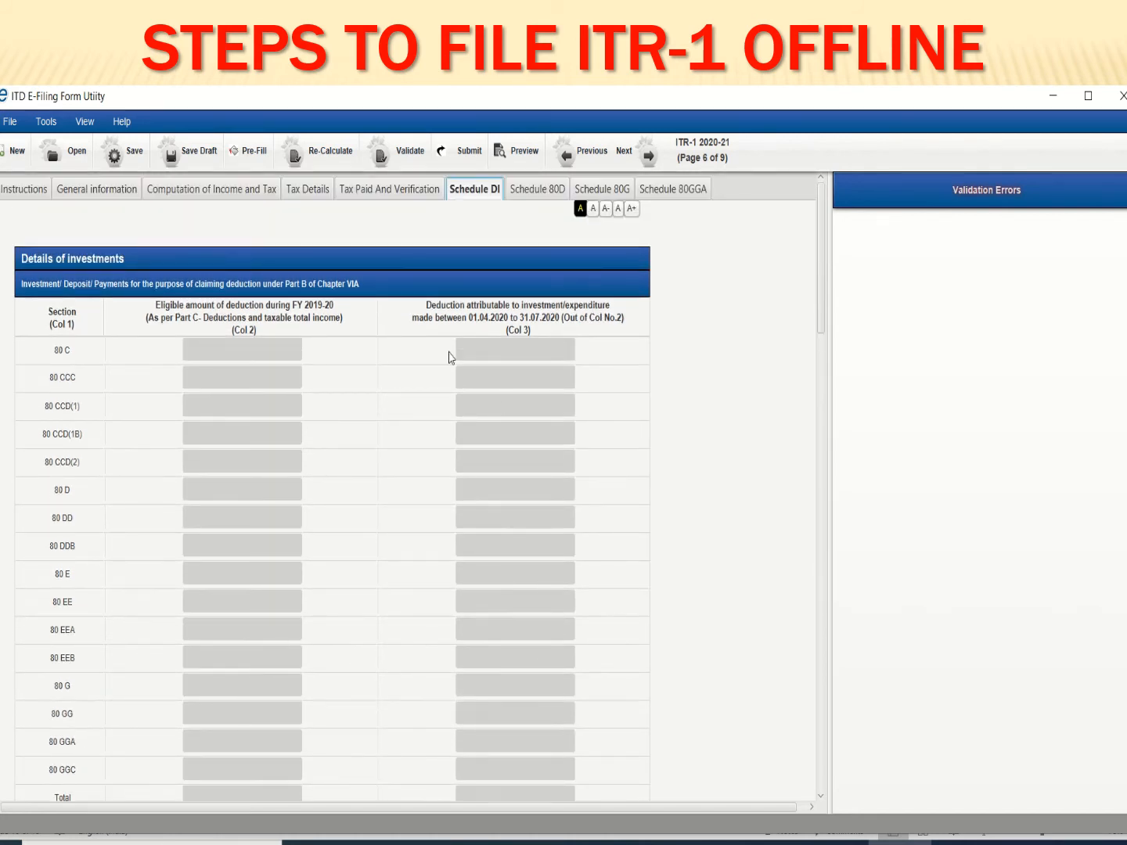
Check the answer options for the self and family senior citizen question in Schedule 80D, leaving it unanswered
left_click(536, 189)
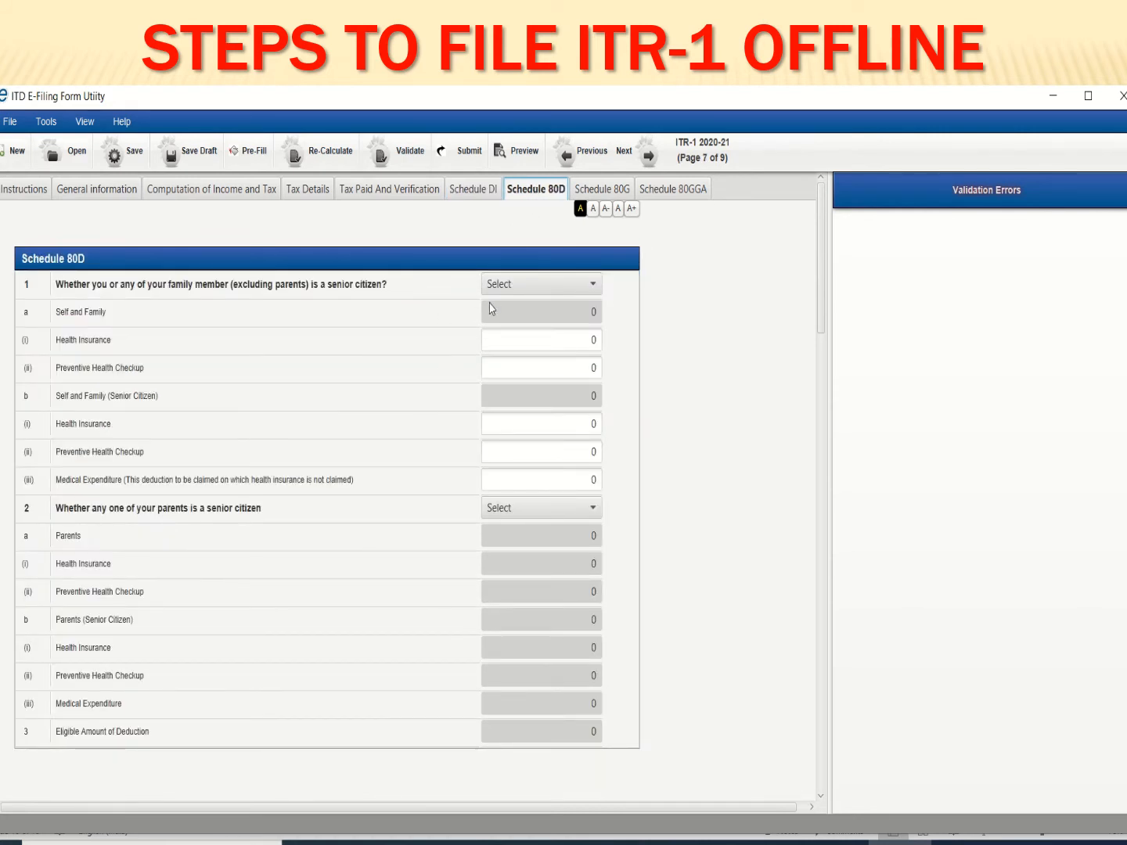
left_click(501, 288)
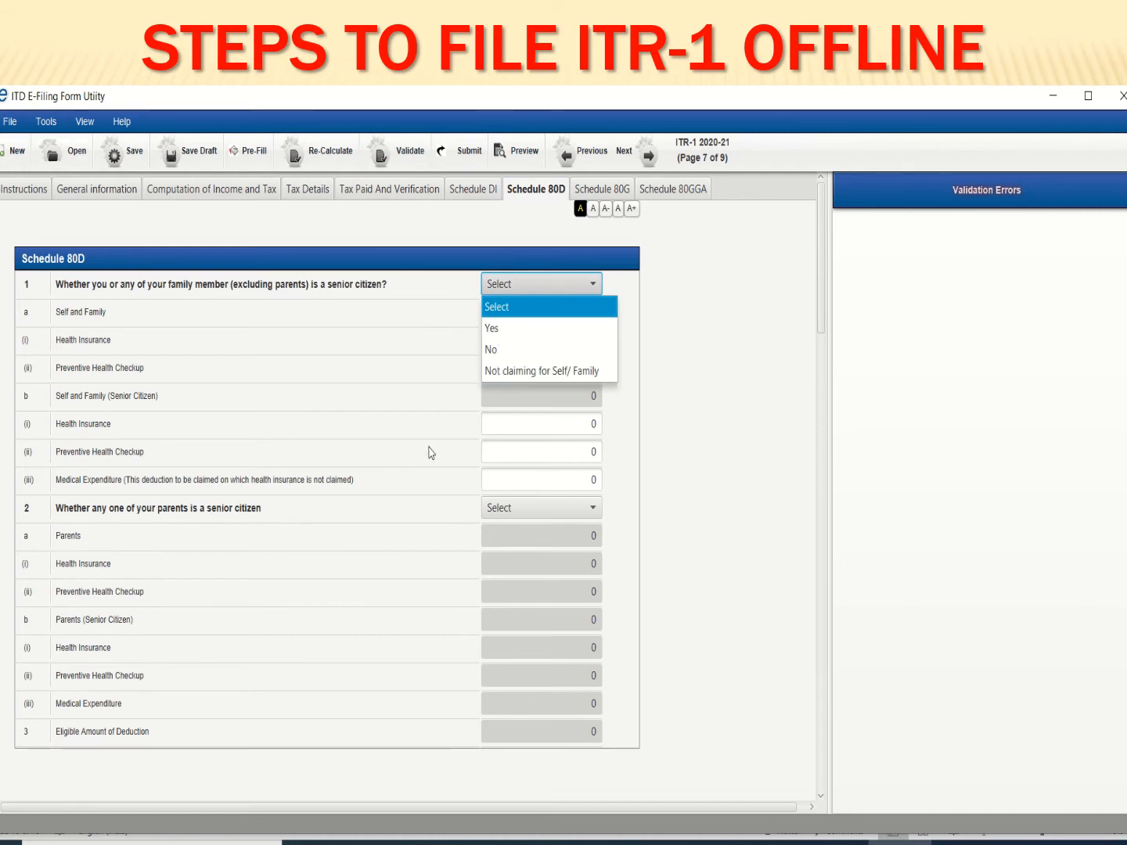
left_click(434, 533)
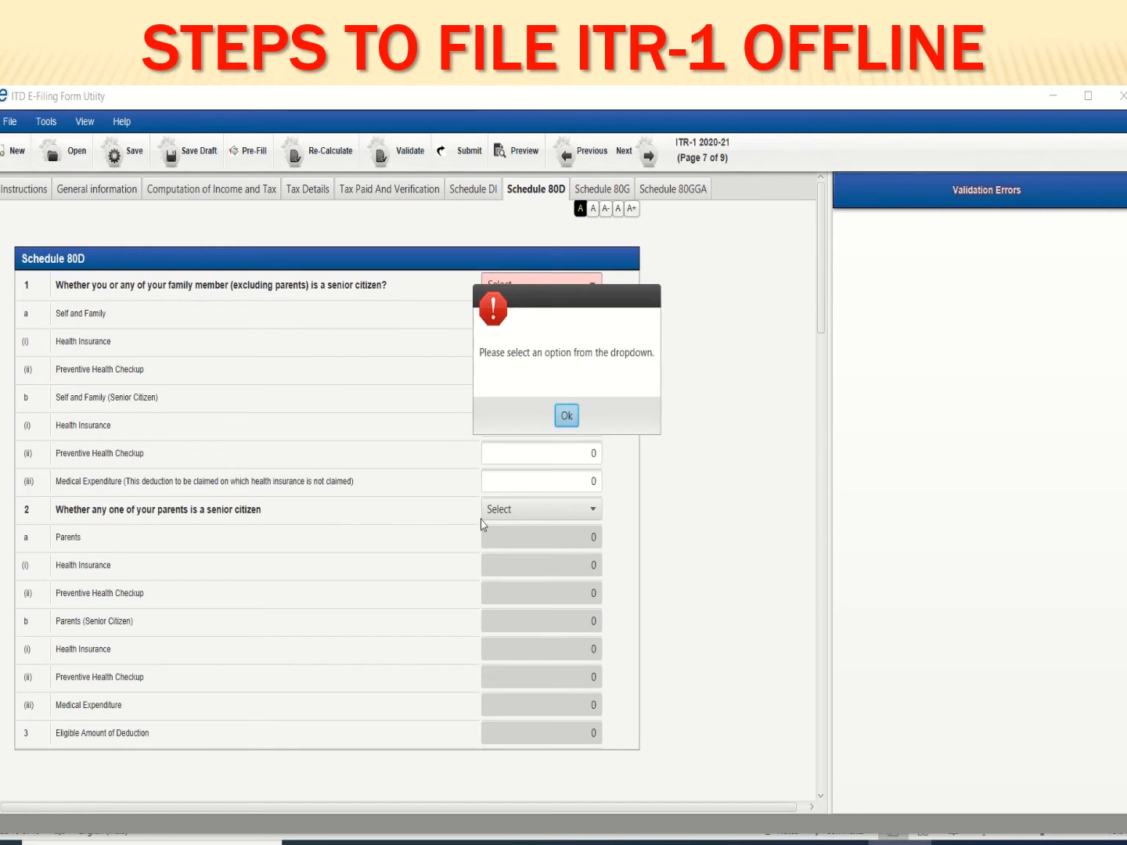
left_click(564, 417)
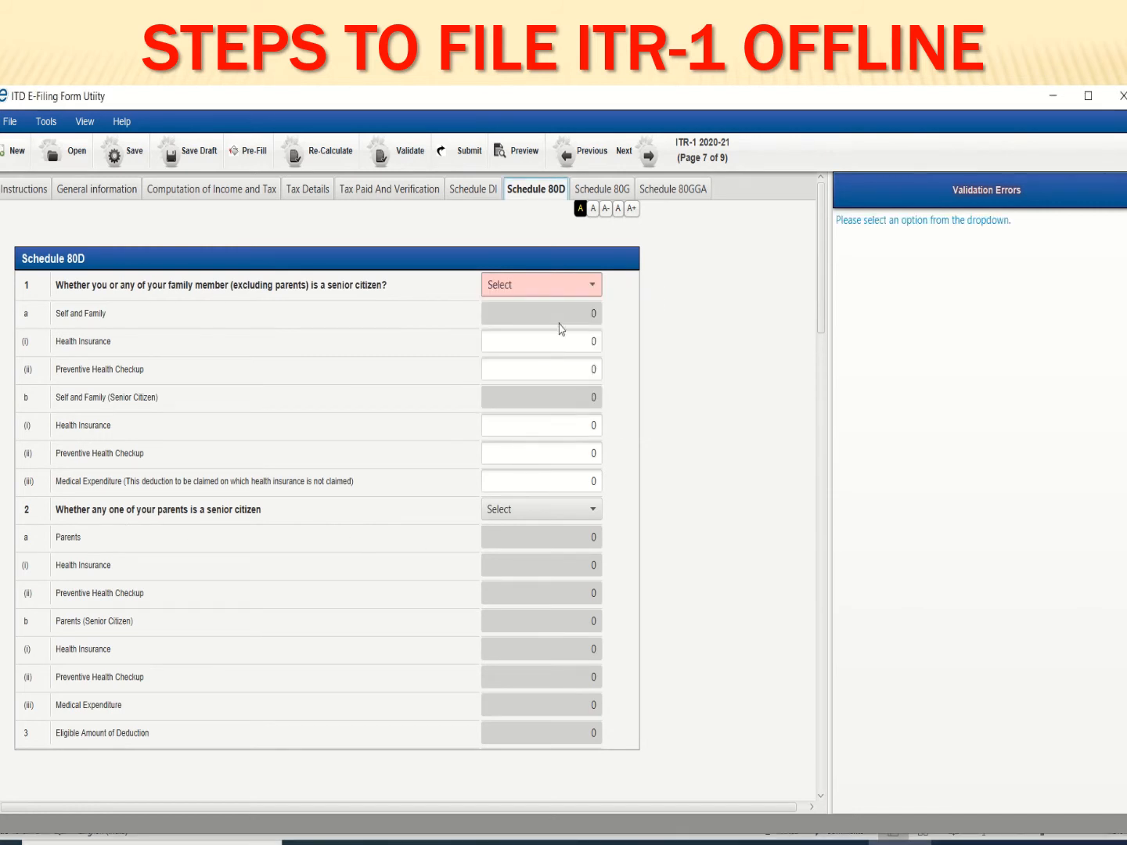
Answer No to both the self and family and the parents senior citizen questions in Schedule 80D
left_click(554, 292)
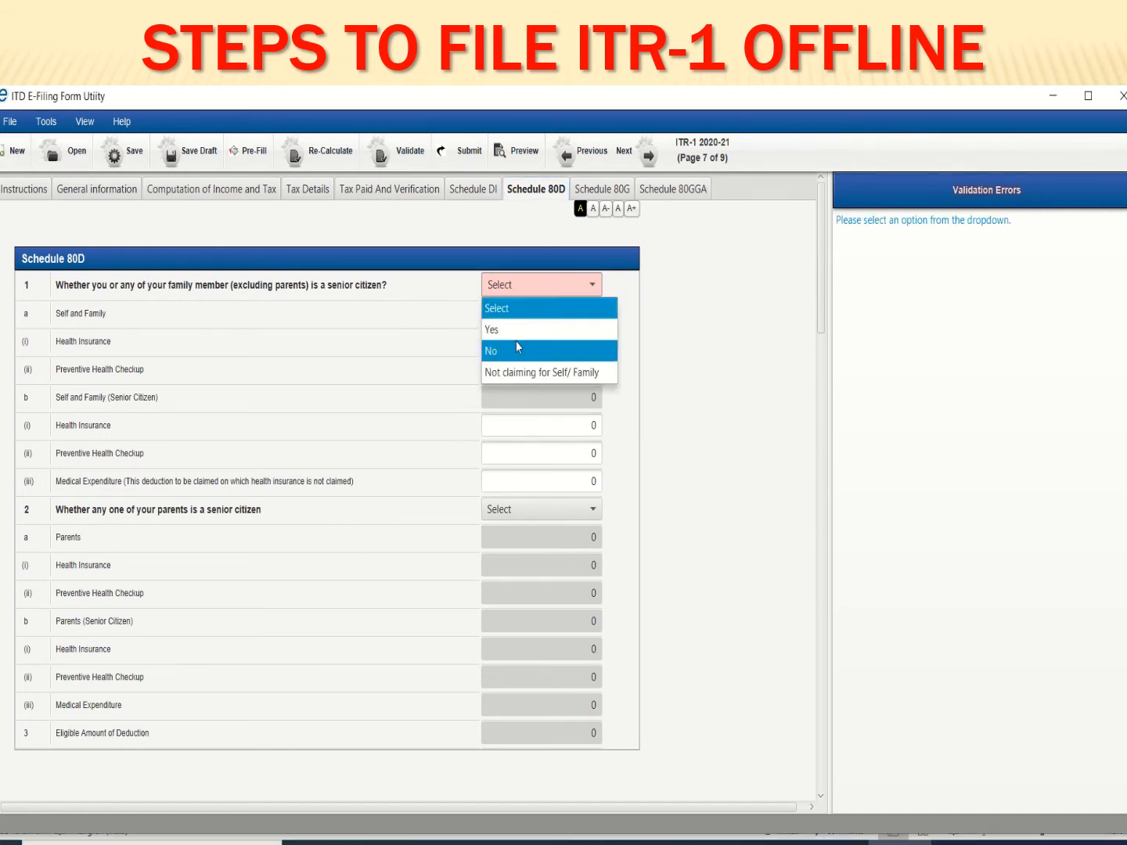
left_click(517, 347)
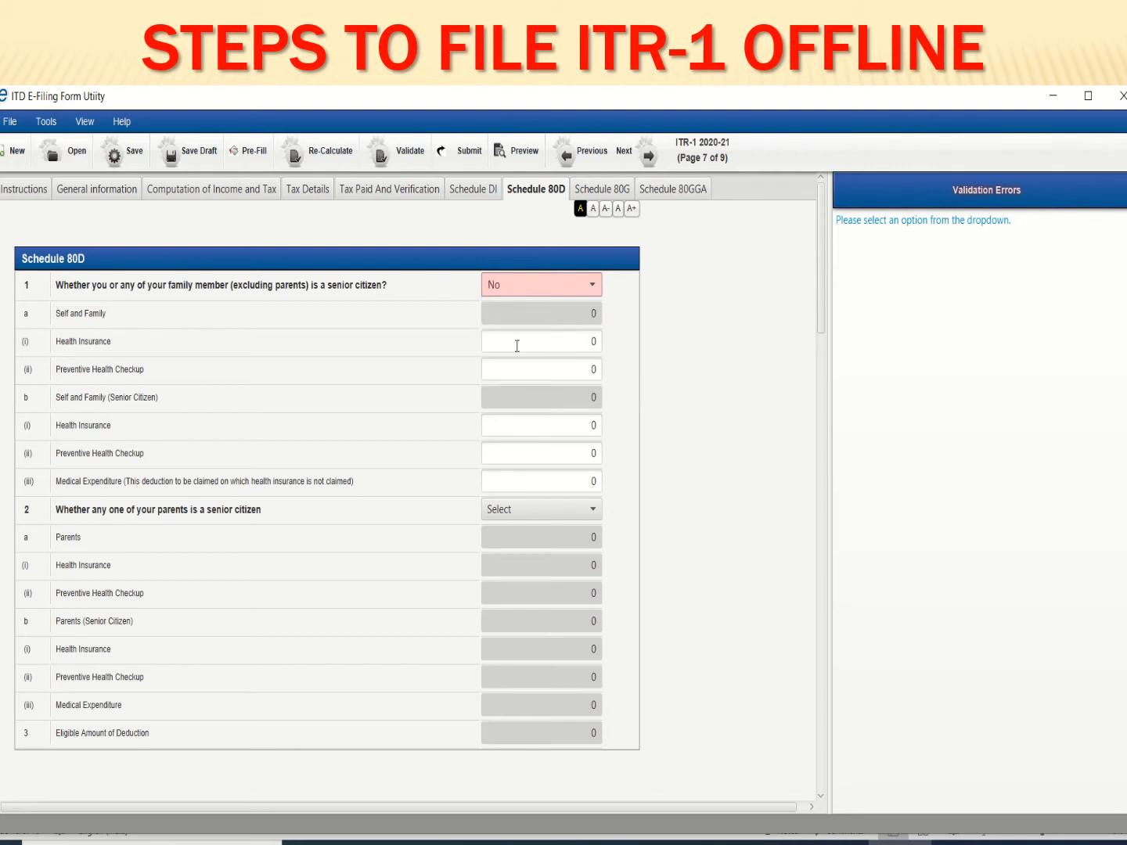
left_click(510, 508)
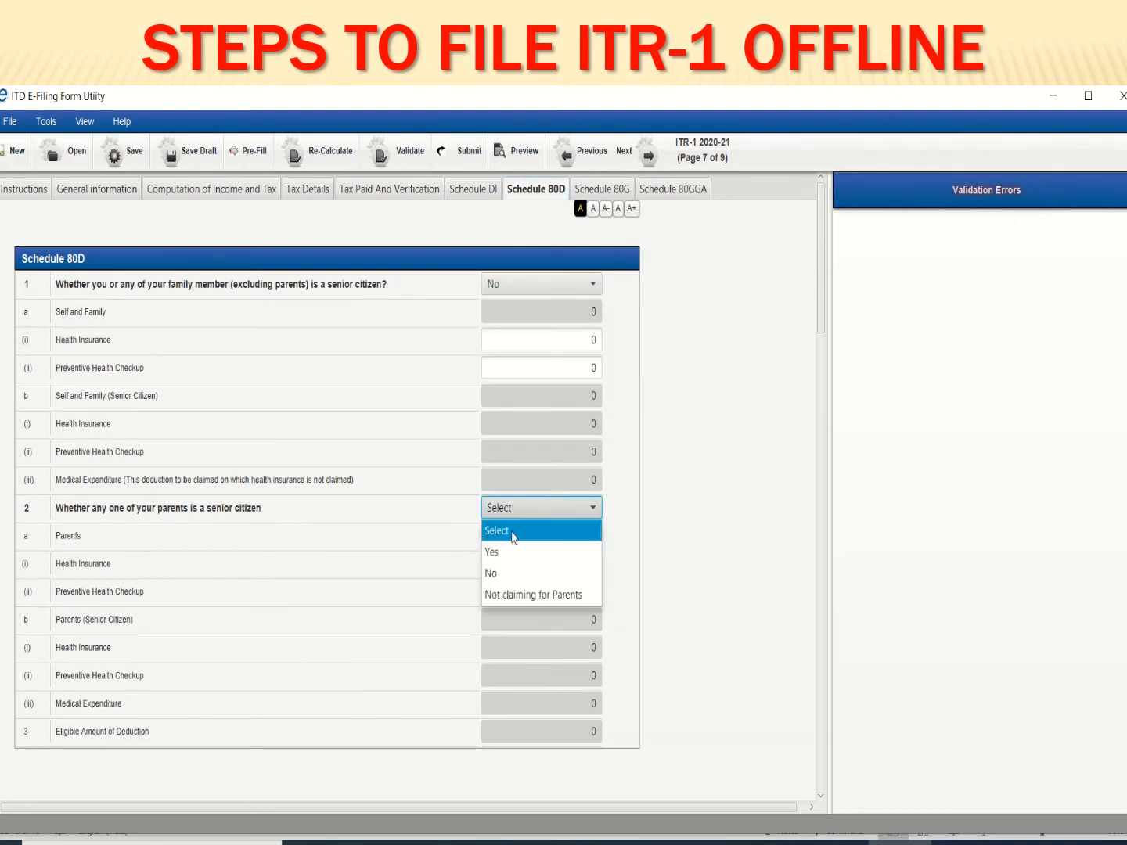
left_click(513, 574)
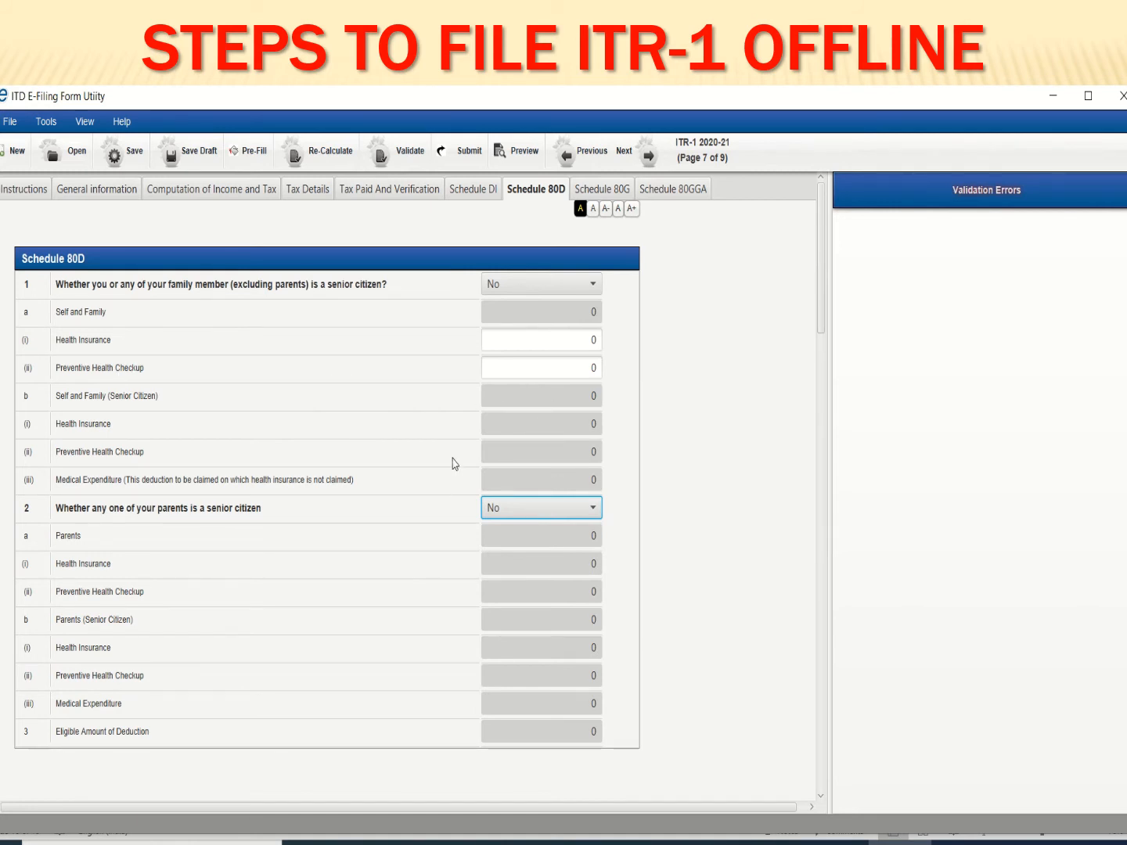
Change the self and family senior citizen answer in Schedule 80D to Yes and dismiss the resulting alert
left_click(510, 289)
left_click(514, 329)
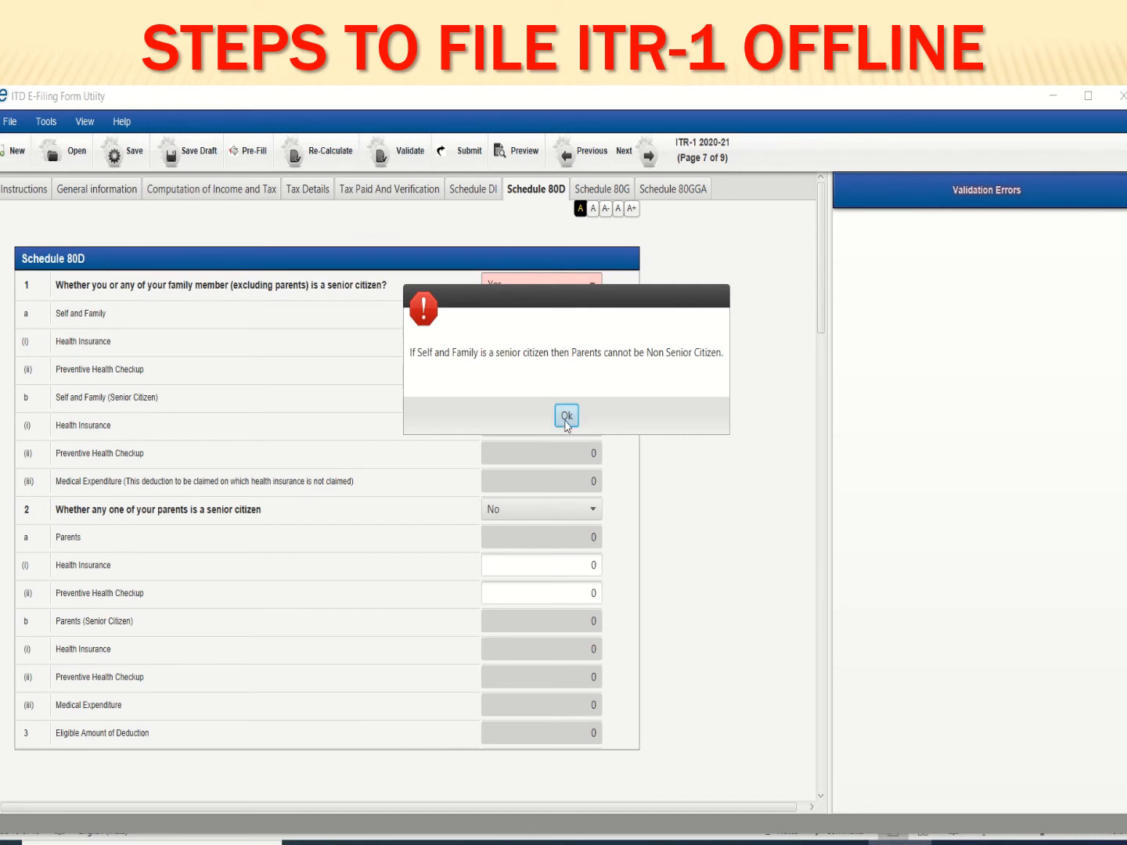
left_click(566, 417)
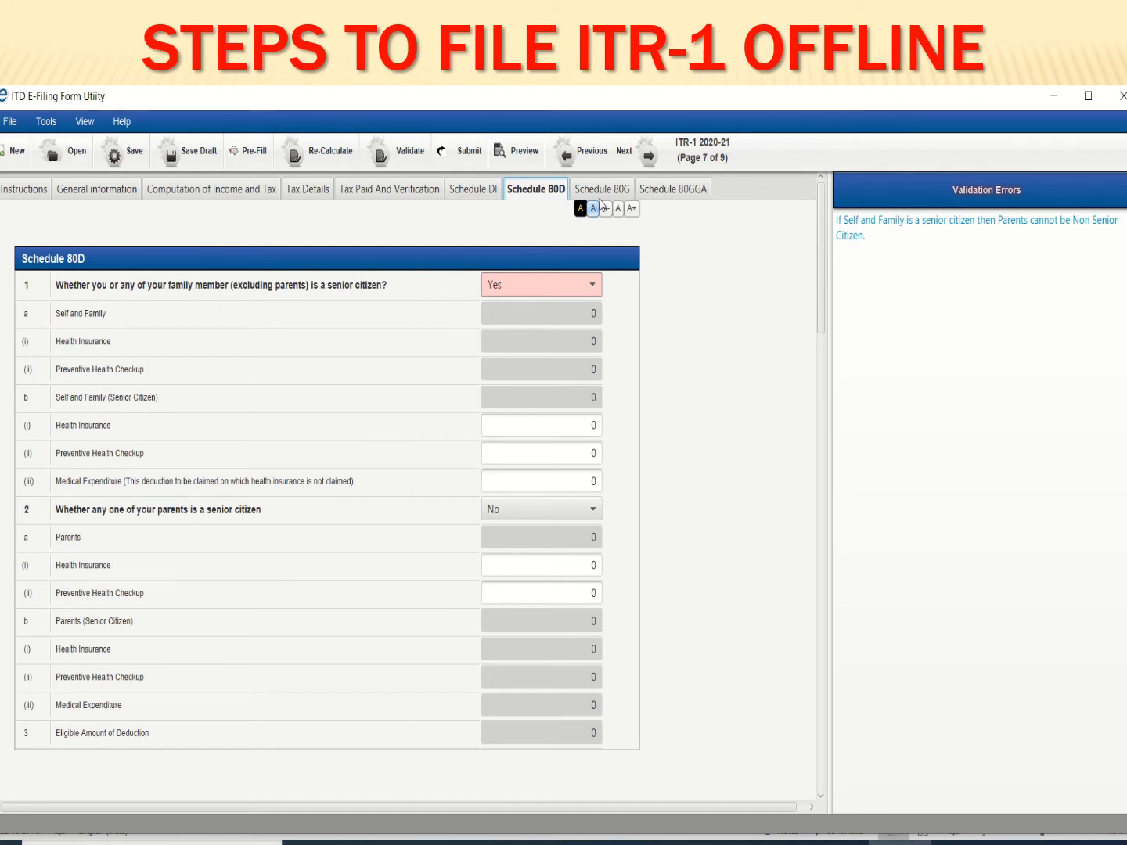
Look over donation tables A to D and the combined donations row in Schedule 80G
left_click(603, 191)
scroll(386, 507, "down", 5)
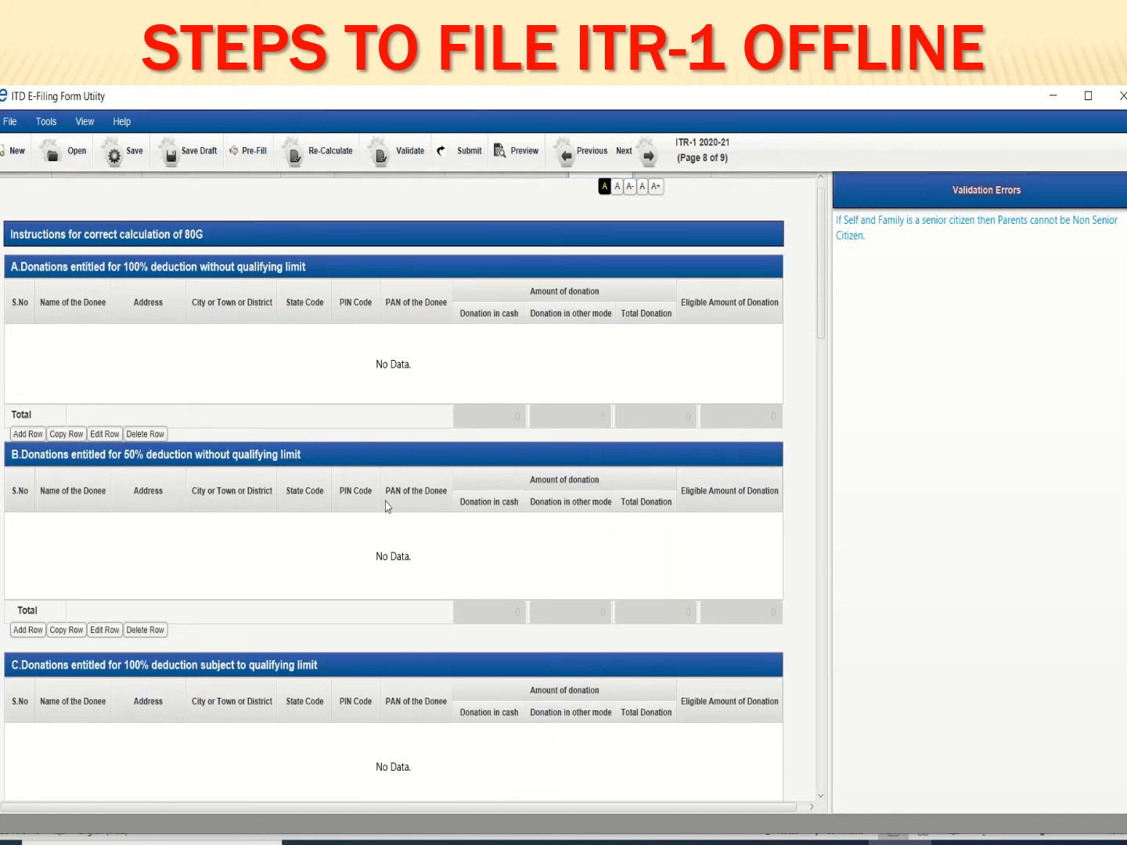
scroll(386, 507, "down", 10)
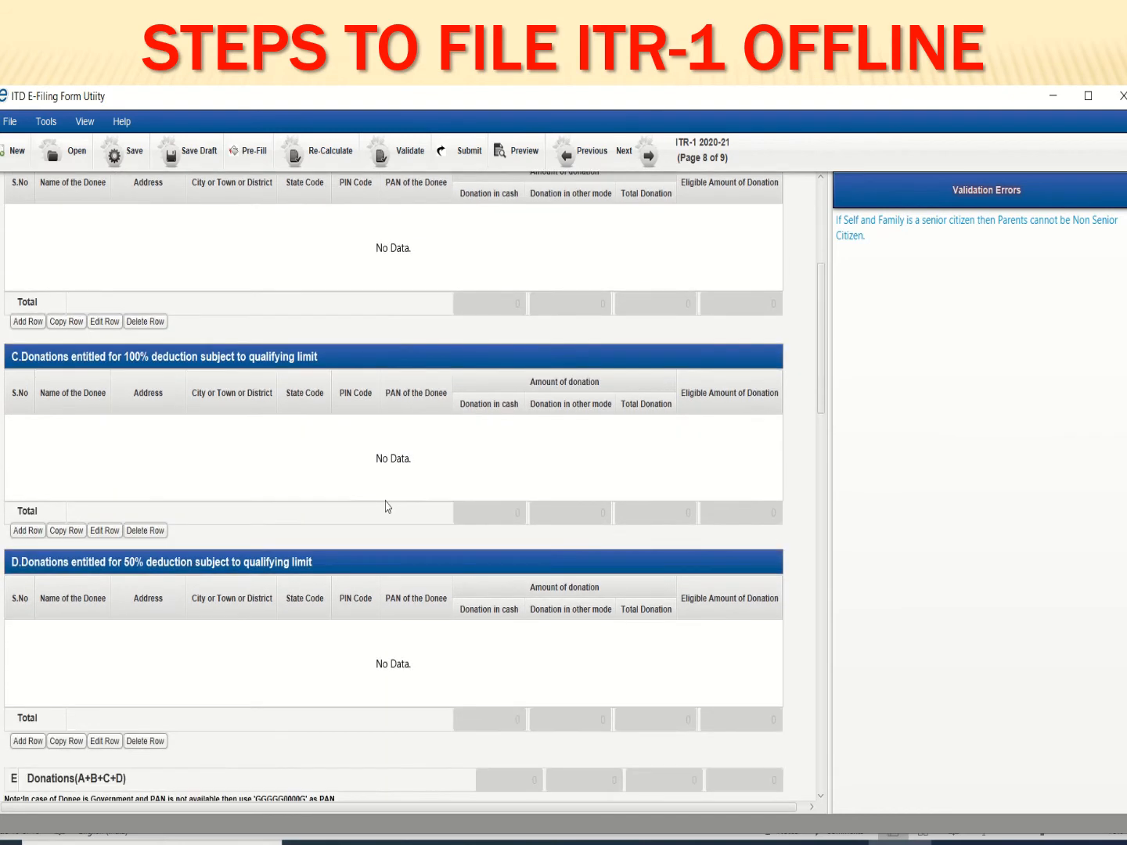
scroll(386, 507, "down", 3)
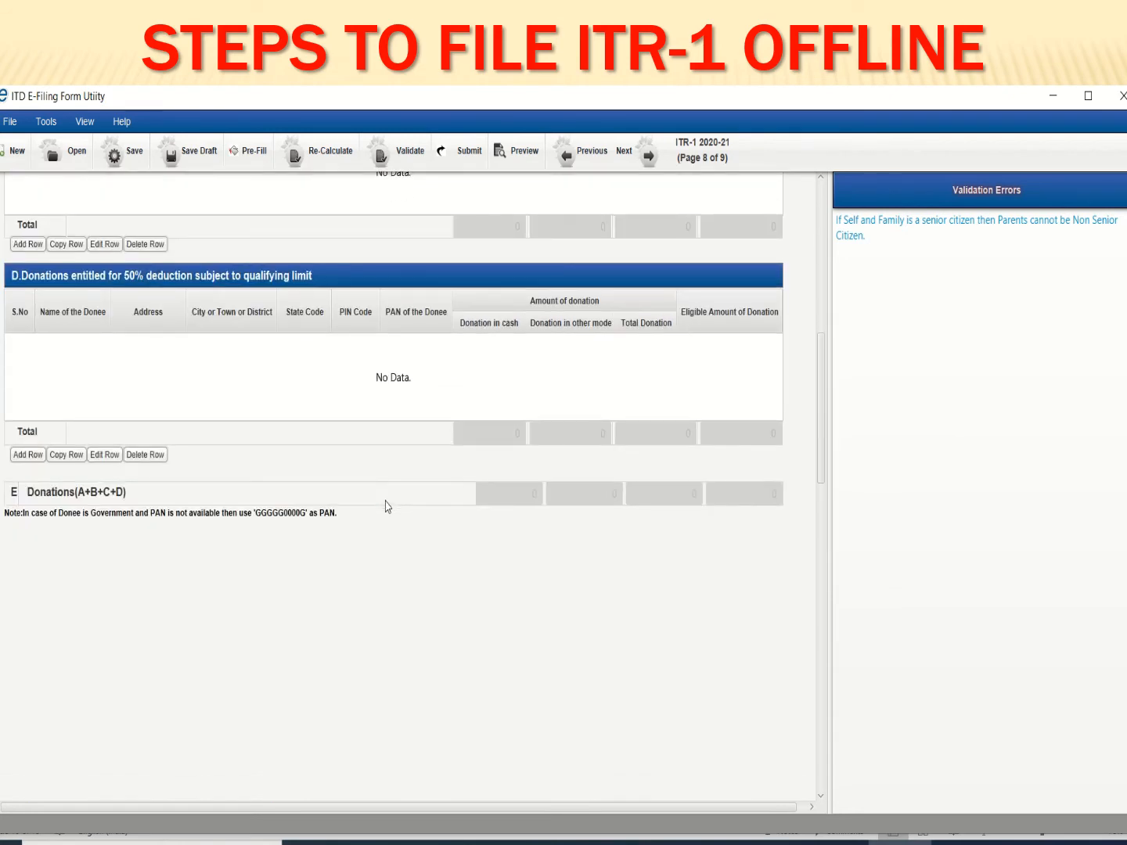
scroll(386, 507, "up", 18)
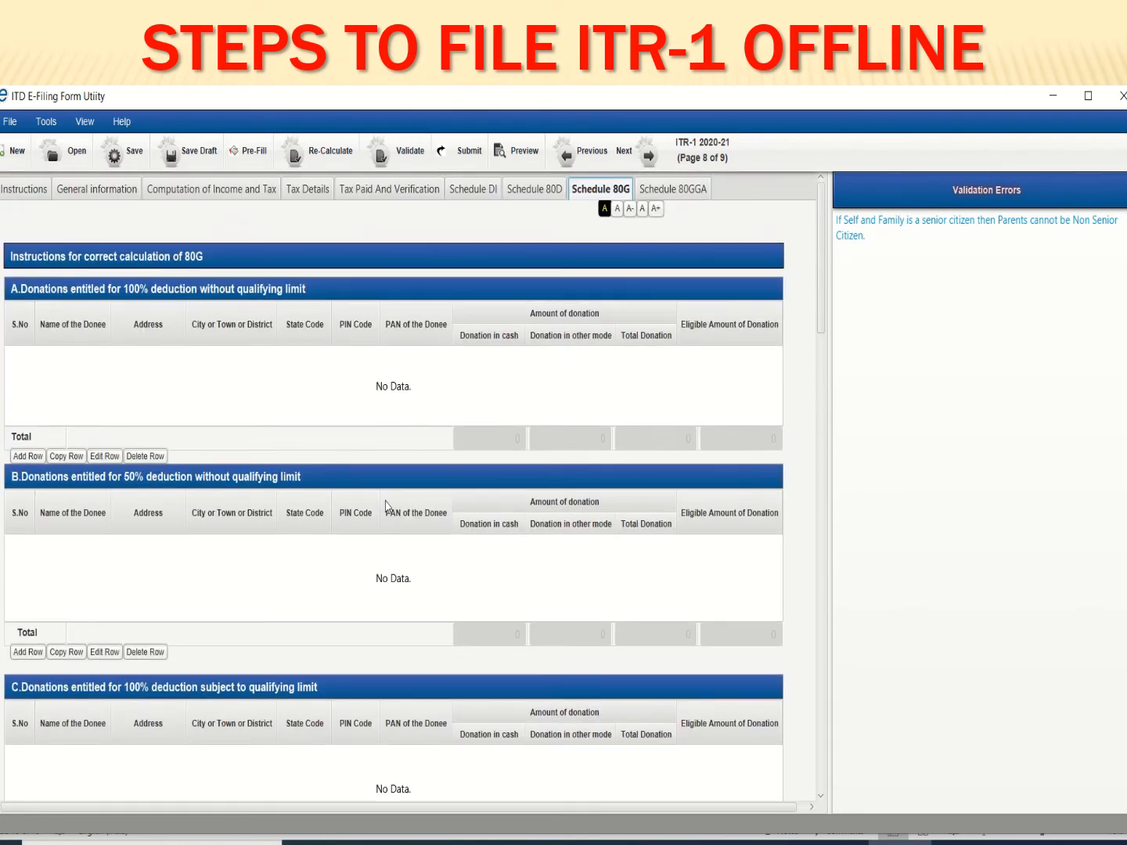